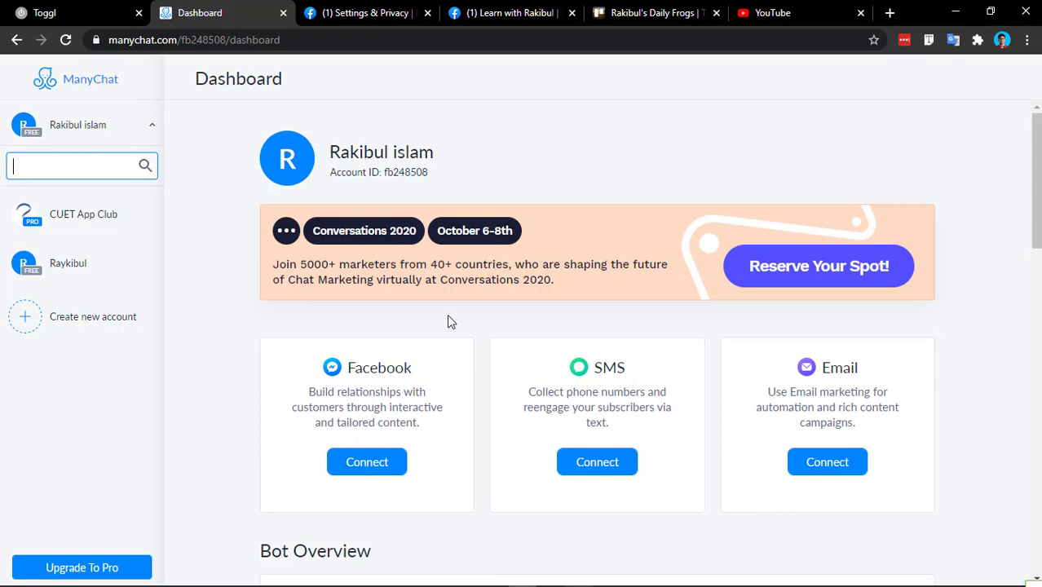
# Step: Switch from the ManyChat dashboard to the Trello 'Daily Frogs' task board tab
pyautogui.click(643, 10)
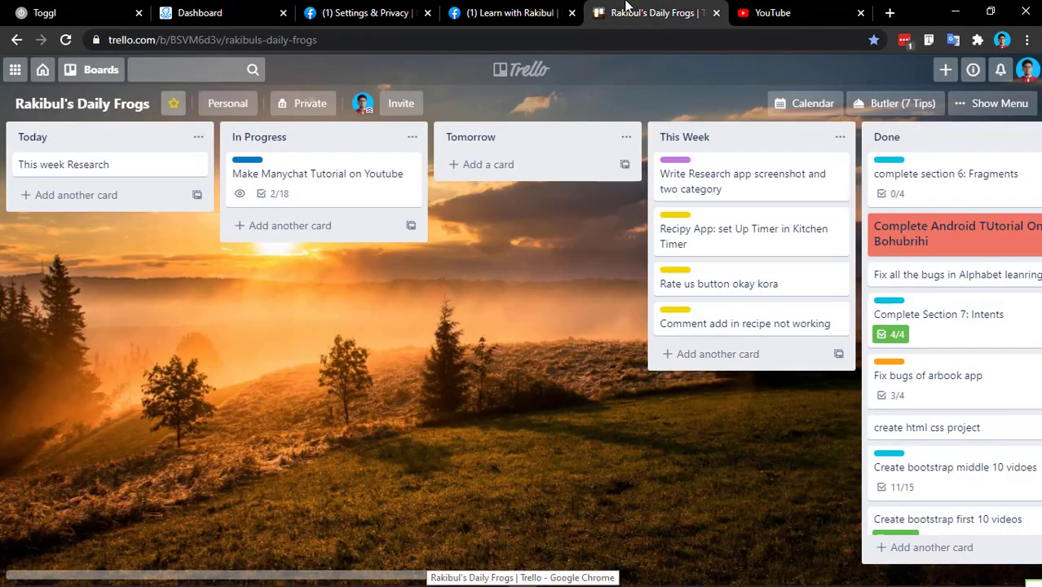
# Step: Open the 'Make Manychat Tutorial on Youtube' card and review its checklist
pyautogui.click(326, 173)
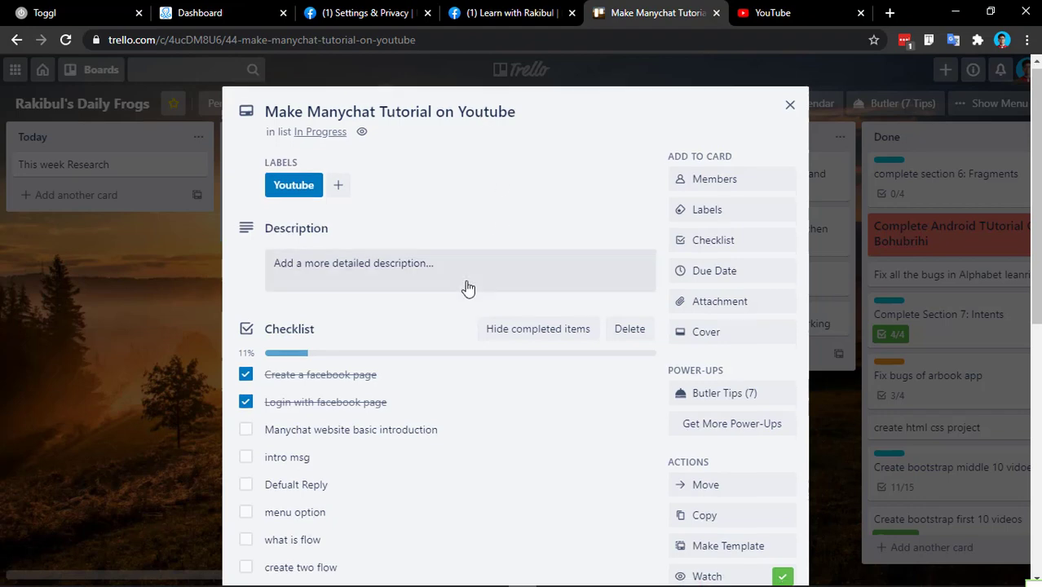
pyautogui.scroll(-5, 401, 347)
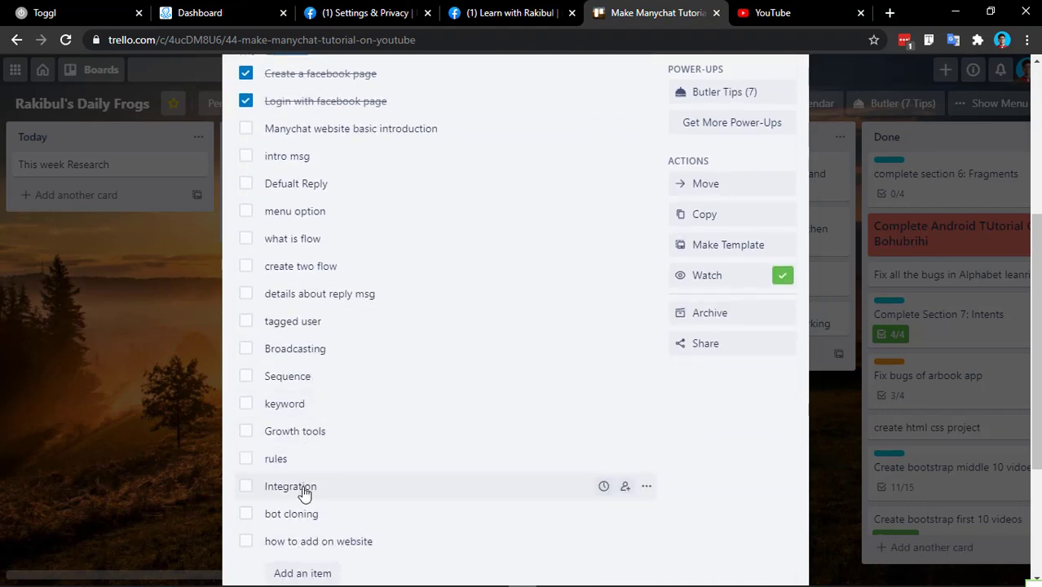
pyautogui.scroll(3, 326, 400)
pyautogui.scroll(-1, 330, 418)
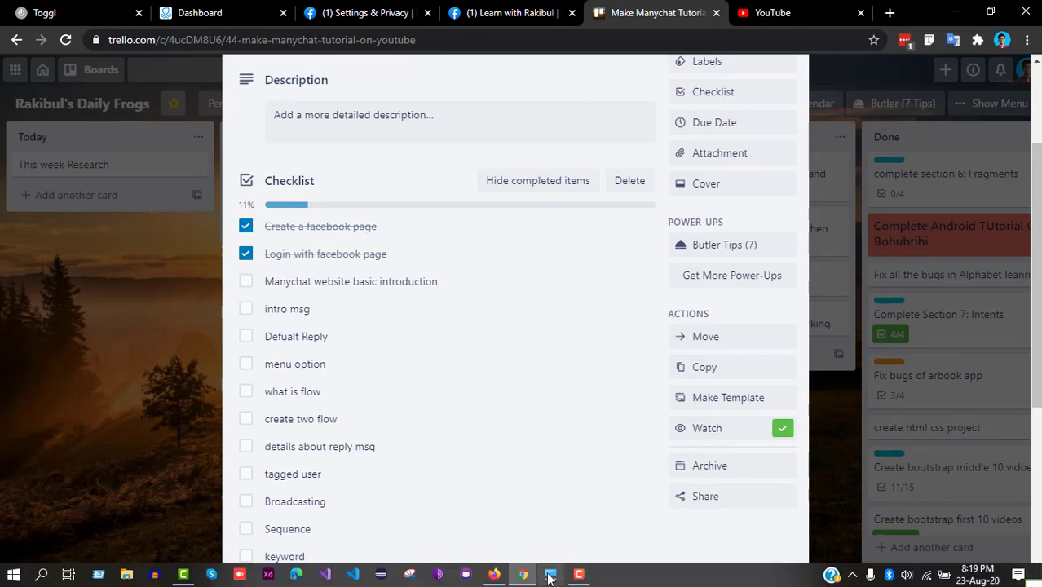
# Step: Glance at the ManyChat Create a Link page, then return to the ManyChat dashboard
pyautogui.click(494, 575)
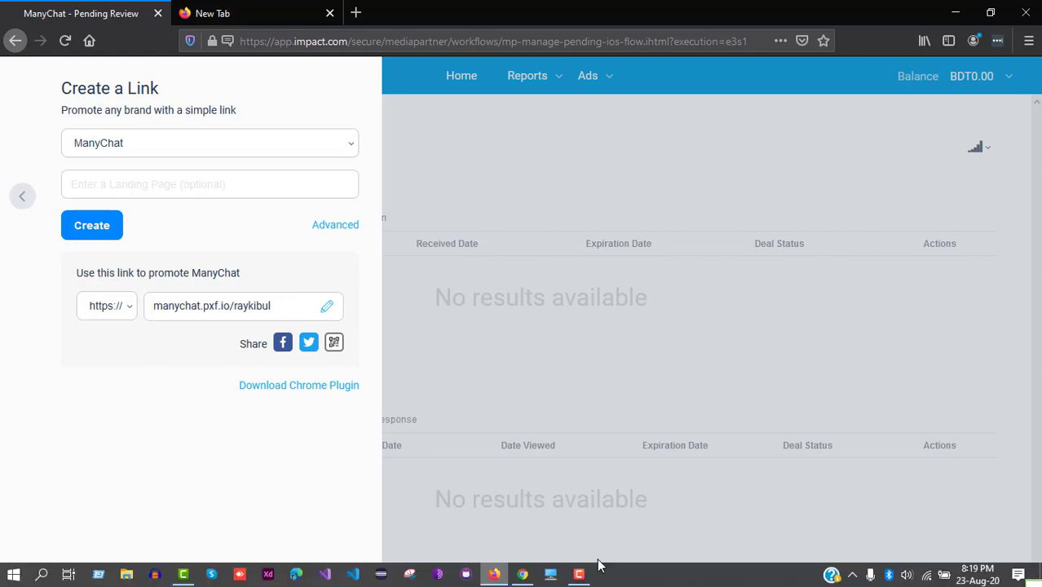
pyautogui.click(525, 574)
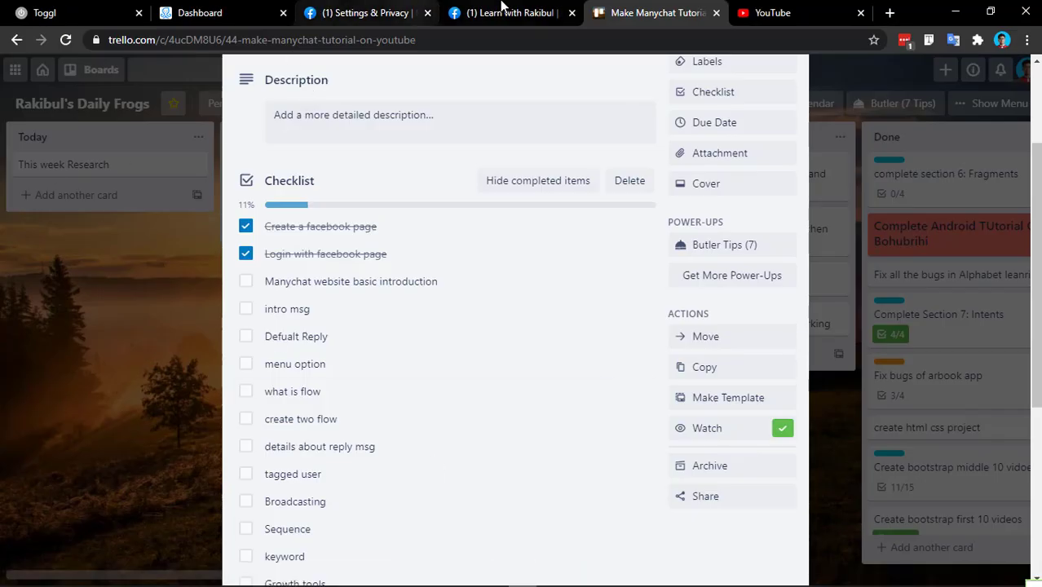
pyautogui.click(384, 12)
pyautogui.click(243, 8)
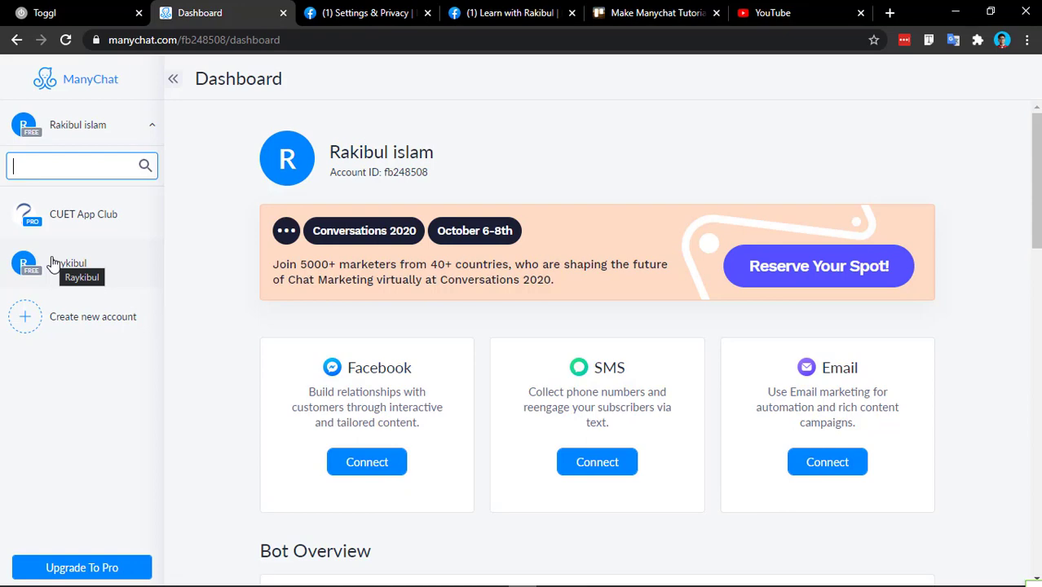
# Step: Search 'ebl aqua' in a new tab and open the EBL Mastercard Aqua Prepaid Card page
pyautogui.click(890, 12)
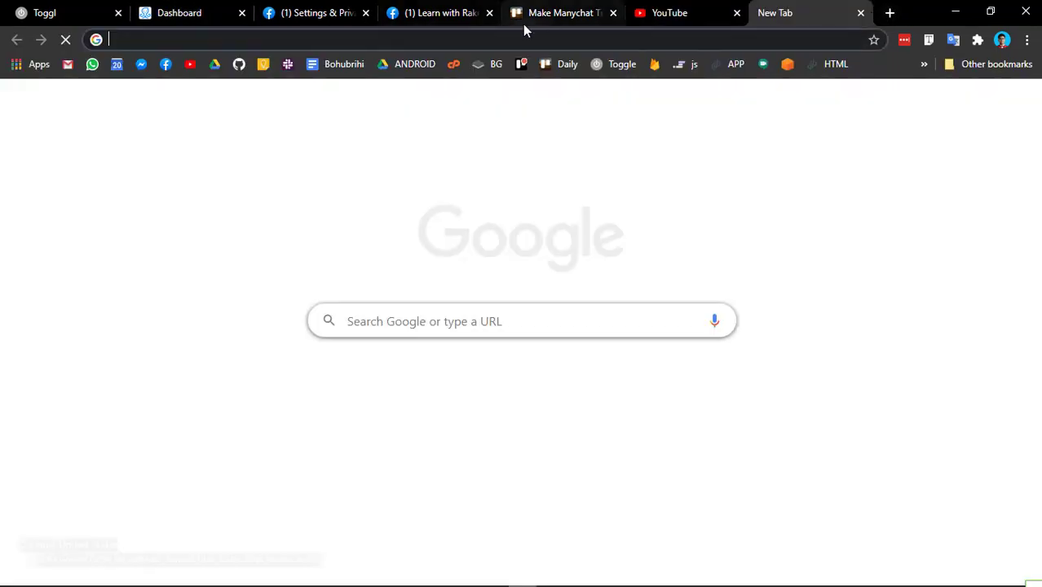
pyautogui.write('ebl ')
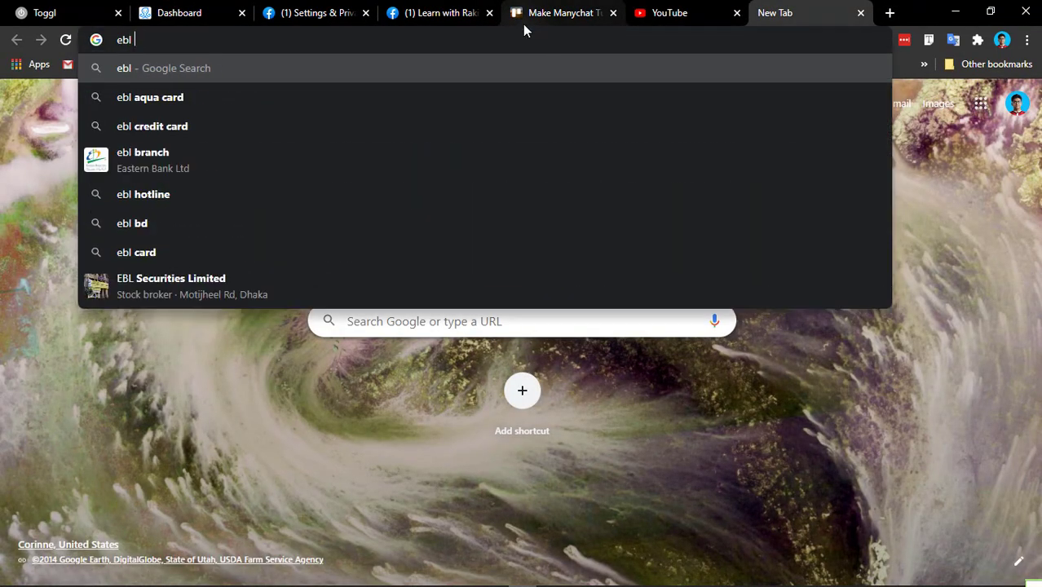
pyautogui.write('aqua')
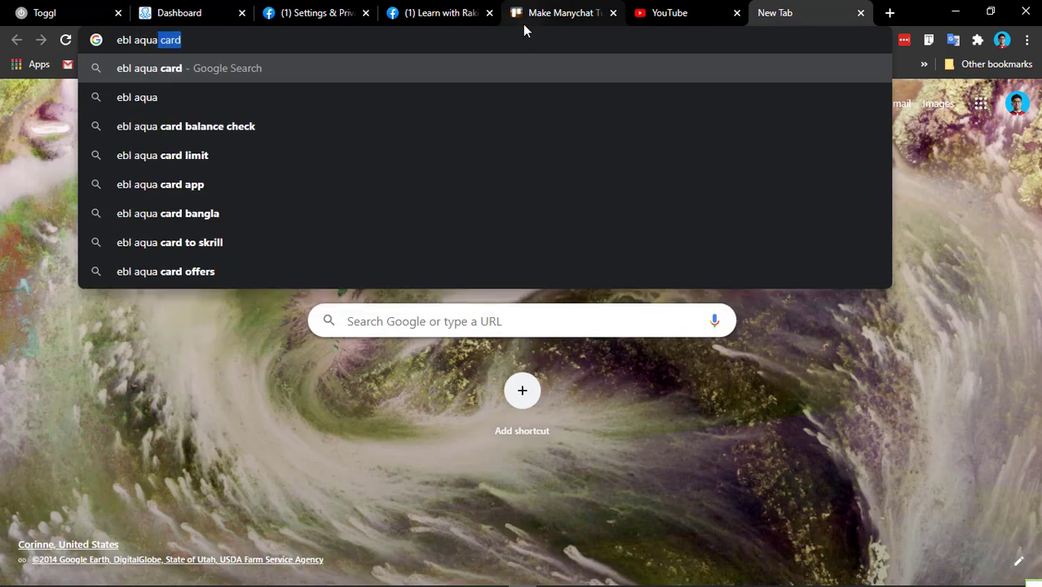
pyautogui.press('Return')
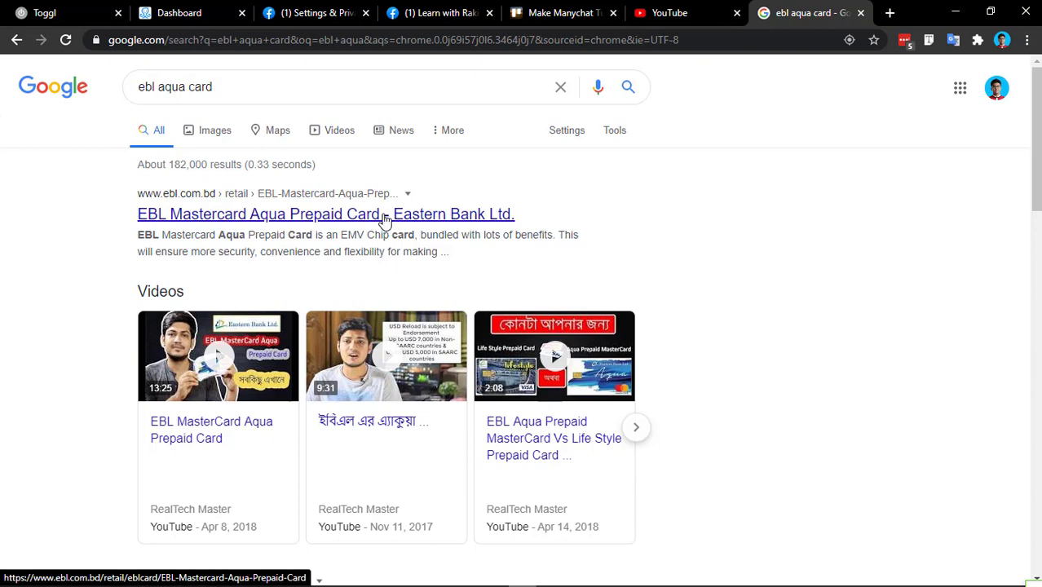
pyautogui.click(385, 219)
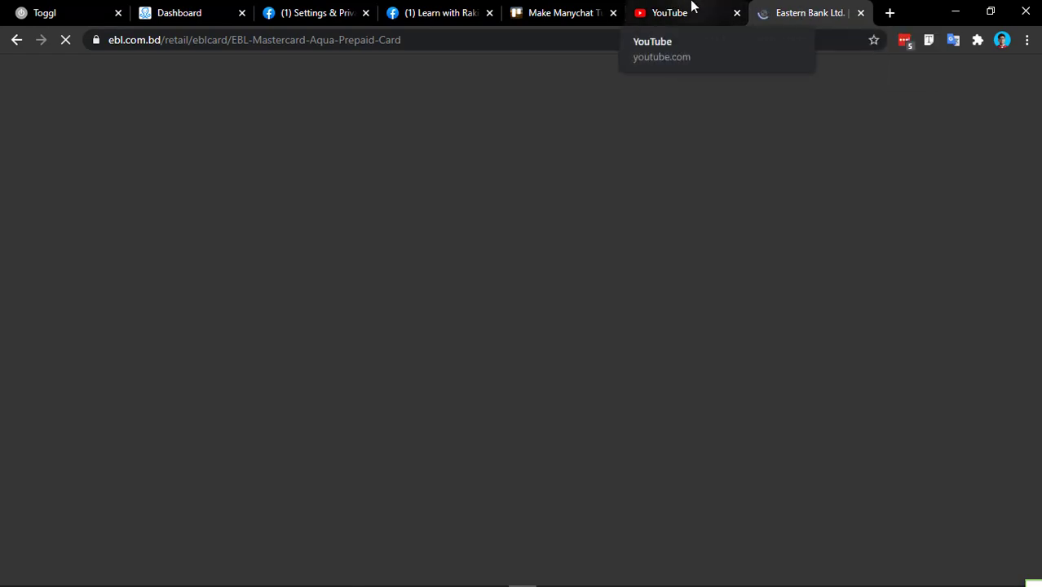
# Step: Check the YouTube and Eastern Bank tabs, then return to the ManyChat dashboard
pyautogui.click(692, 6)
pyautogui.click(798, 9)
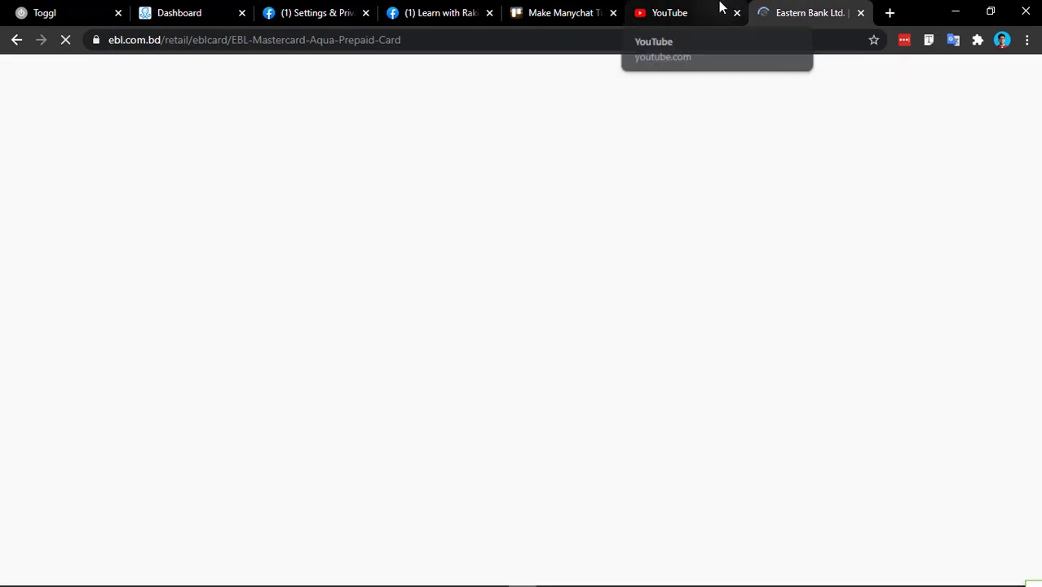
pyautogui.click(672, 9)
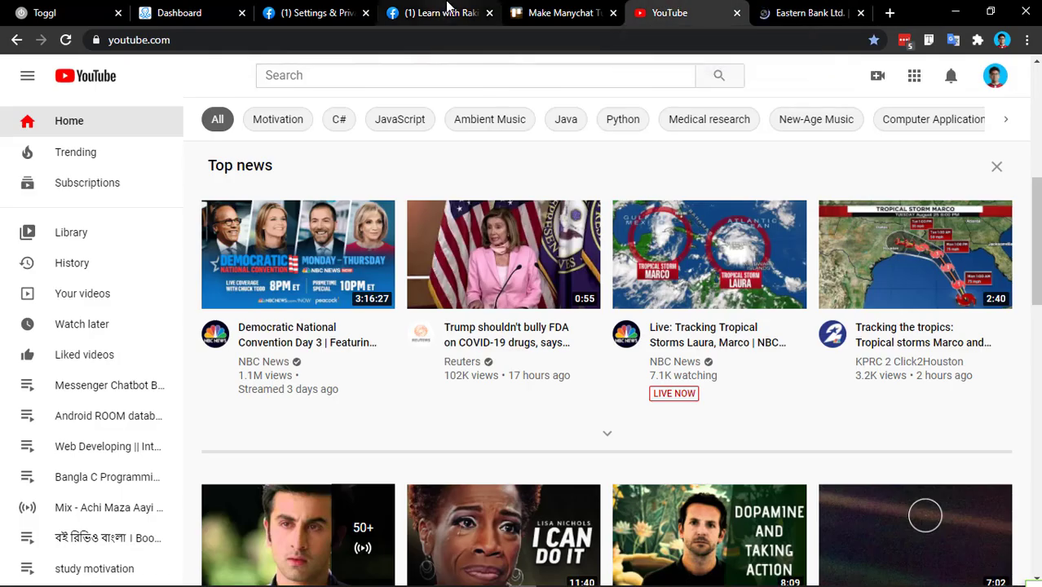
pyautogui.click(796, 7)
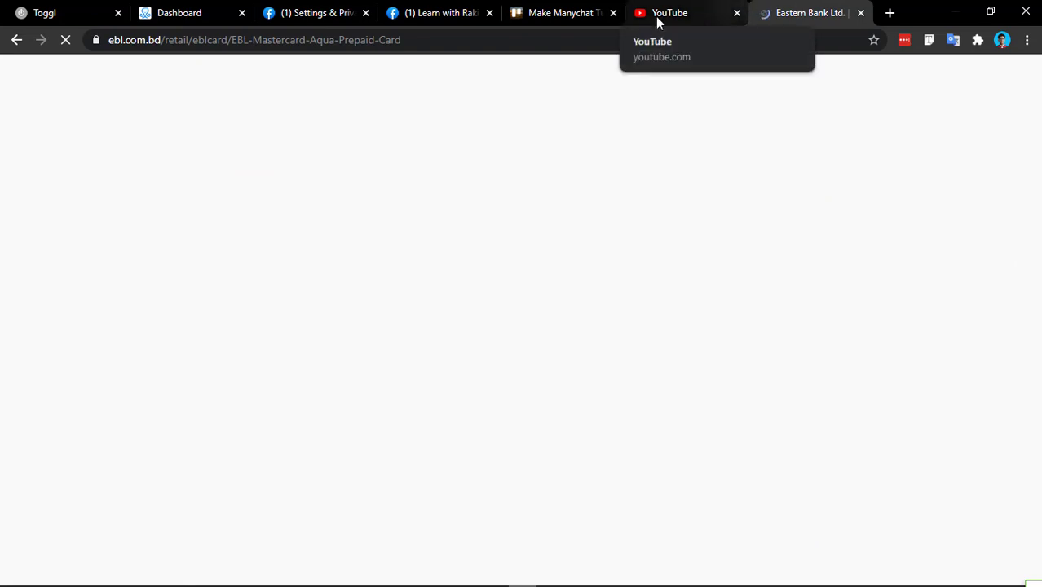
pyautogui.click(330, 8)
pyautogui.click(174, 6)
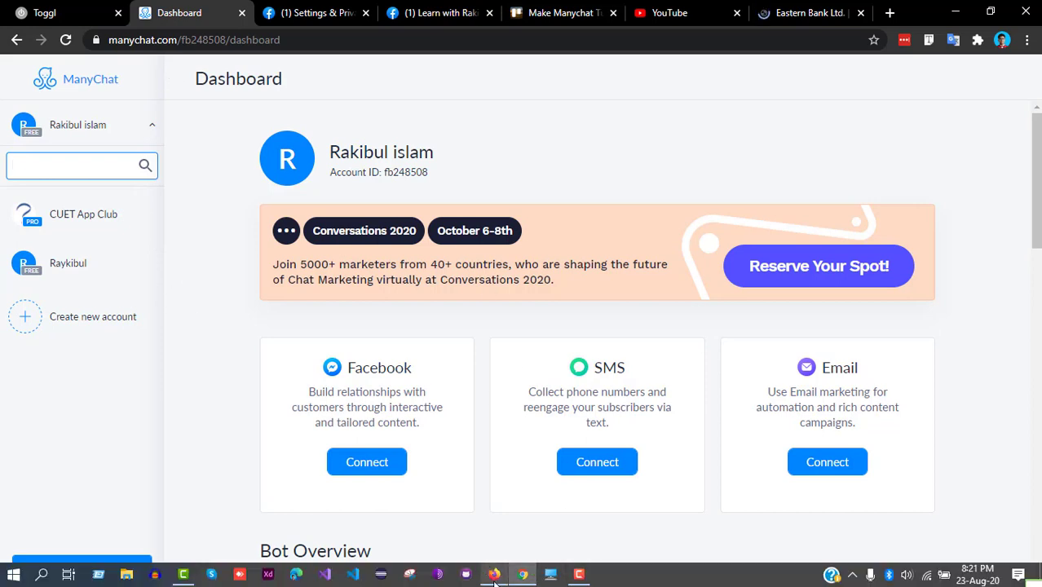
# Step: Uncheck 'Login with facebook page' on the Trello tutorial card (6%), then go to the Facebook group
pyautogui.click(567, 8)
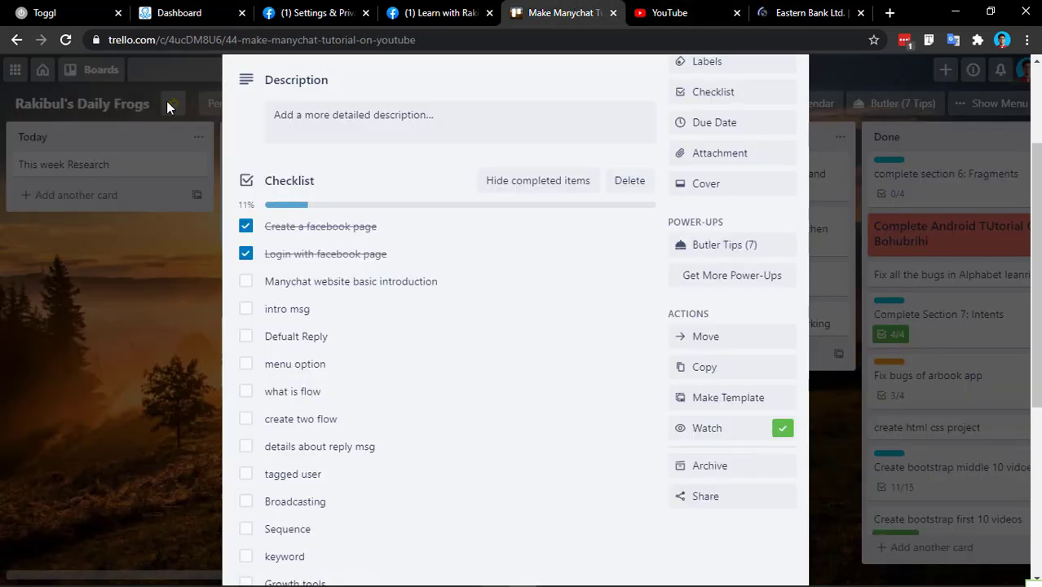
pyautogui.scroll(2, 338, 350)
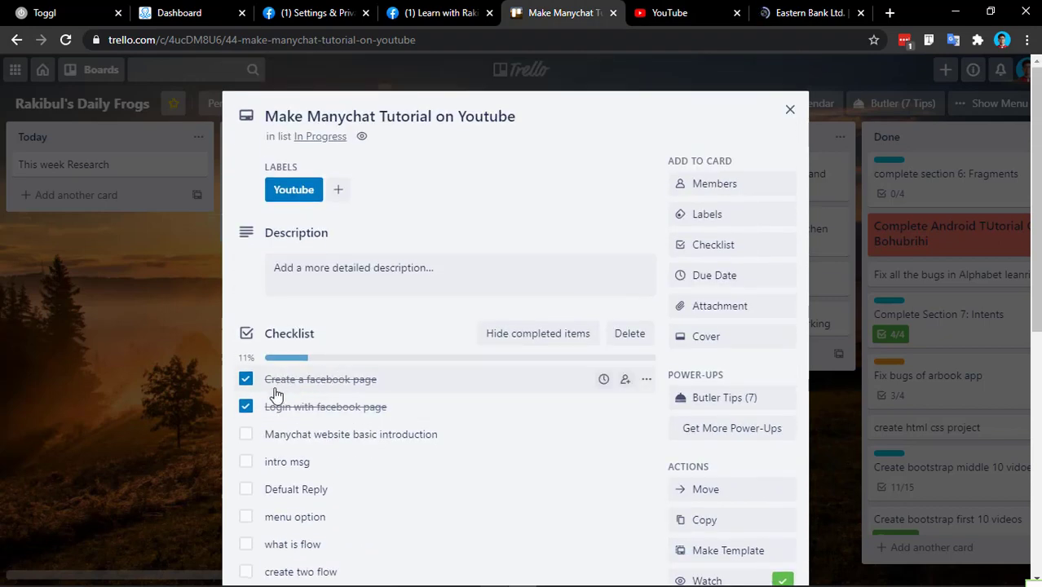
pyautogui.click(245, 406)
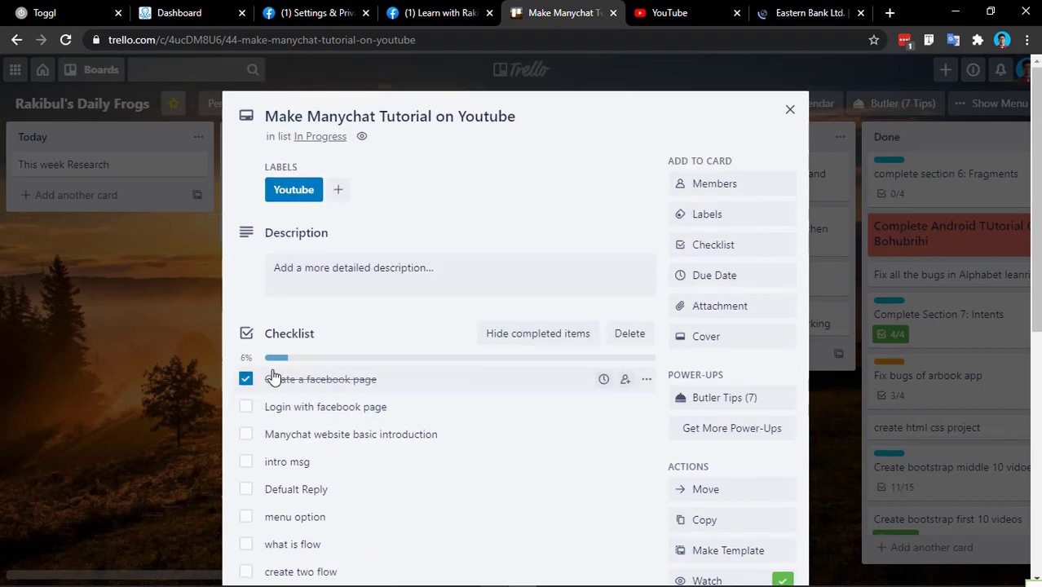
pyautogui.click(437, 12)
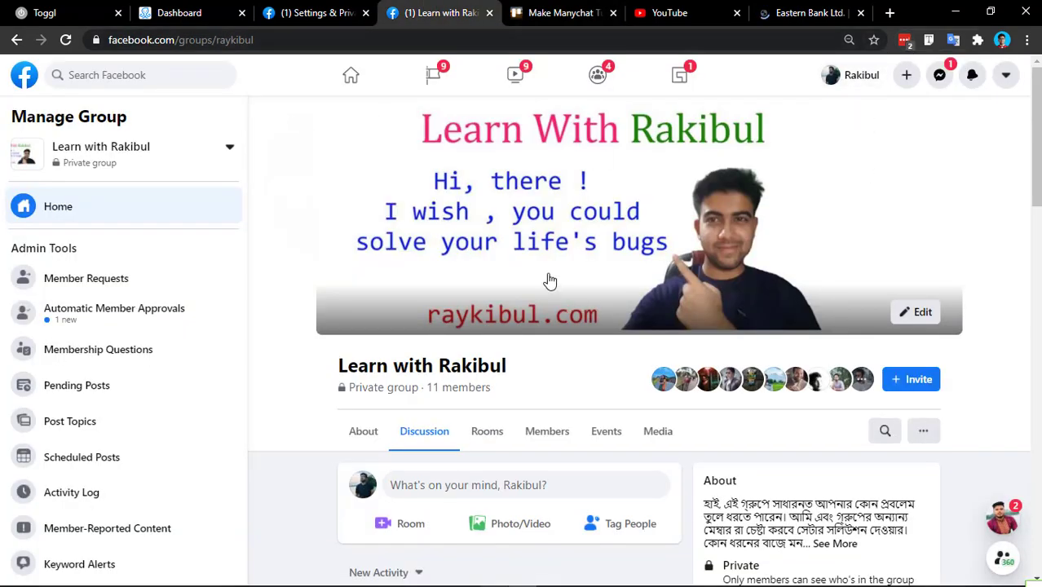
# Step: Scroll the Facebook group page and open, then close, the + Create menu
pyautogui.scroll(-3, 567, 310)
pyautogui.scroll(3, 571, 333)
pyautogui.scroll(-2, 564, 314)
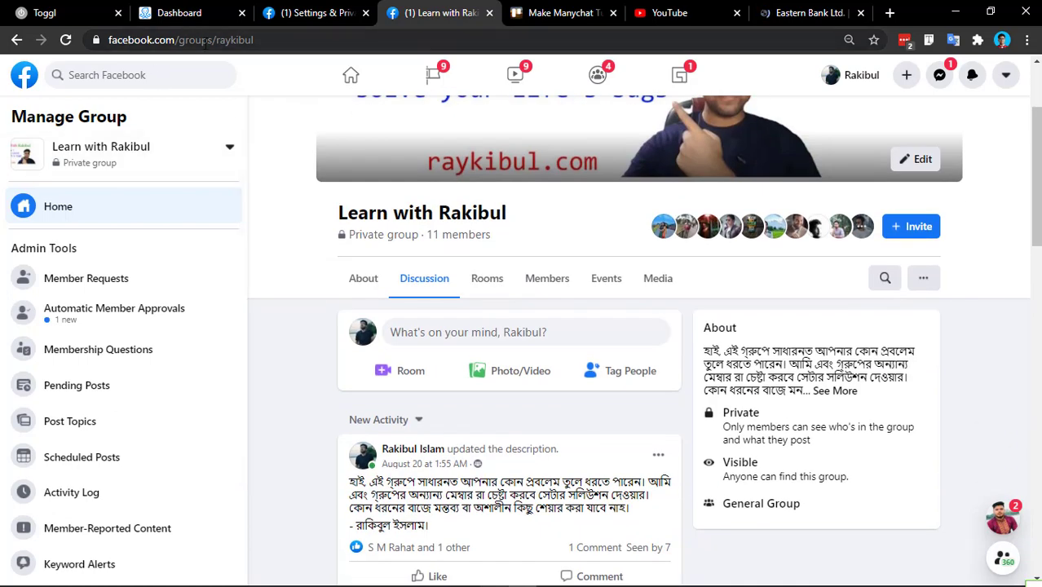
pyautogui.scroll(2, 527, 296)
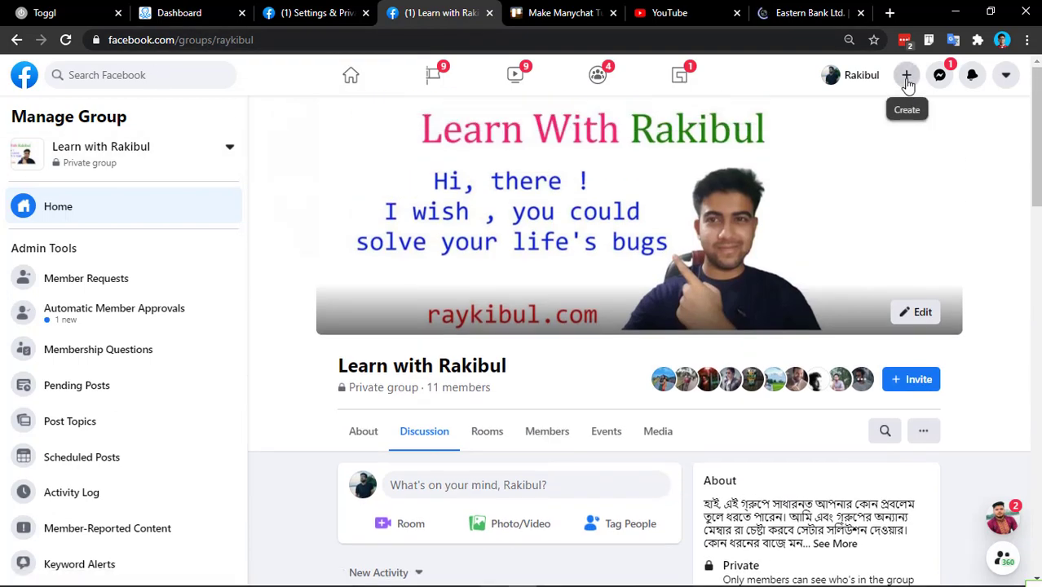
pyautogui.click(906, 78)
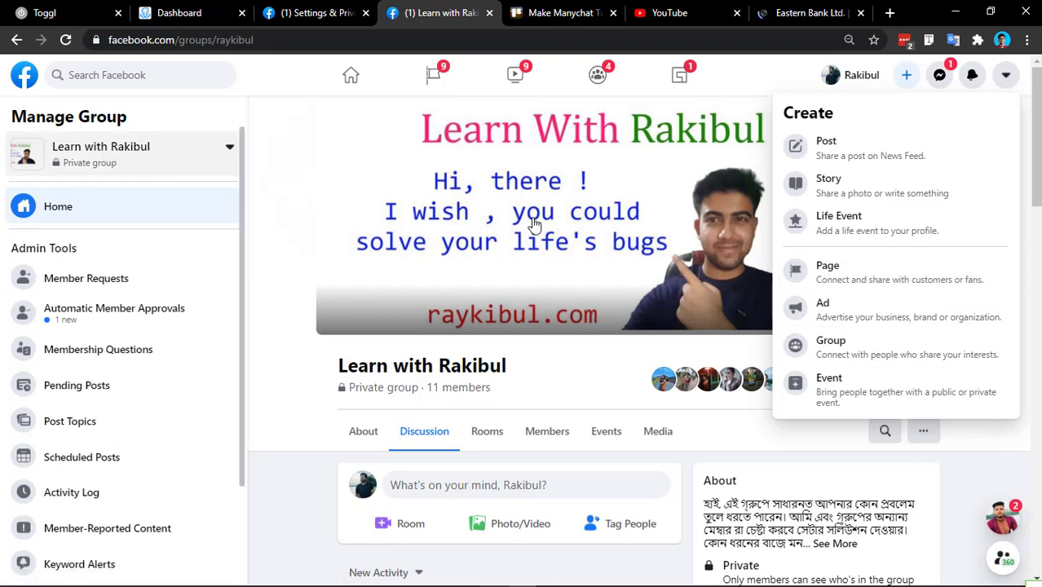
pyautogui.click(972, 481)
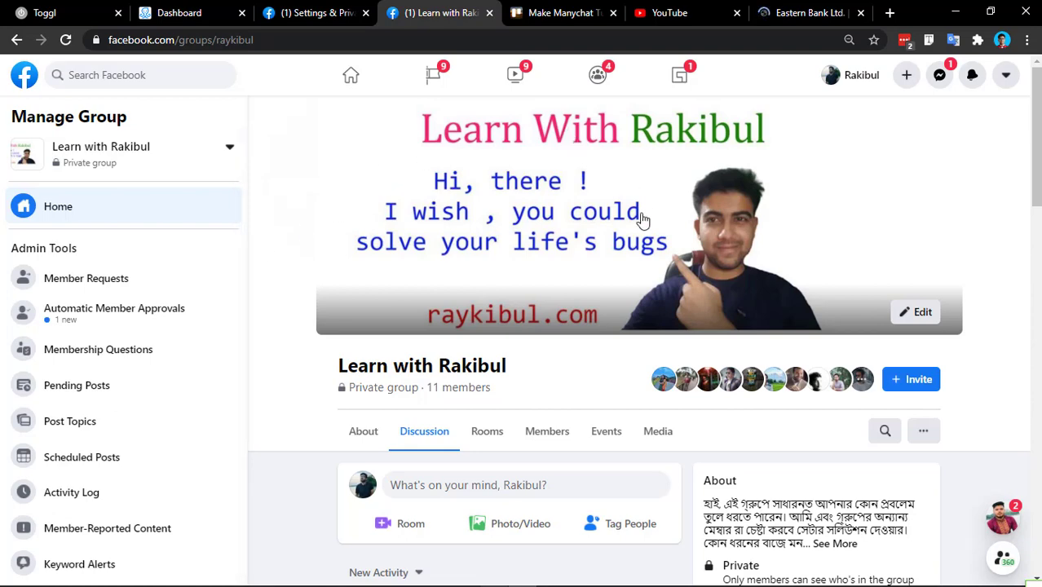
# Step: Look over the group page and Business Integrations settings, then return to the ManyChat dashboard
pyautogui.scroll(-3, 640, 221)
pyautogui.scroll(3, 615, 342)
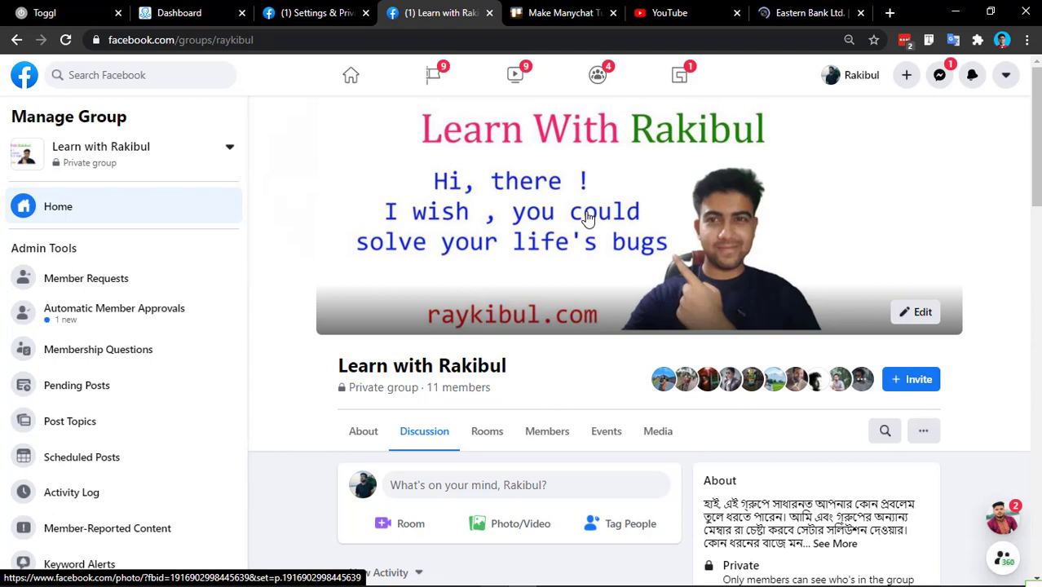
pyautogui.scroll(-3, 659, 252)
pyautogui.scroll(2, 661, 252)
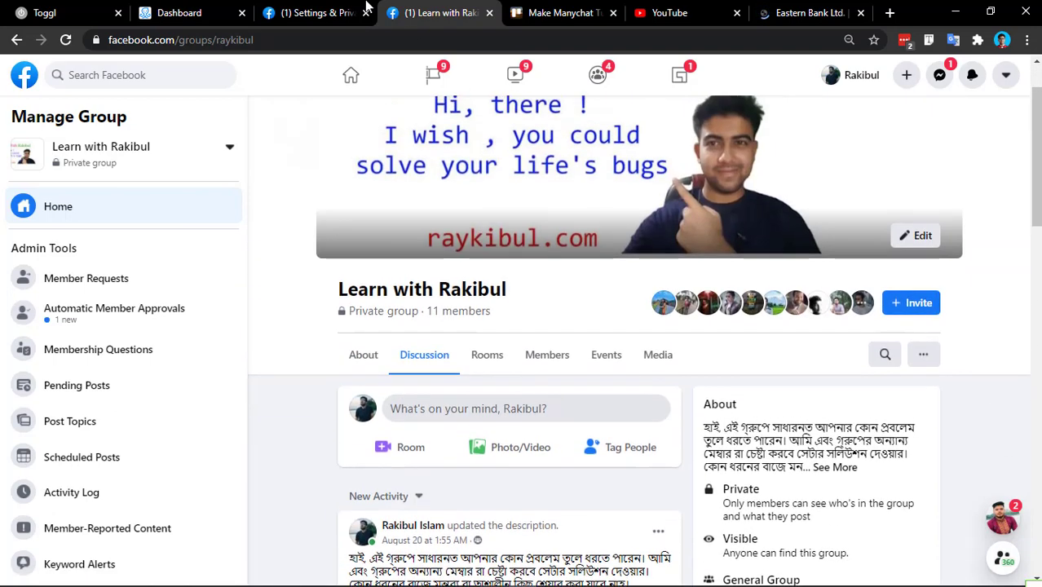
pyautogui.click(326, 12)
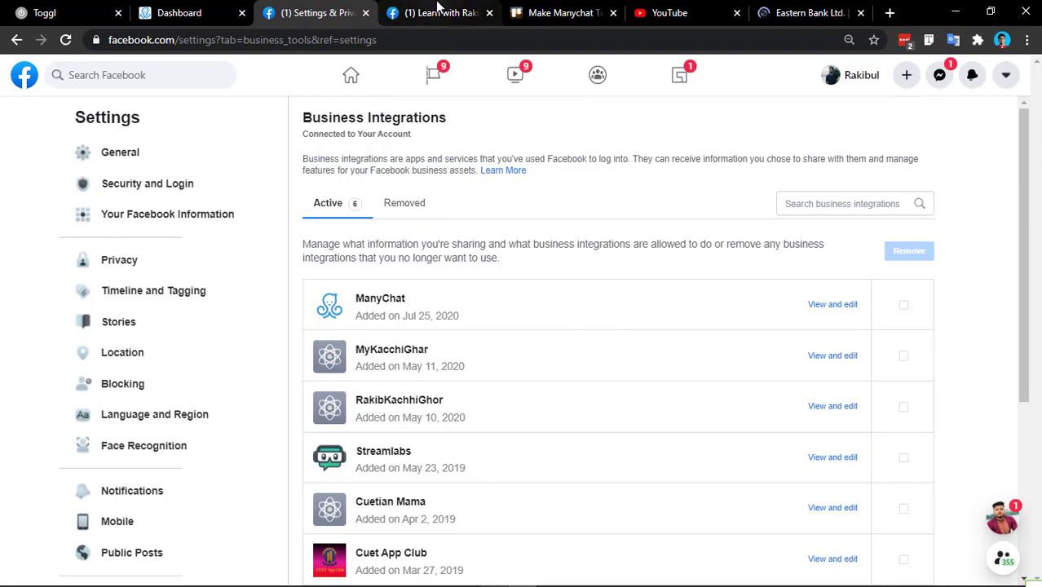
pyautogui.click(437, 10)
pyautogui.click(314, 12)
pyautogui.click(200, 11)
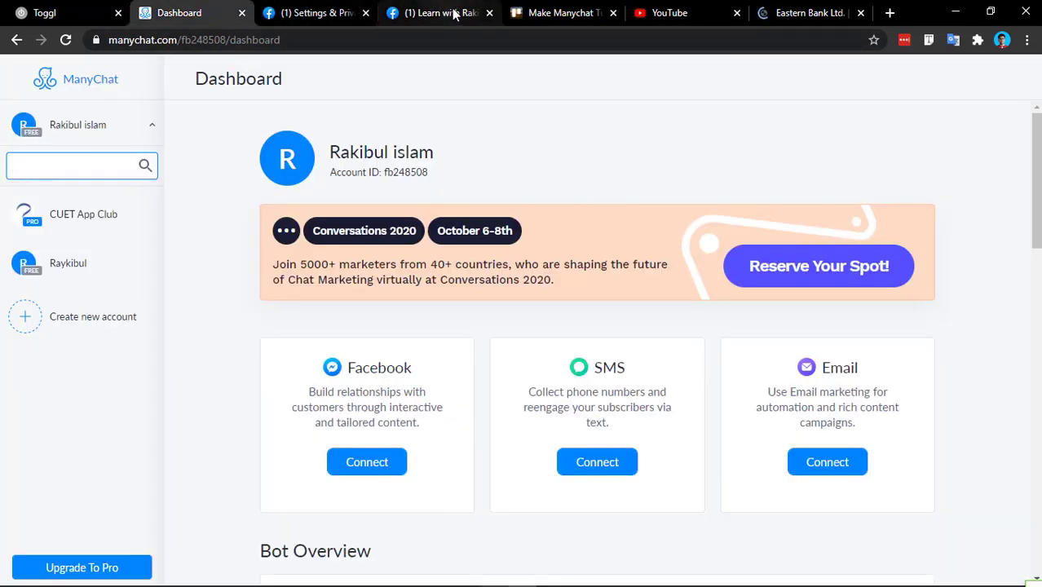
# Step: Run a Google search for 'many' in a new tab to find manychat
pyautogui.click(892, 13)
pyautogui.click(726, 10)
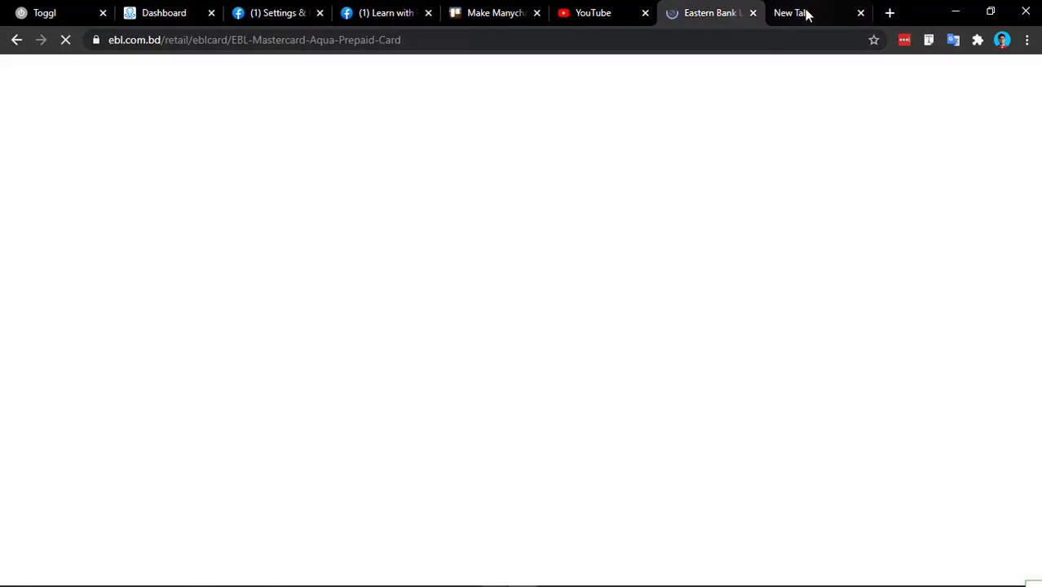
pyautogui.click(806, 14)
pyautogui.click(730, 35)
pyautogui.write('many')
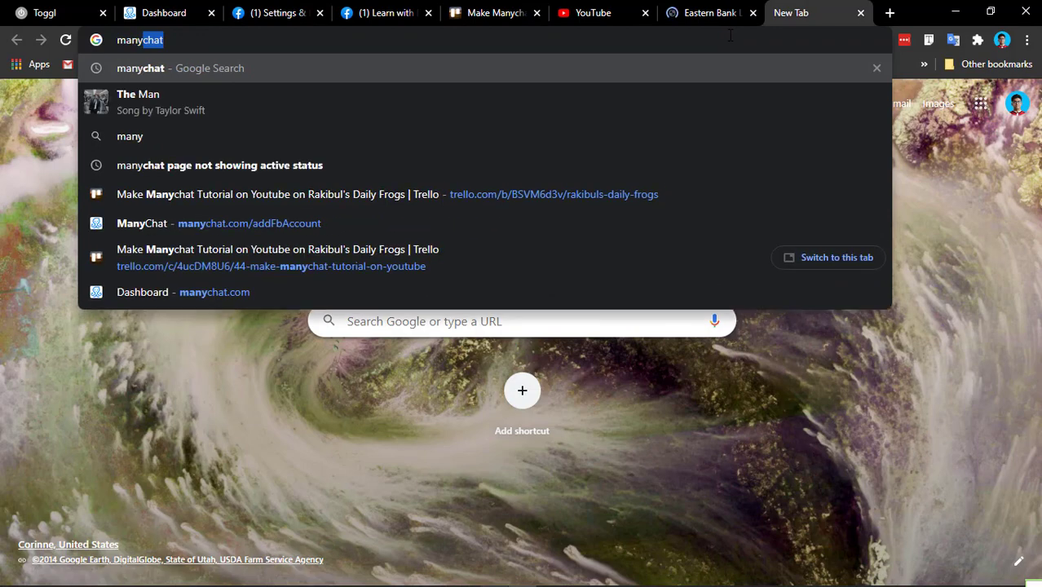
pyautogui.press('Return')
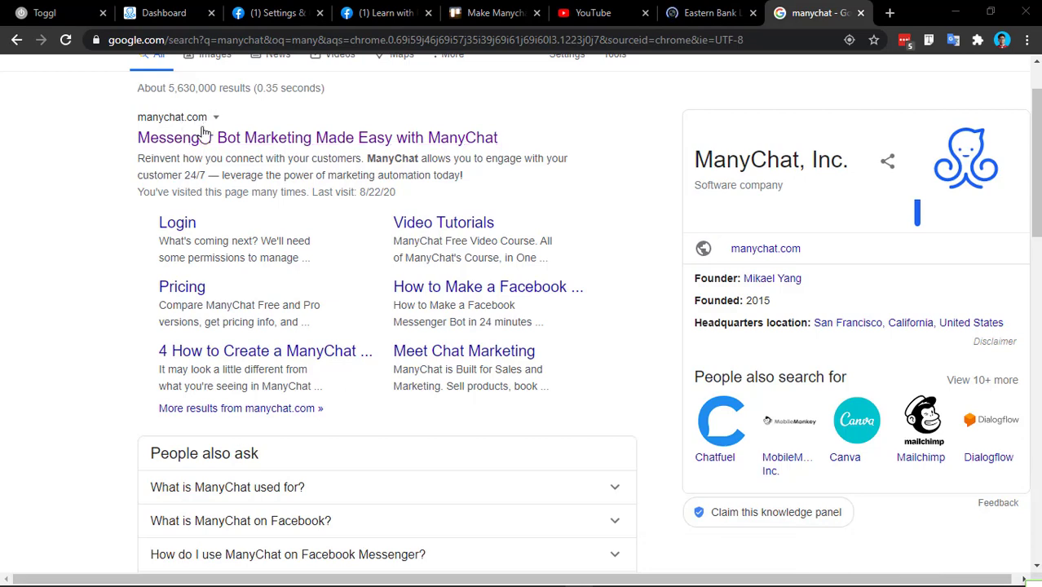
# Step: Compare the manychat results with the ManyChat dashboard, ending on the dashboard
pyautogui.click(147, 12)
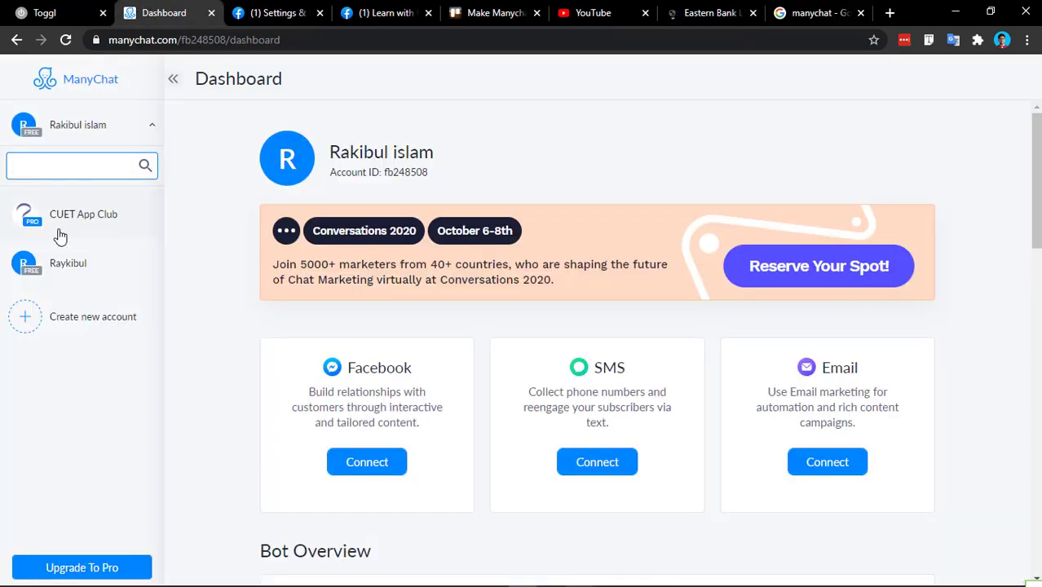
pyautogui.click(810, 10)
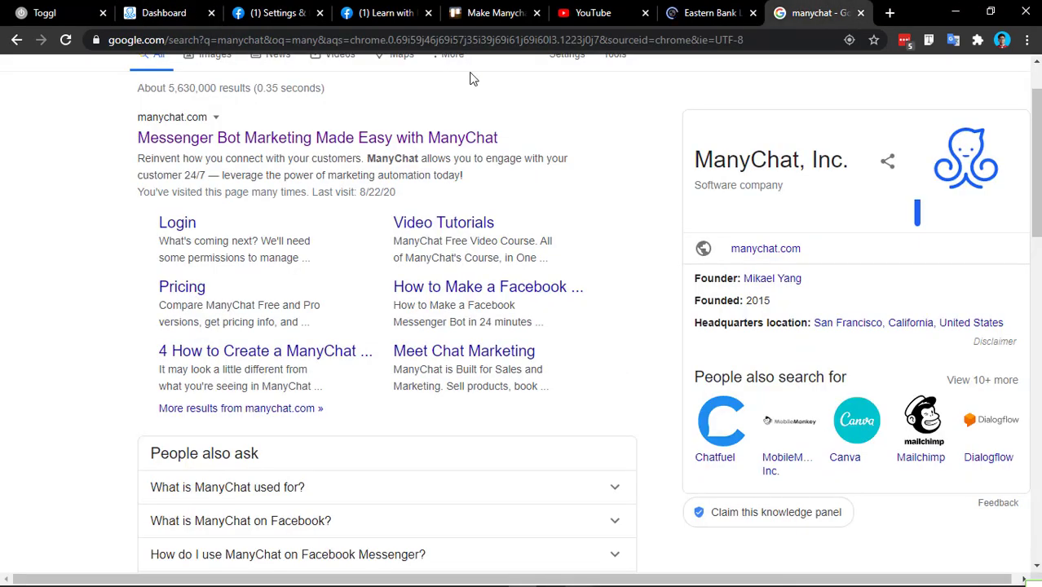
pyautogui.click(163, 12)
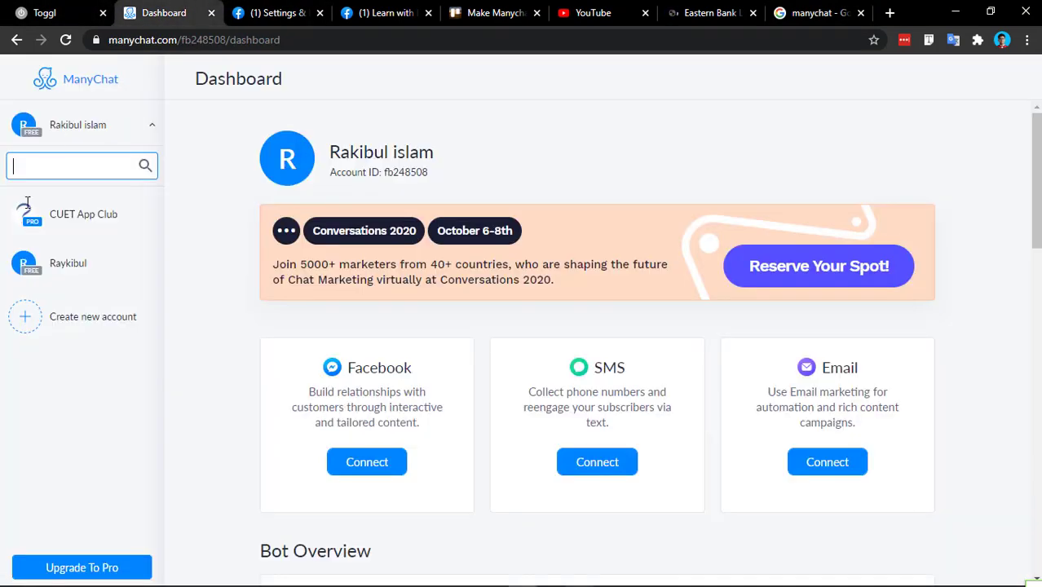
# Step: Start a new ManyChat account to see the two linked Facebook pages, then switch to Facebook settings
pyautogui.click(41, 329)
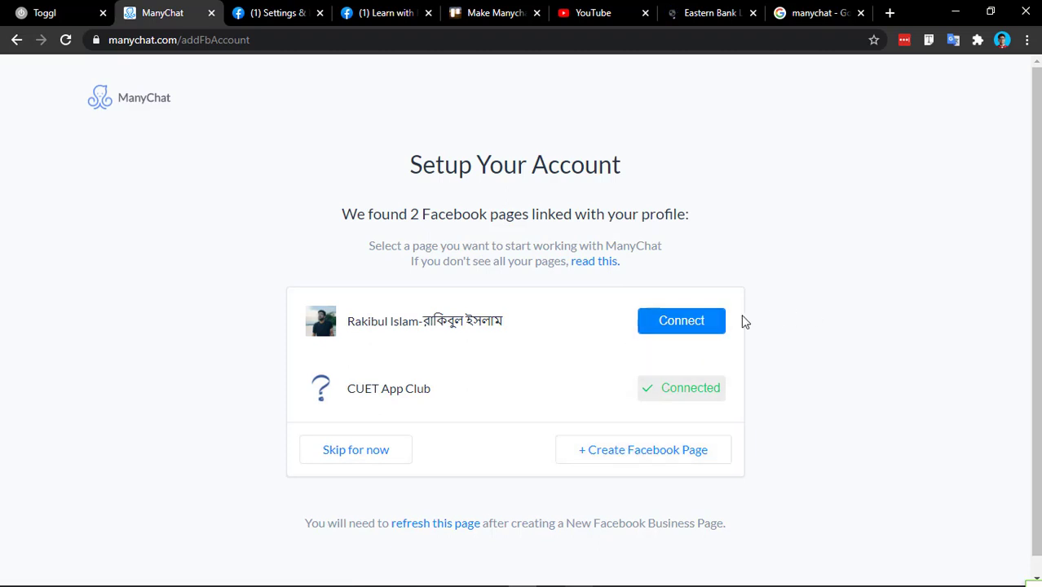
pyautogui.scroll(-1, 456, 424)
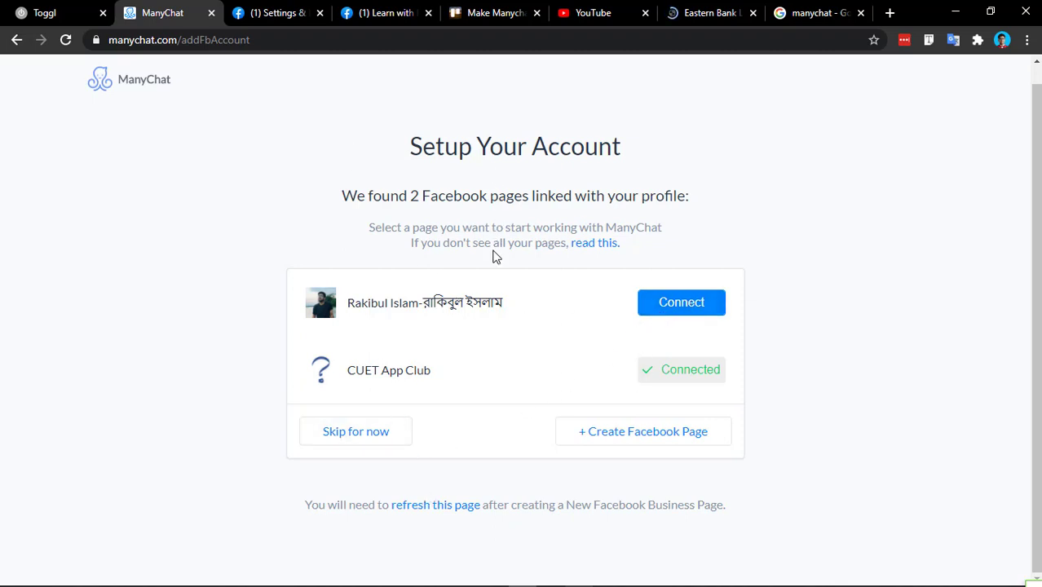
pyautogui.click(277, 12)
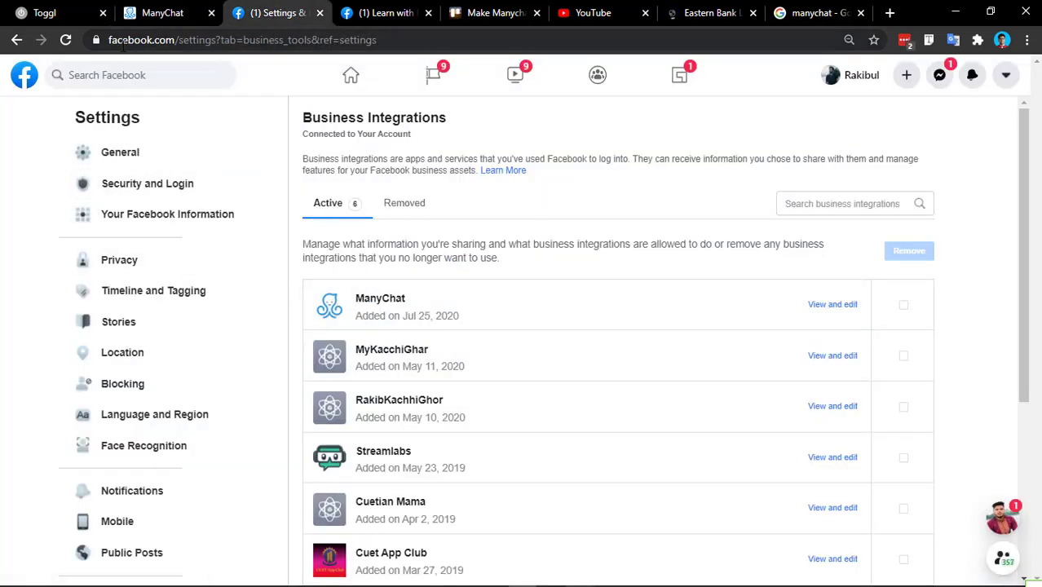
# Step: Remove the query from the Facebook settings URL and load the plain settings page
pyautogui.moveTo(122, 46); pyautogui.dragTo(219, 46)
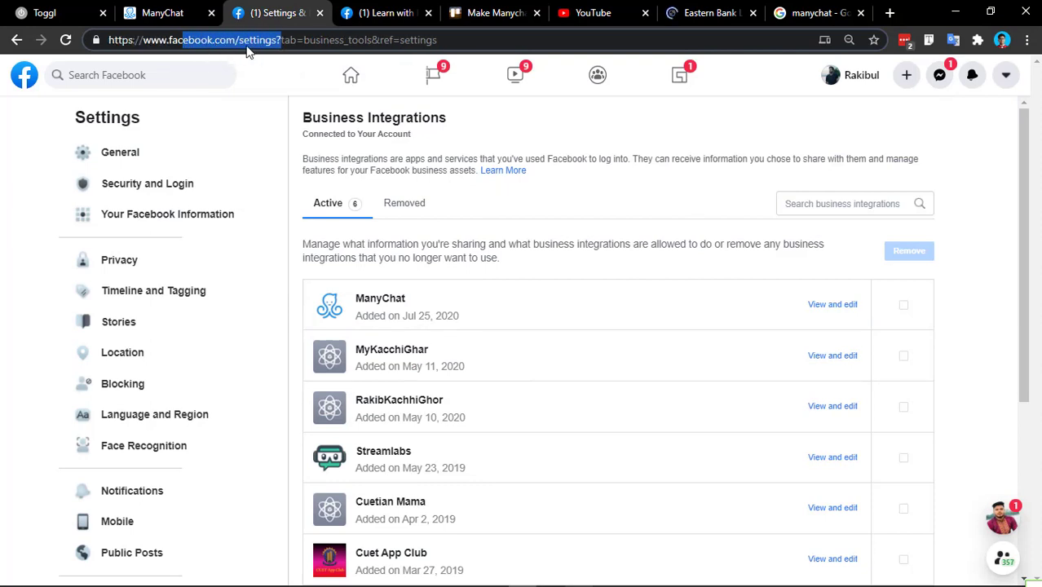
pyautogui.click(284, 41)
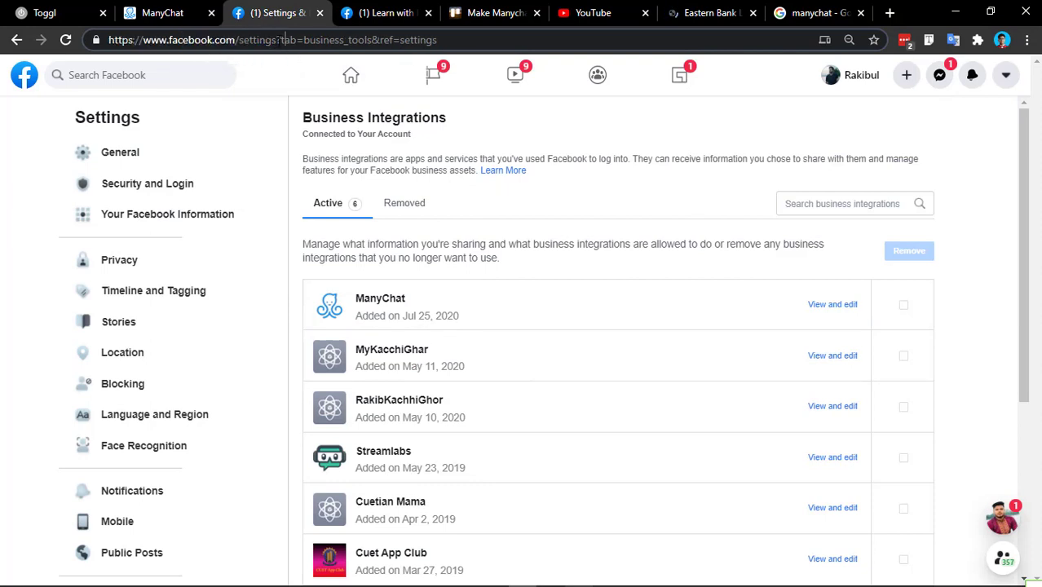
pyautogui.moveTo(284, 40); pyautogui.dragTo(490, 41)
pyautogui.press('BackSpace')
pyautogui.press('Return')
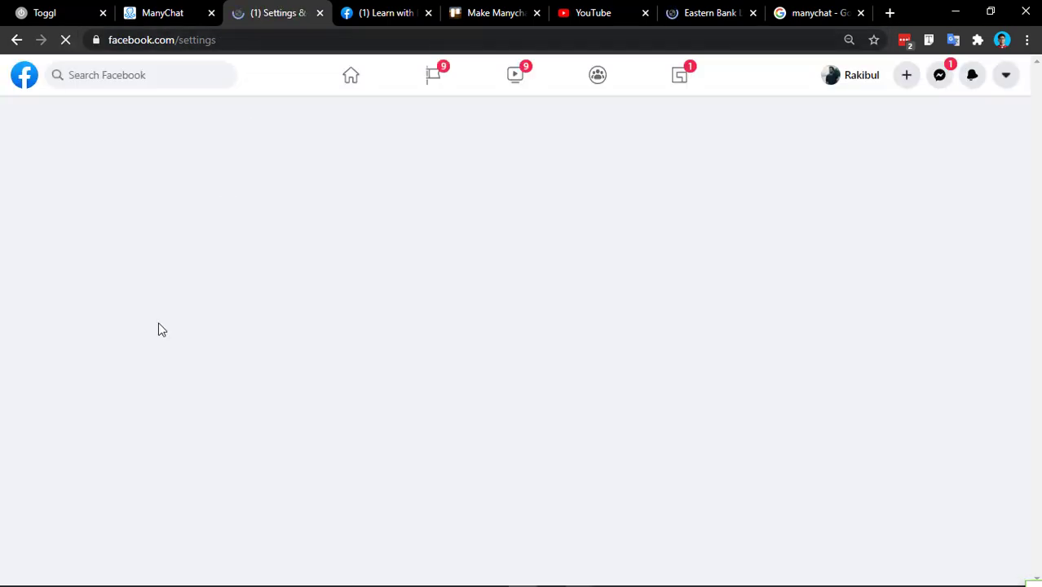
# Step: Open Business Integrations and view the ManyChat integration's permissions
pyautogui.scroll(-3, 184, 506)
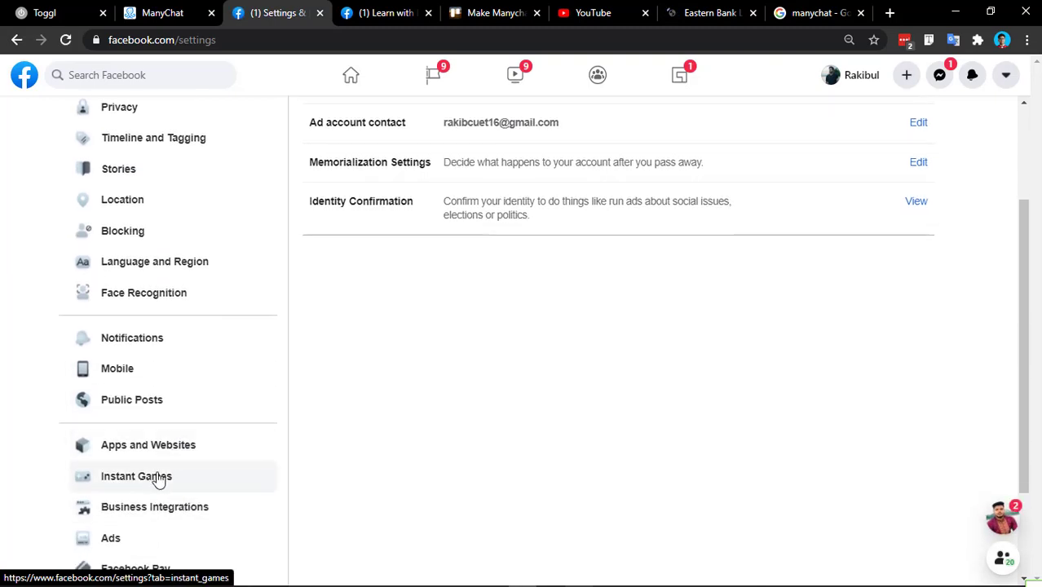
pyautogui.click(167, 513)
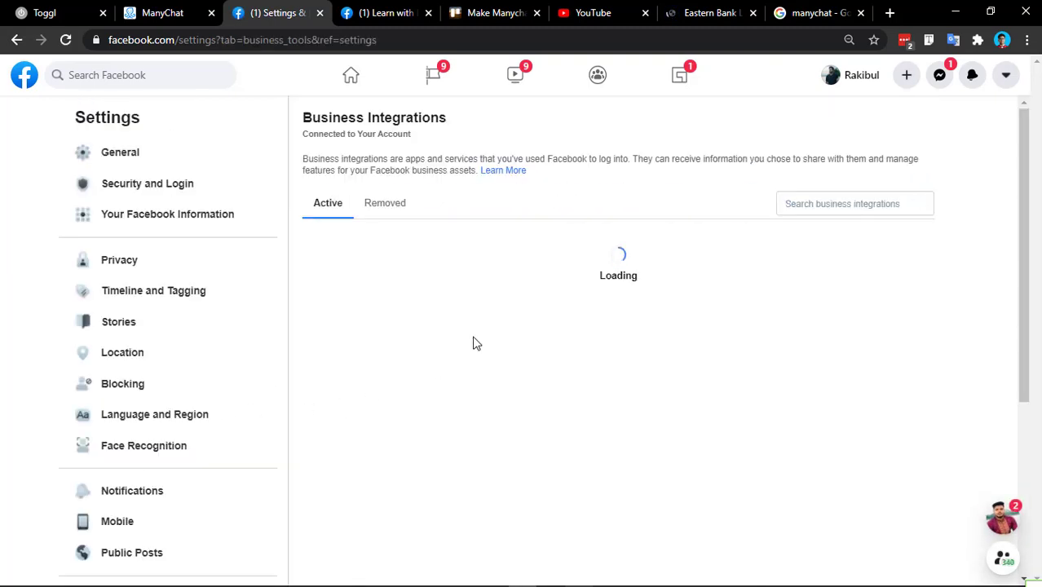
pyautogui.click(170, 11)
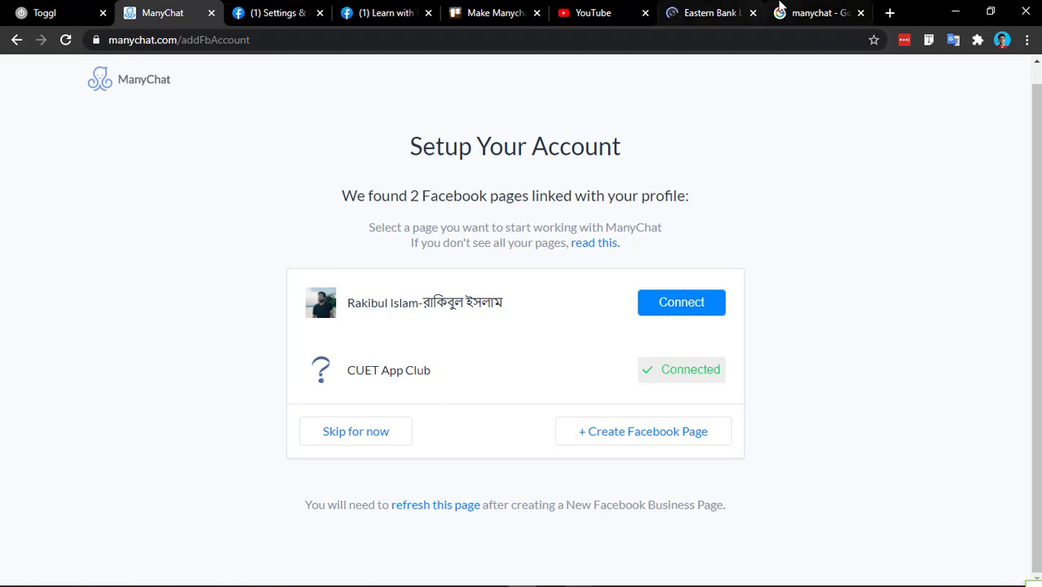
pyautogui.click(273, 13)
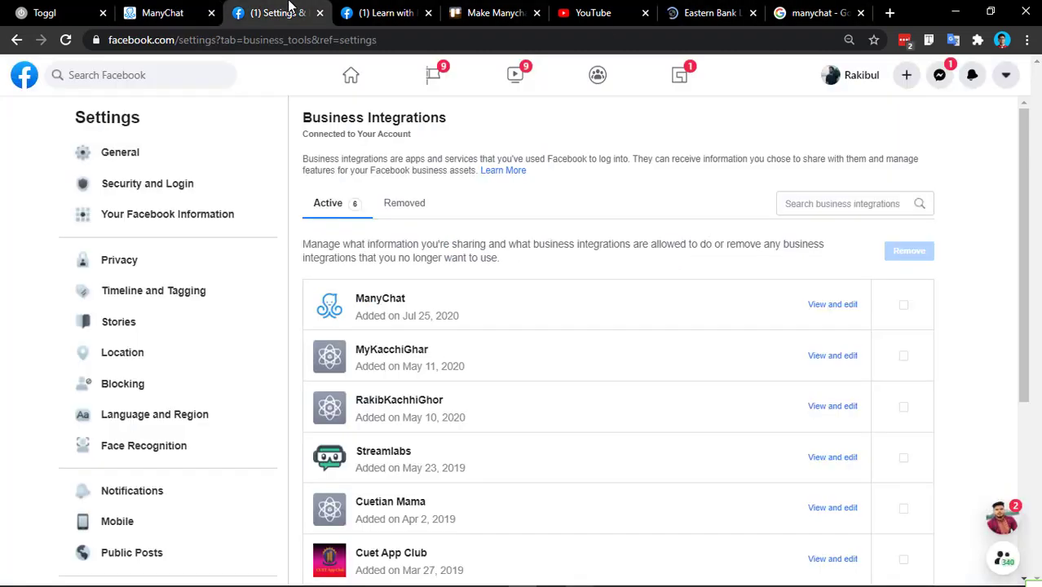
pyautogui.click(825, 309)
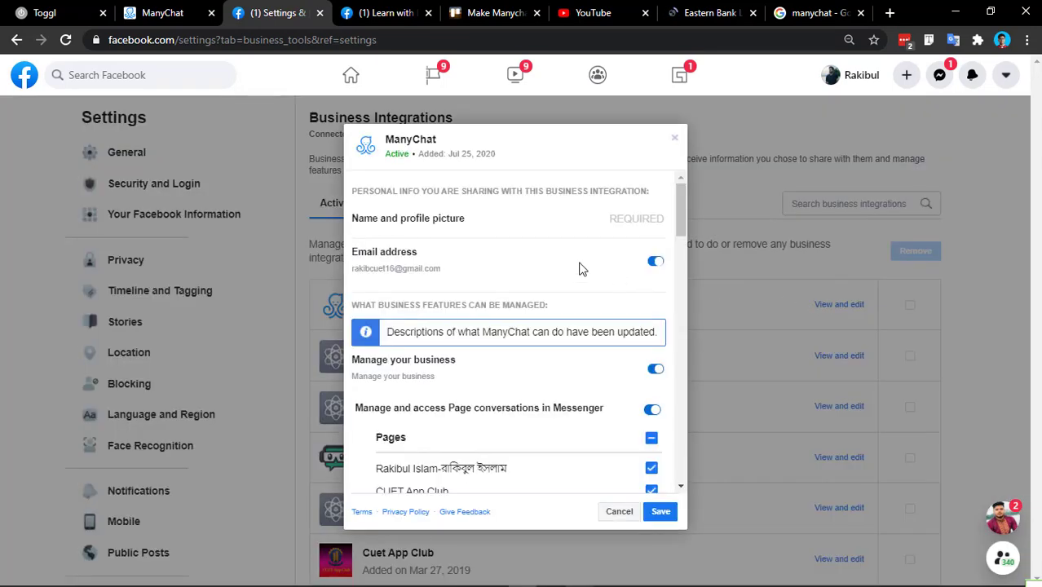
# Step: Check which pages ManyChat has Messenger access for in the permissions dialog, then close it
pyautogui.scroll(-8, 559, 359)
pyautogui.scroll(4, 563, 322)
pyautogui.scroll(4, 562, 310)
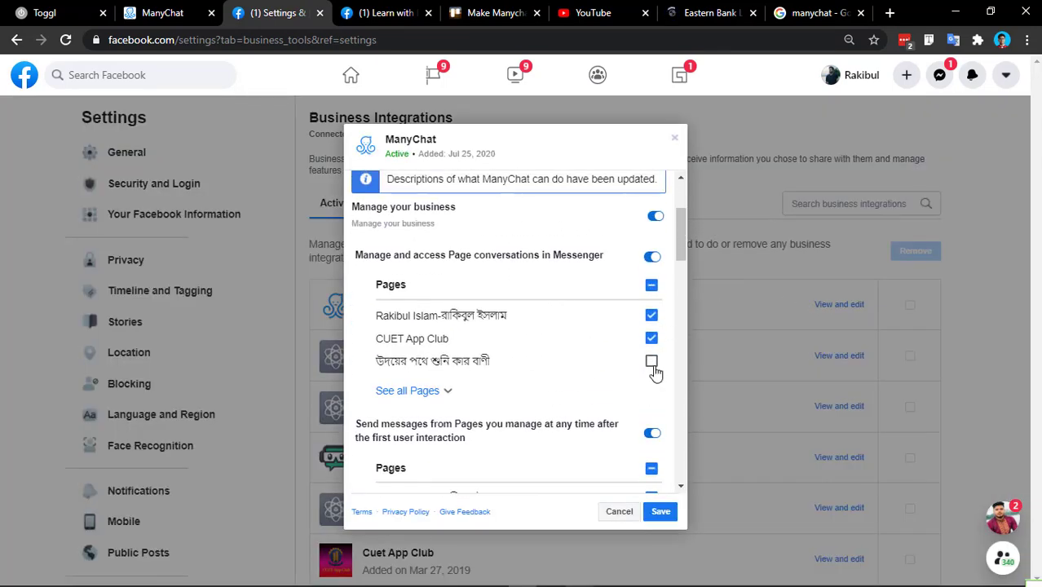
pyautogui.scroll(2, 579, 326)
pyautogui.scroll(-2, 620, 359)
pyautogui.scroll(-3, 650, 367)
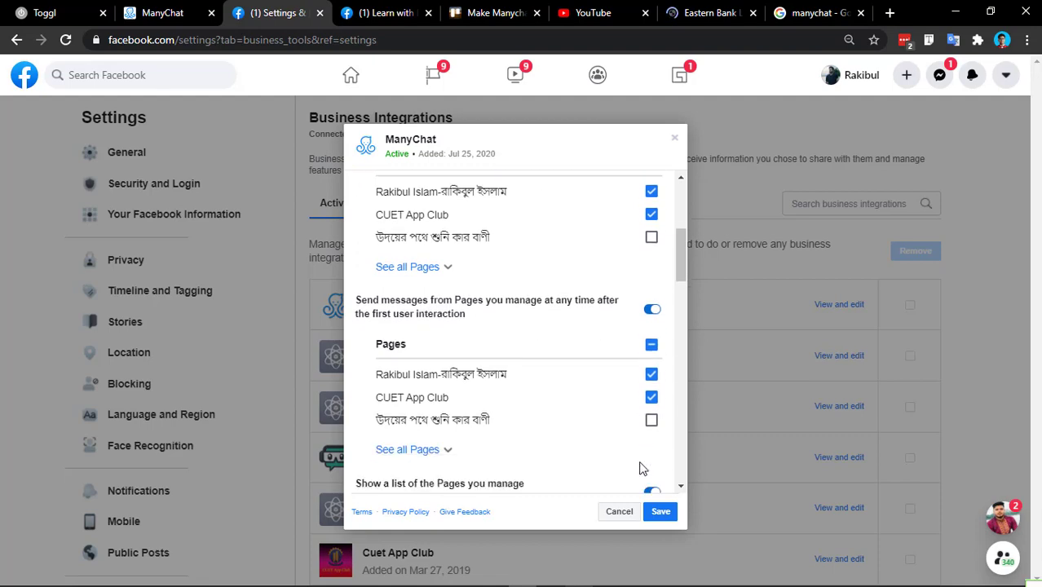
pyautogui.scroll(3, 554, 362)
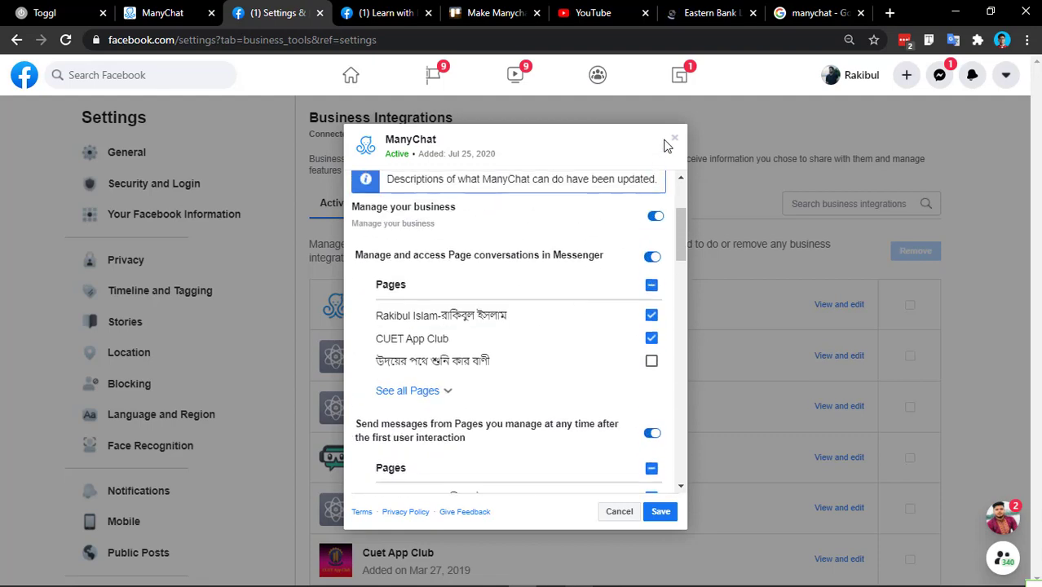
pyautogui.click(674, 138)
# Step: Return to the ManyChat dashboard and connect the remaining Facebook page via the Facebook card
pyautogui.click(384, 12)
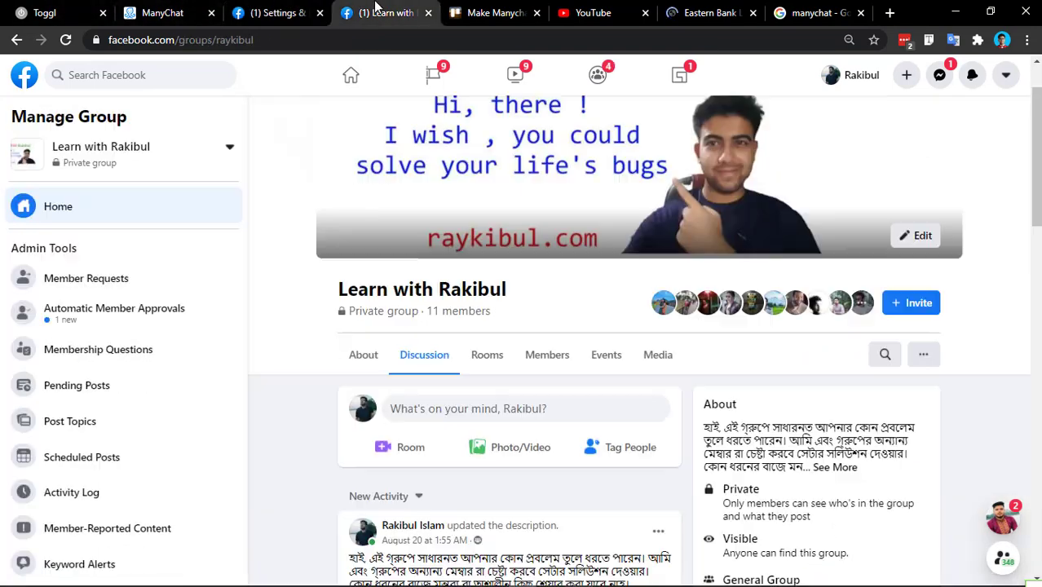
pyautogui.click(281, 13)
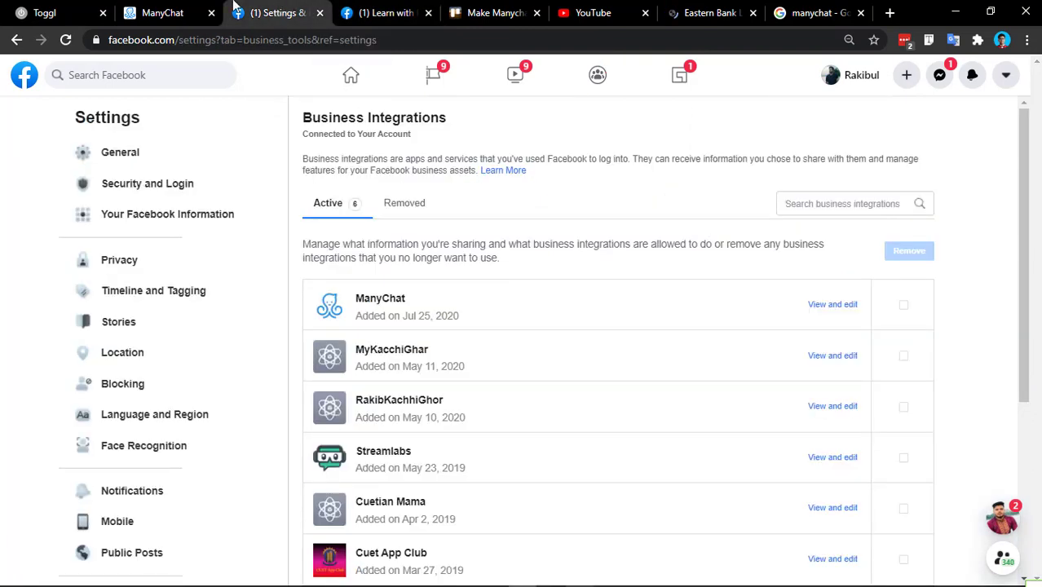
pyautogui.click(167, 12)
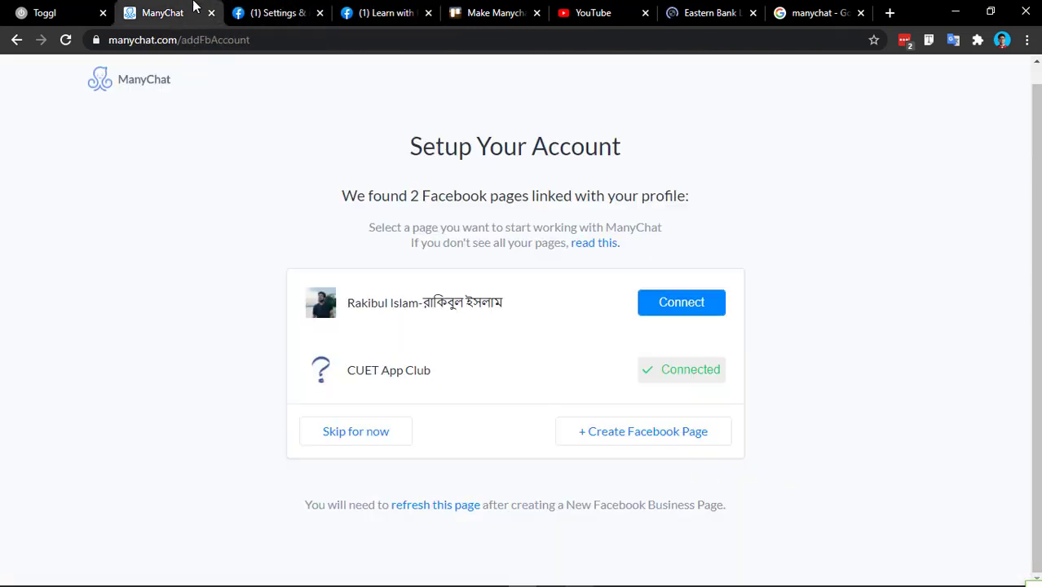
pyautogui.click(17, 41)
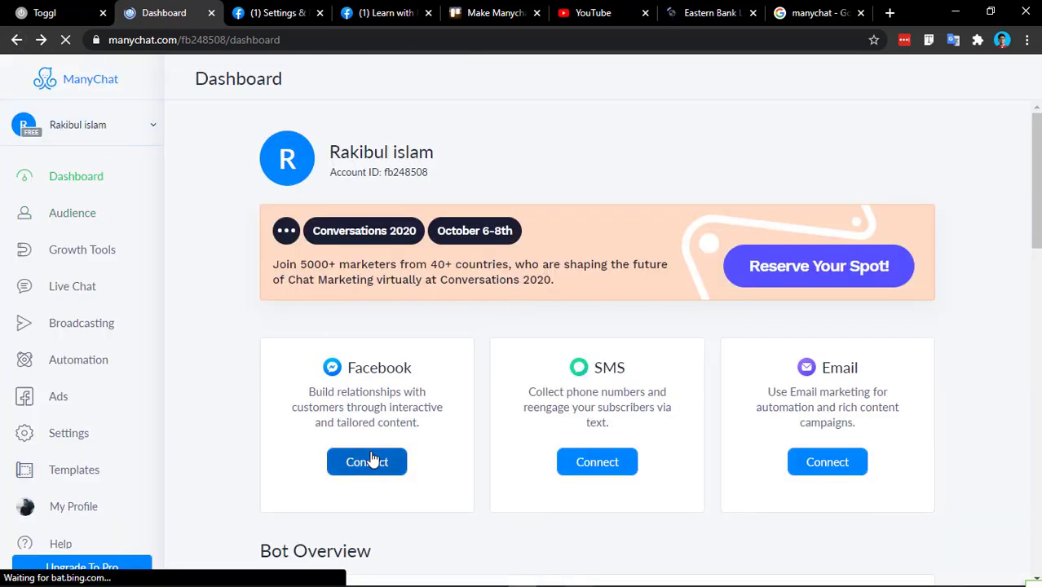
pyautogui.scroll(-1, 372, 459)
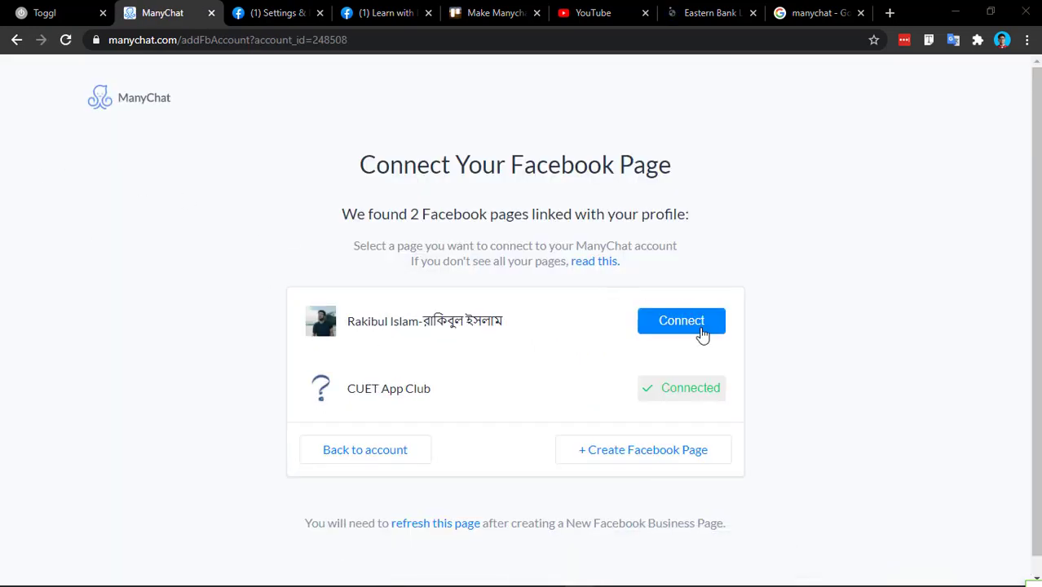
pyautogui.click(692, 326)
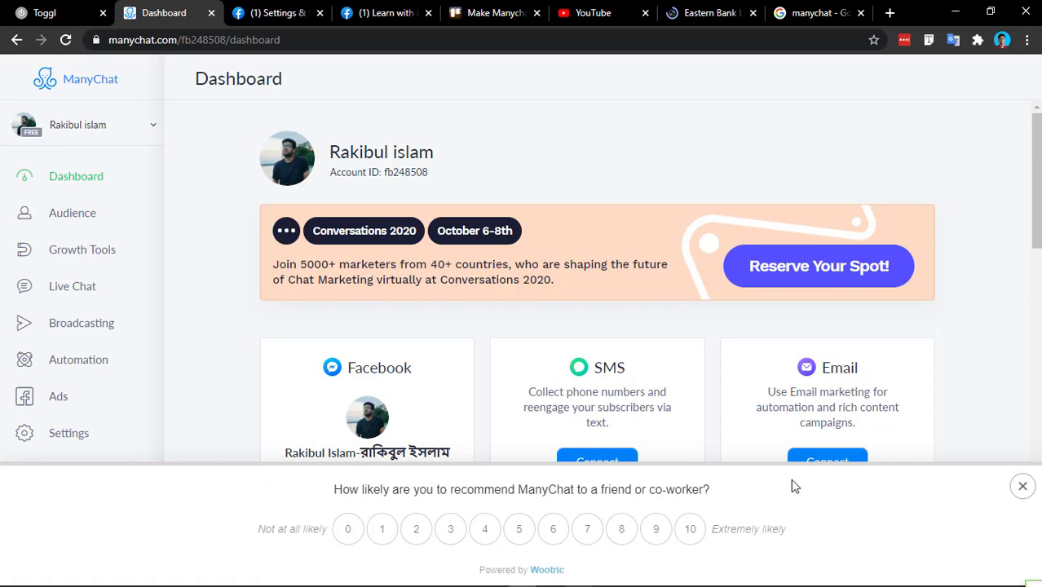
# Step: Dismiss the recommendation survey and look over the dashboard's connected Facebook page and bot link
pyautogui.click(1021, 486)
pyautogui.scroll(-1, 93, 356)
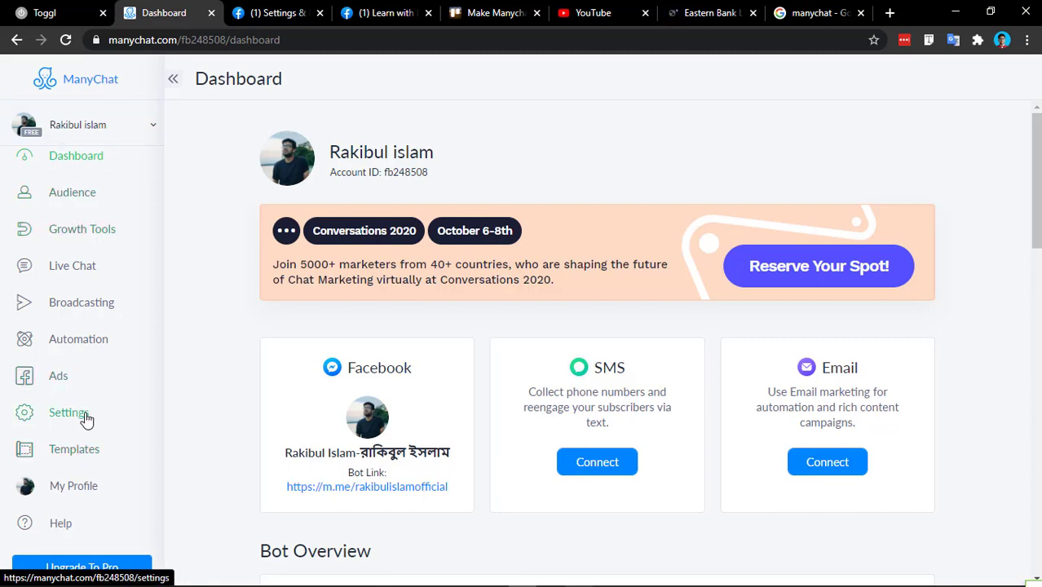
pyautogui.scroll(1, 79, 392)
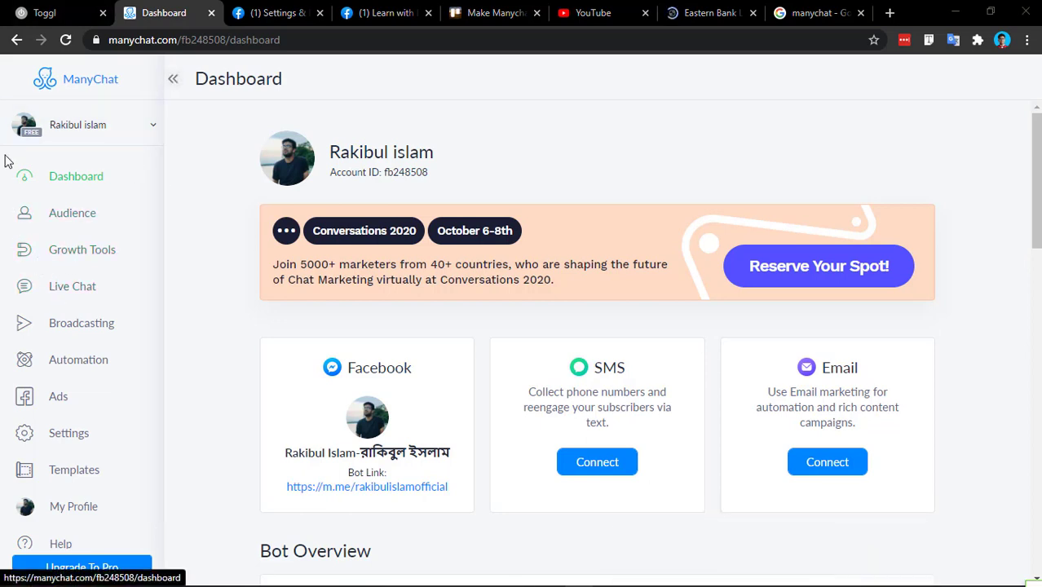
pyautogui.scroll(-3, 401, 290)
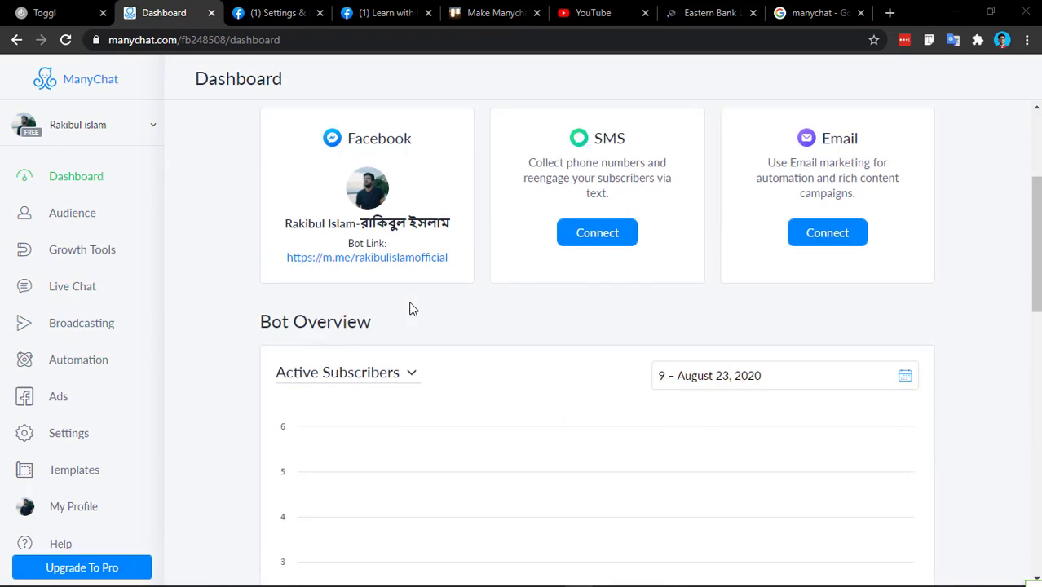
pyautogui.scroll(3, 412, 305)
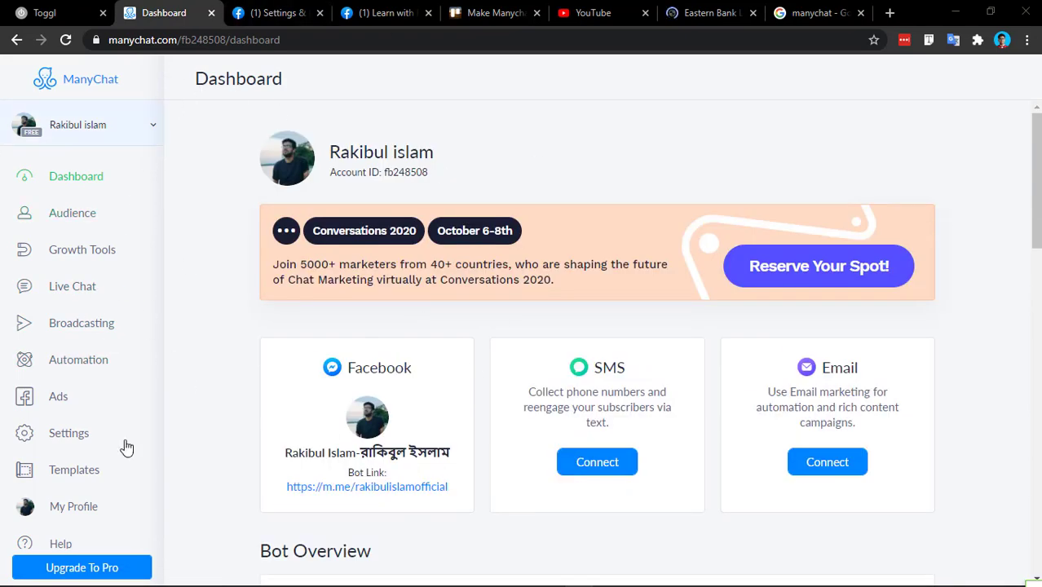
pyautogui.scroll(-2, 481, 410)
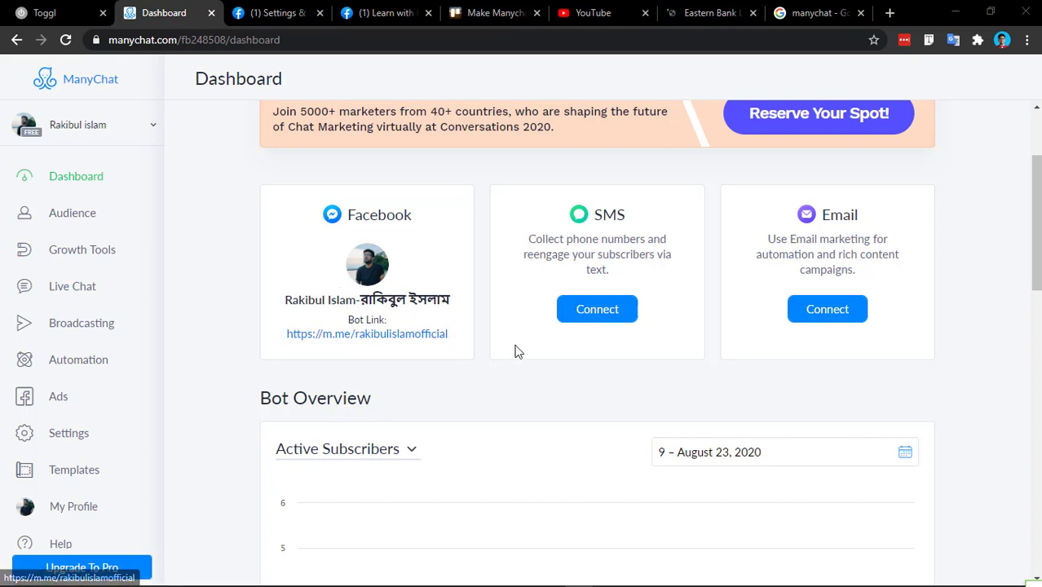
pyautogui.click(587, 315)
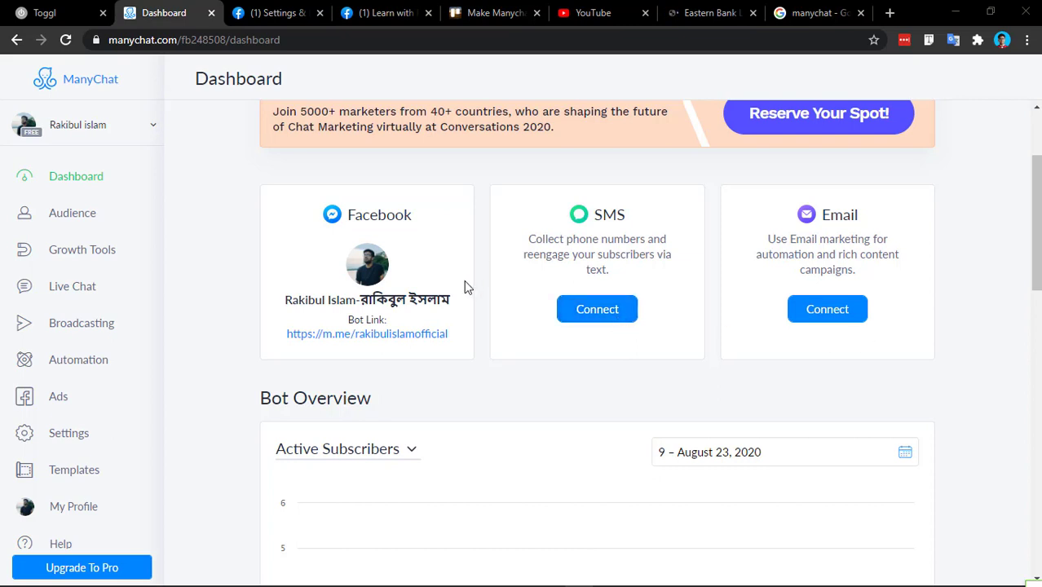
pyautogui.scroll(-5, 467, 359)
pyautogui.scroll(4, 495, 433)
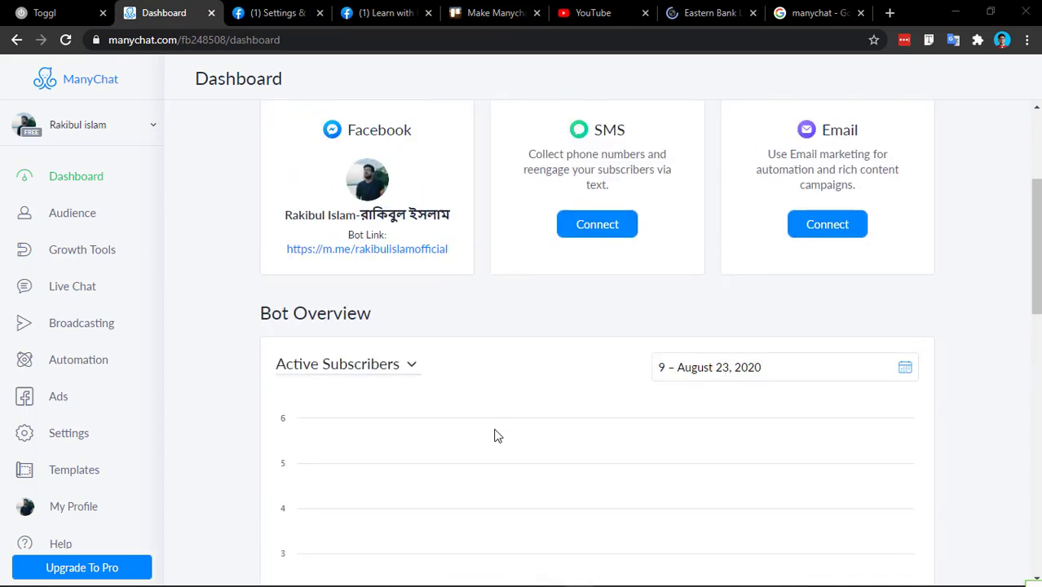
pyautogui.scroll(-3, 332, 487)
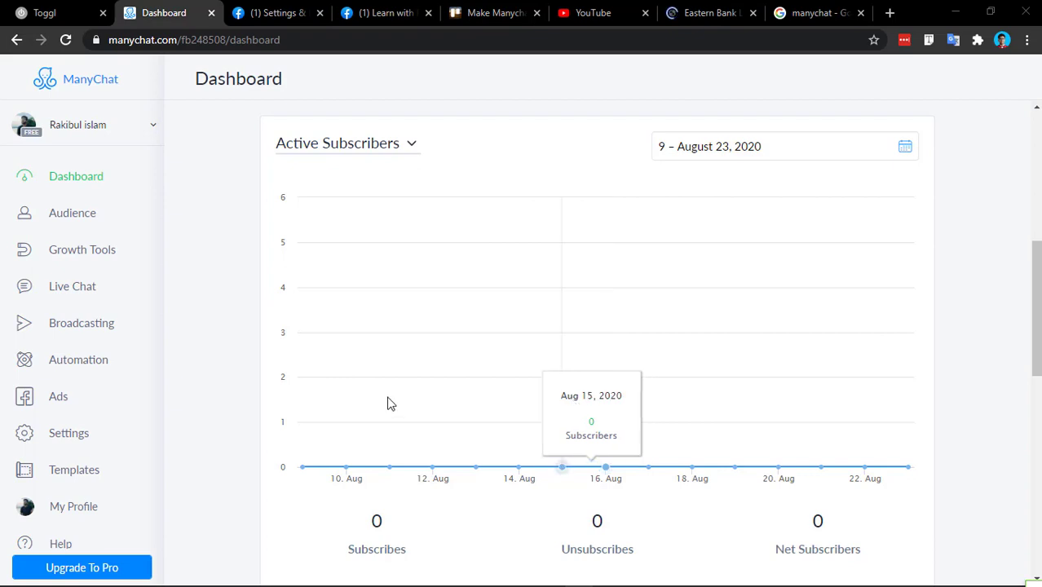
pyautogui.scroll(-4, 523, 365)
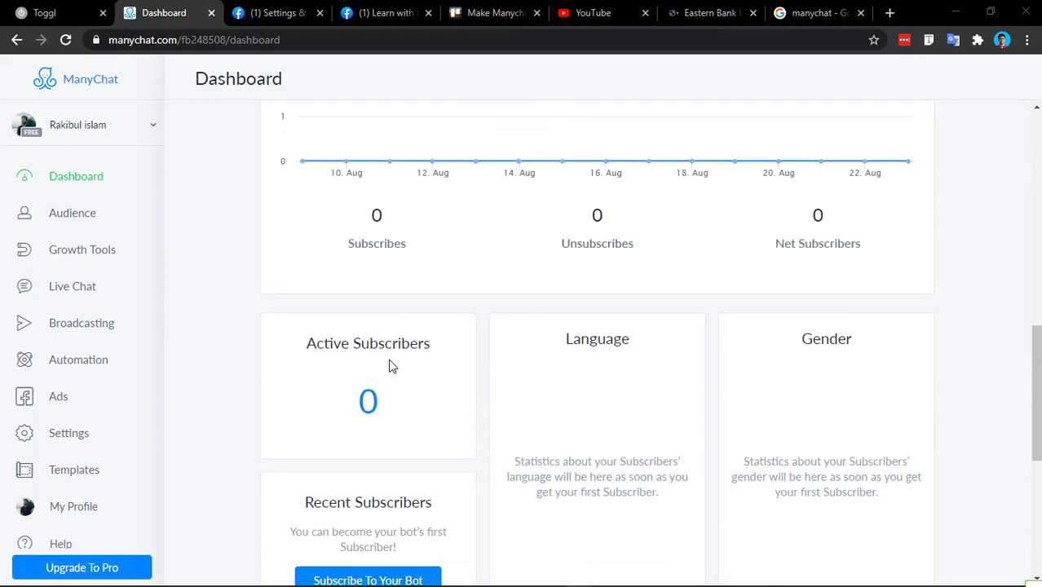
pyautogui.scroll(1, 450, 423)
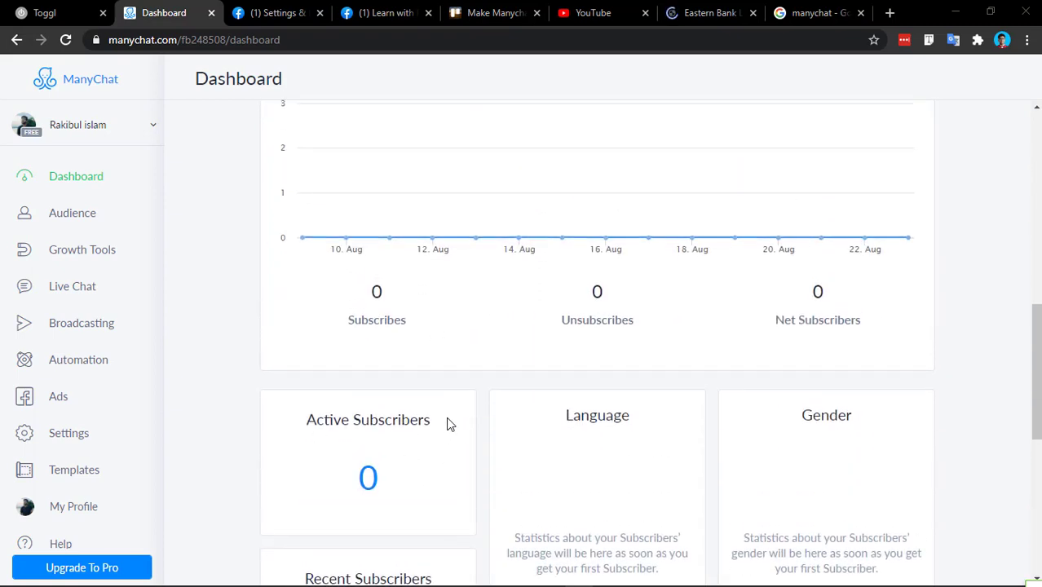
pyautogui.scroll(-2, 450, 423)
pyautogui.scroll(-2, 405, 374)
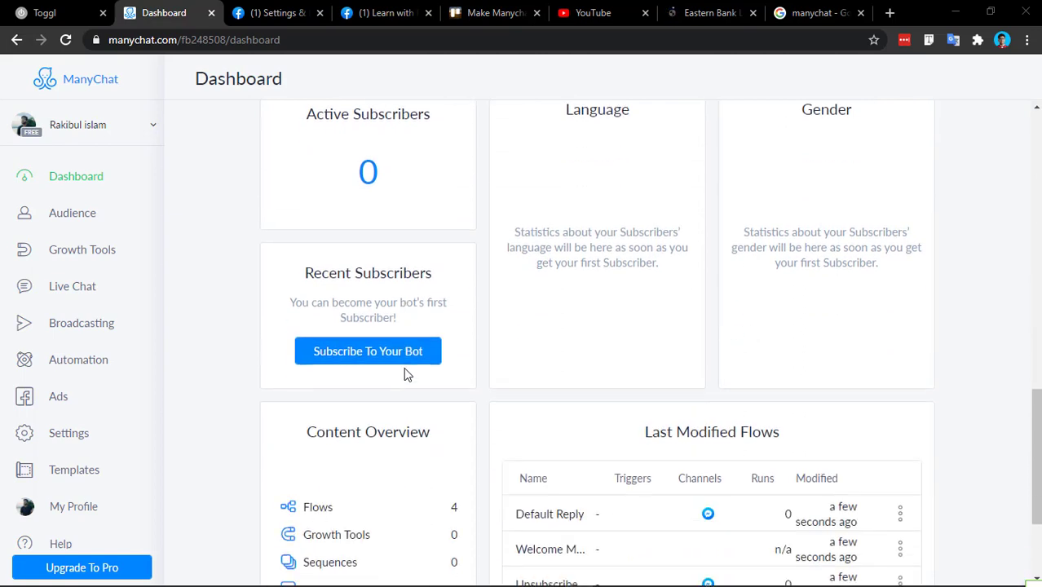
pyautogui.scroll(-2, 344, 356)
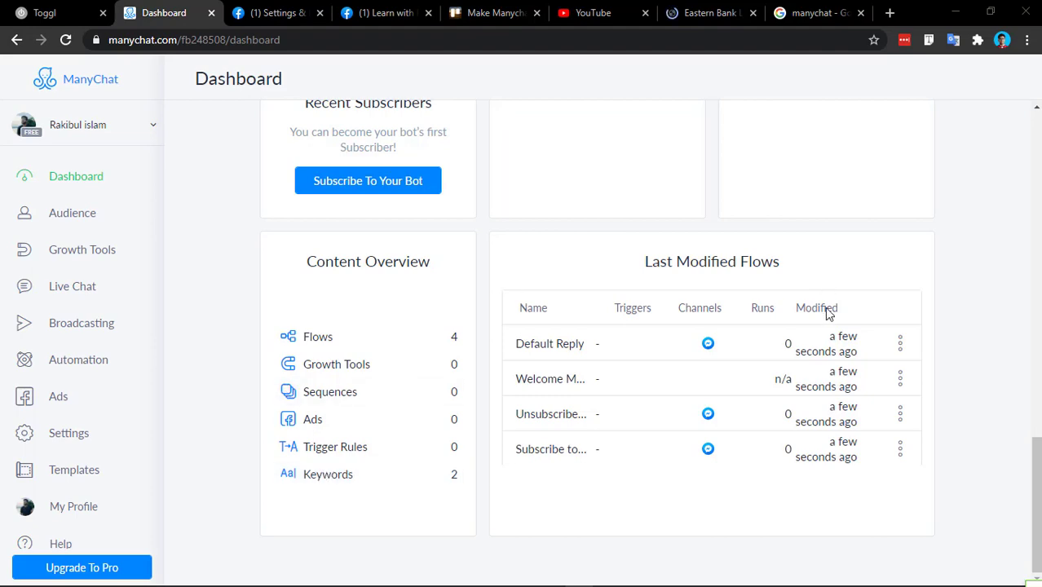
pyautogui.scroll(5, 486, 400)
pyautogui.scroll(7, 477, 233)
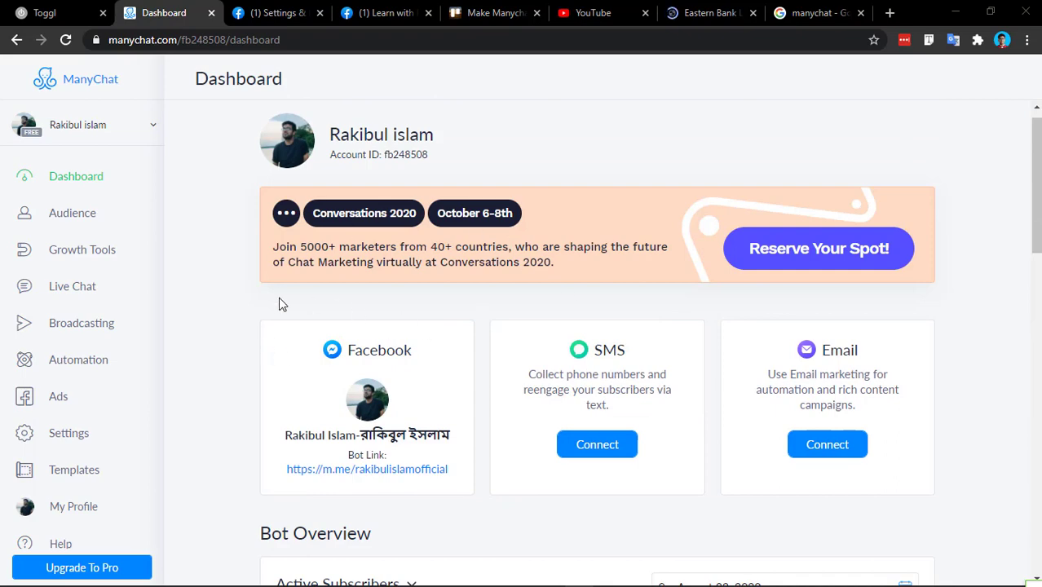
pyautogui.moveTo(485, 583)
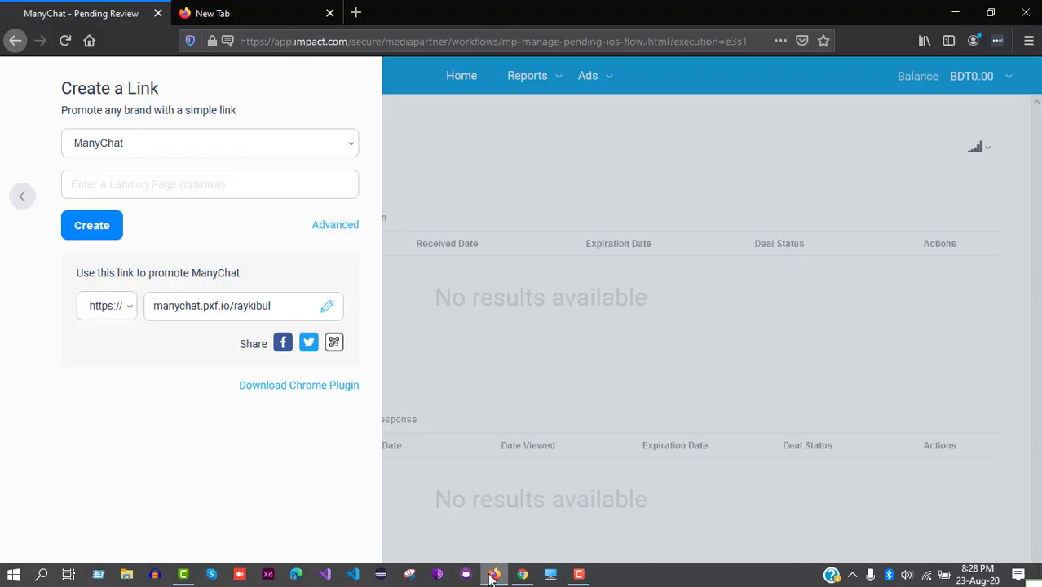
pyautogui.click(495, 574)
pyautogui.click(523, 574)
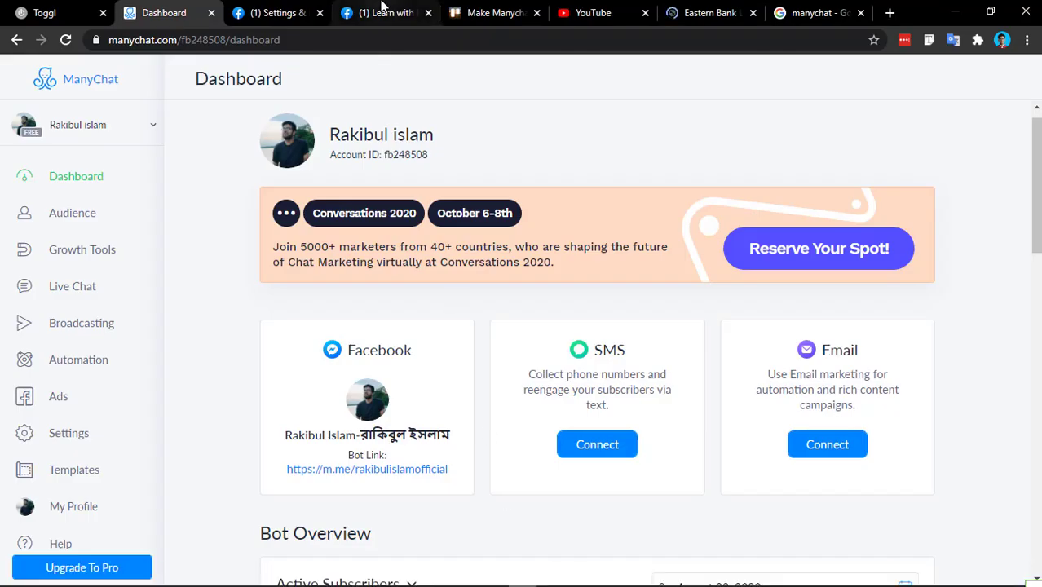
pyautogui.click(492, 13)
# Step: Tick 'Login with facebook page' and 'Manychat website basic introduction' in Trello (17%), then return to ManyChat
pyautogui.scroll(-2, 385, 436)
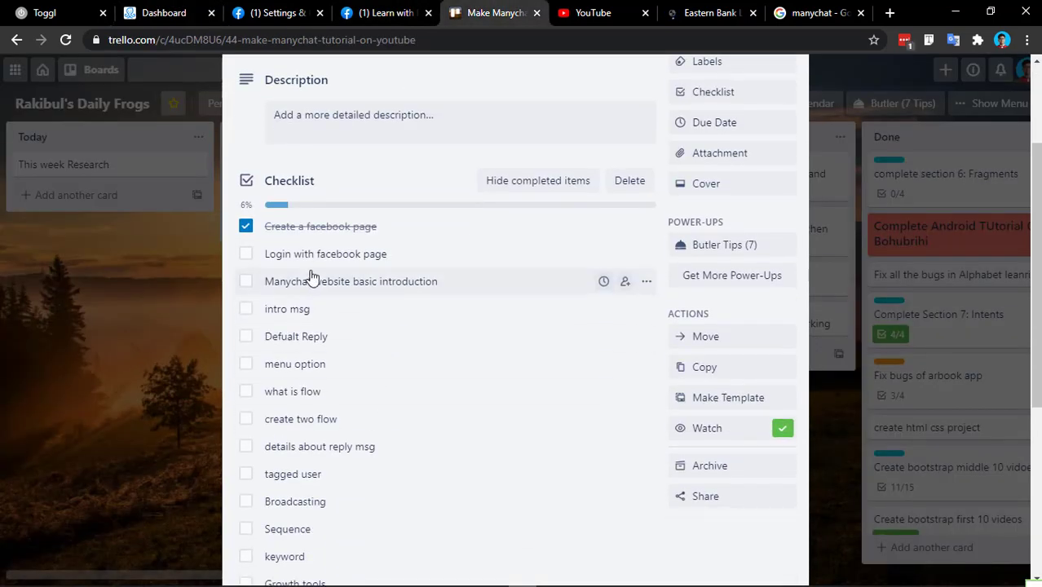
pyautogui.click(245, 254)
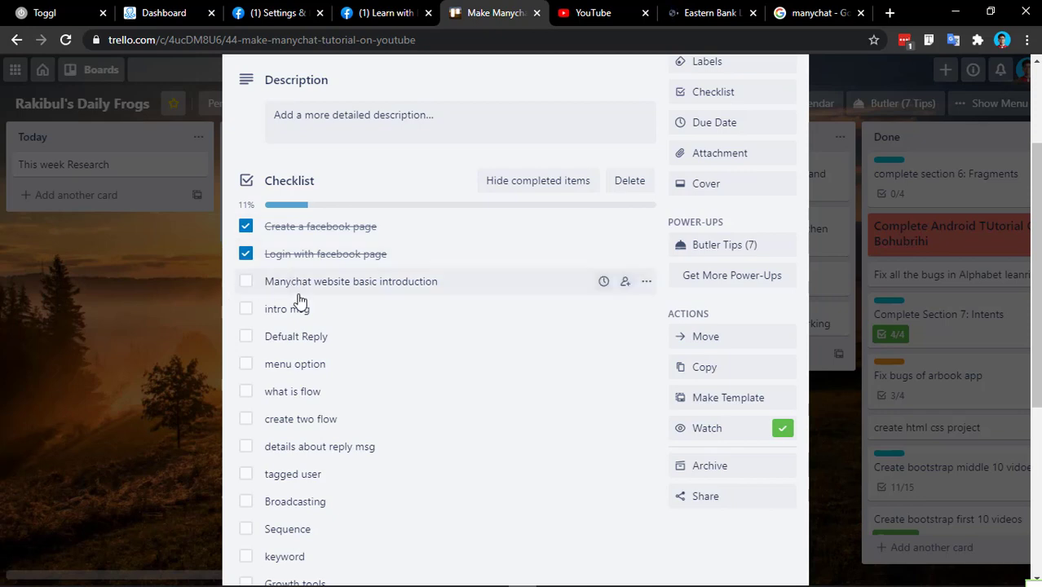
pyautogui.click(247, 284)
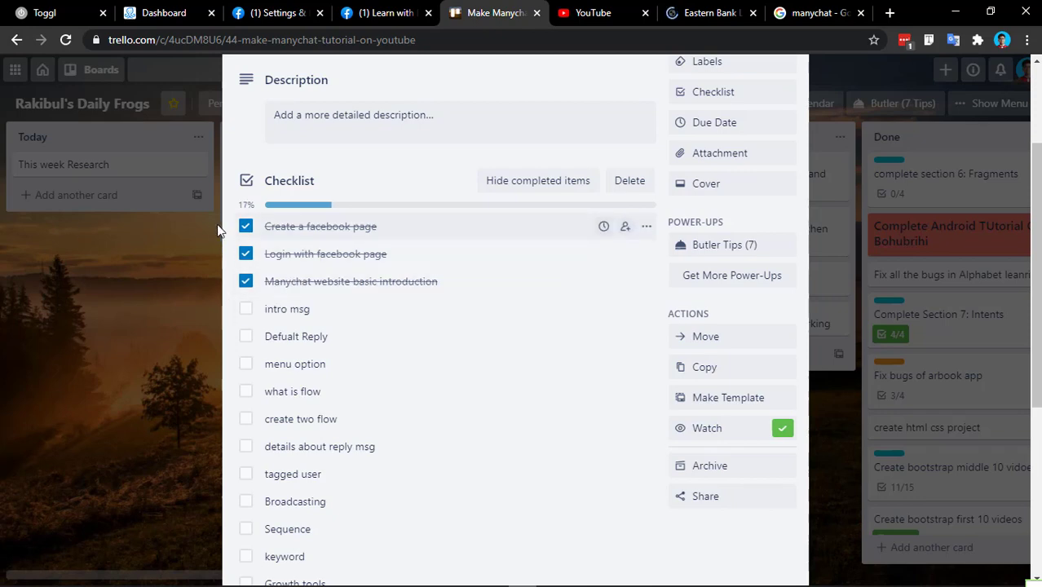
pyautogui.scroll(1, 482, 362)
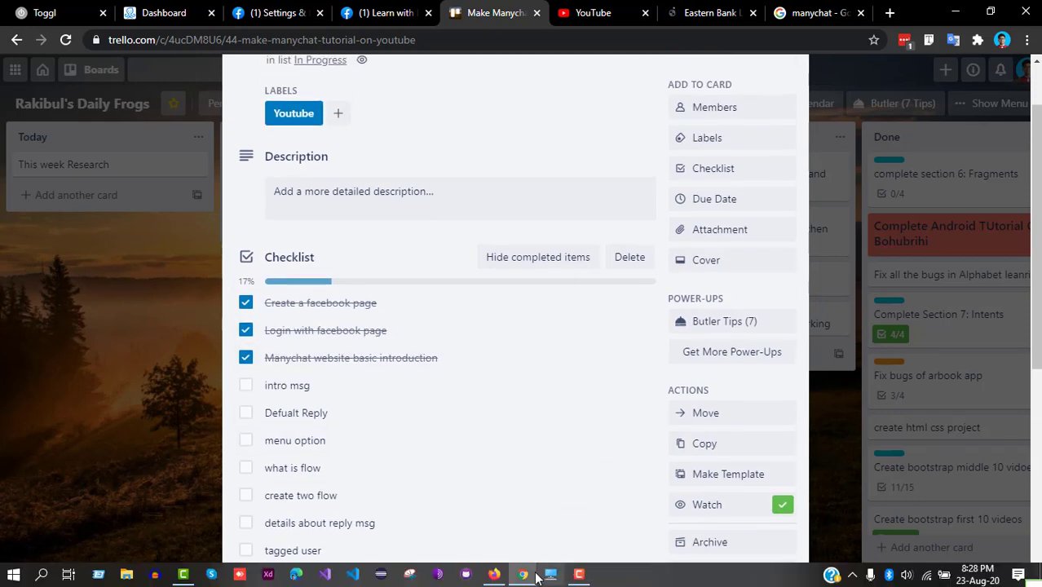
pyautogui.click(163, 12)
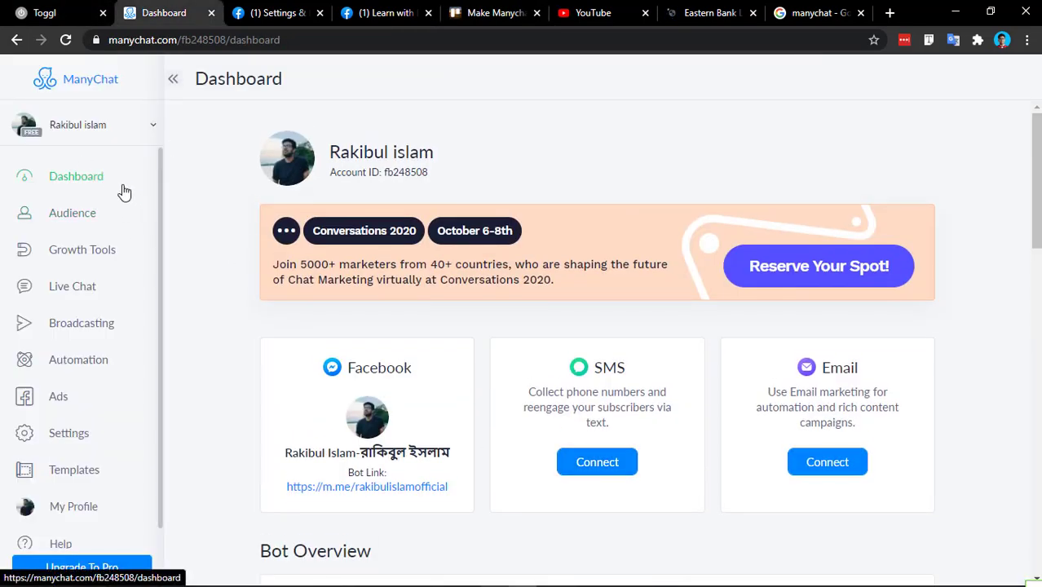
# Step: Start creating a new bot account from the account list, then switch to Facebook's Business Integrations
pyautogui.click(140, 132)
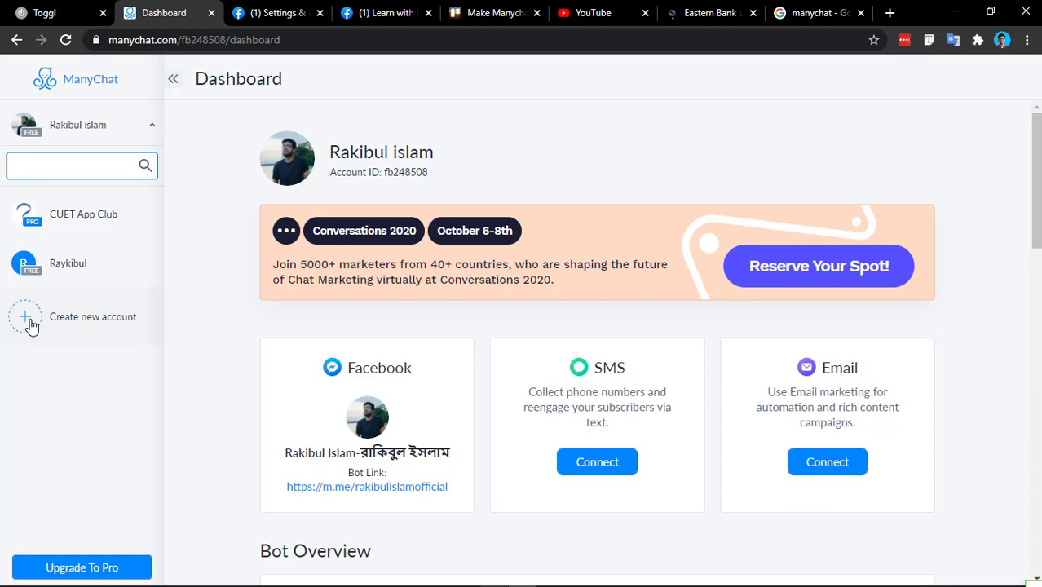
pyautogui.click(30, 325)
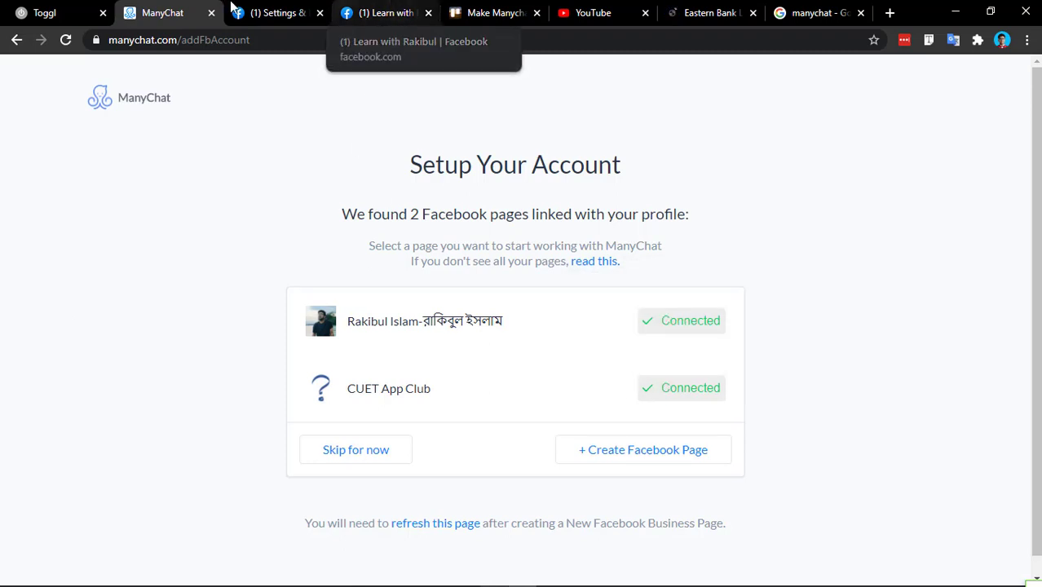
pyautogui.click(273, 13)
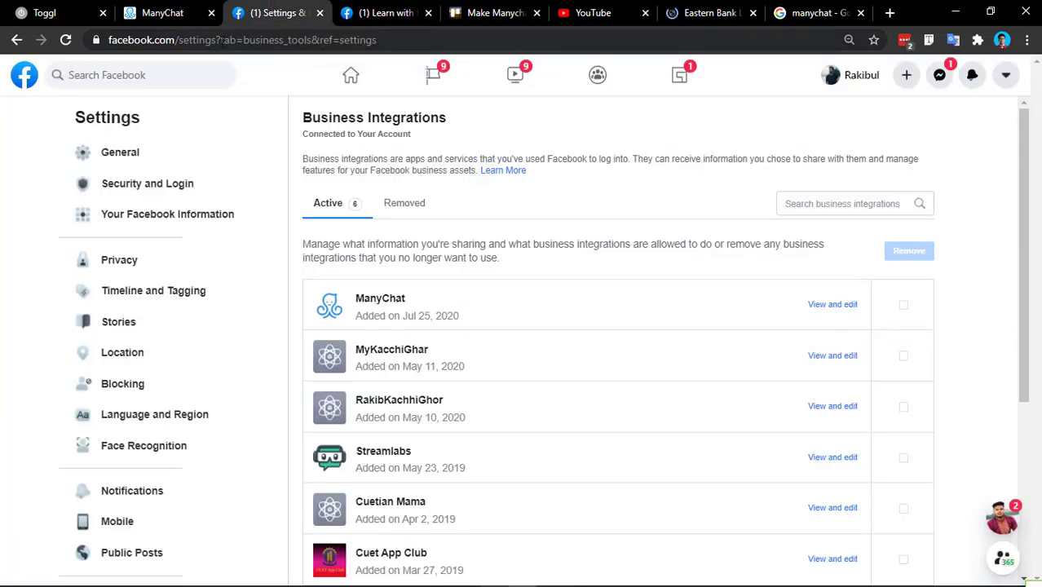
# Step: Check which pages the ManyChat integration can access on Facebook, then go back to ManyChat's setup page
pyautogui.scroll(-1, 181, 514)
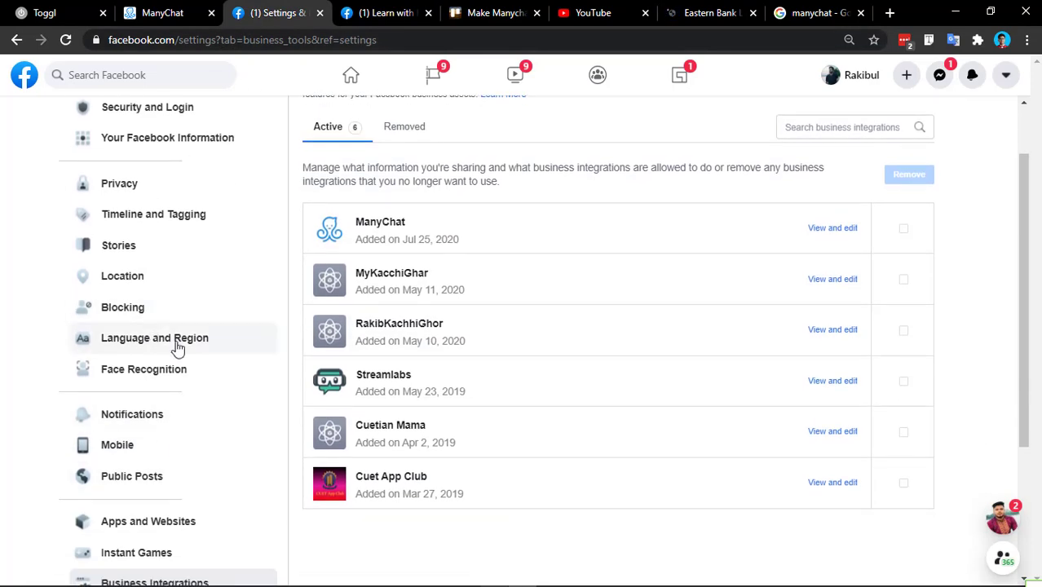
pyautogui.scroll(-1, 155, 539)
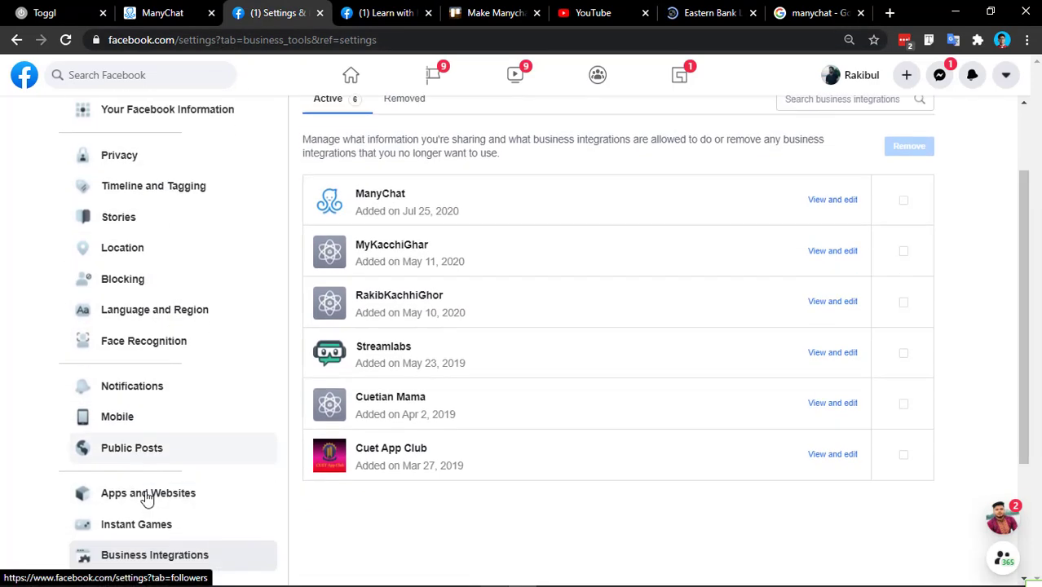
pyautogui.scroll(-2, 147, 457)
pyautogui.scroll(3, 457, 367)
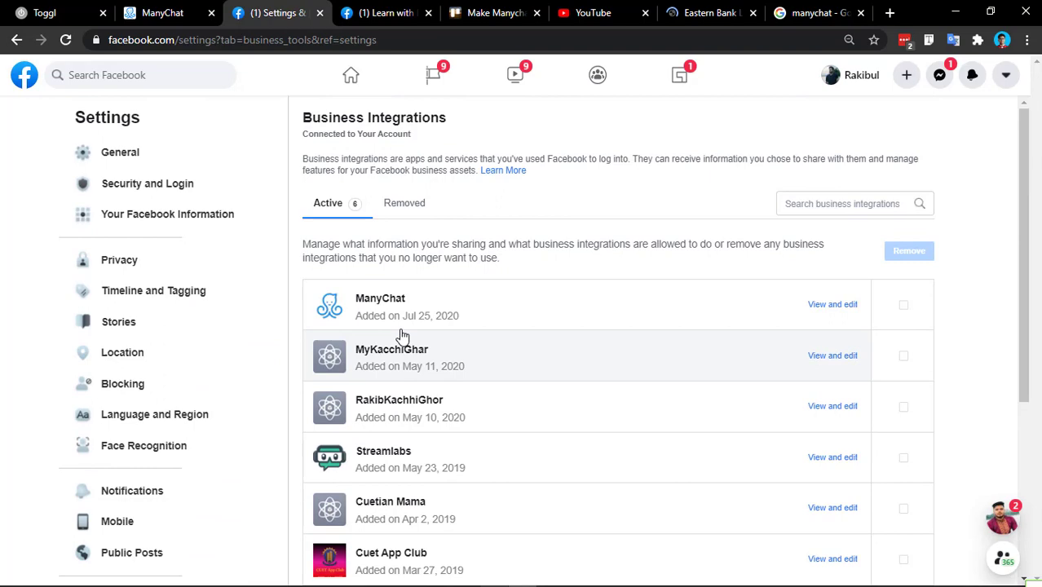
pyautogui.click(849, 305)
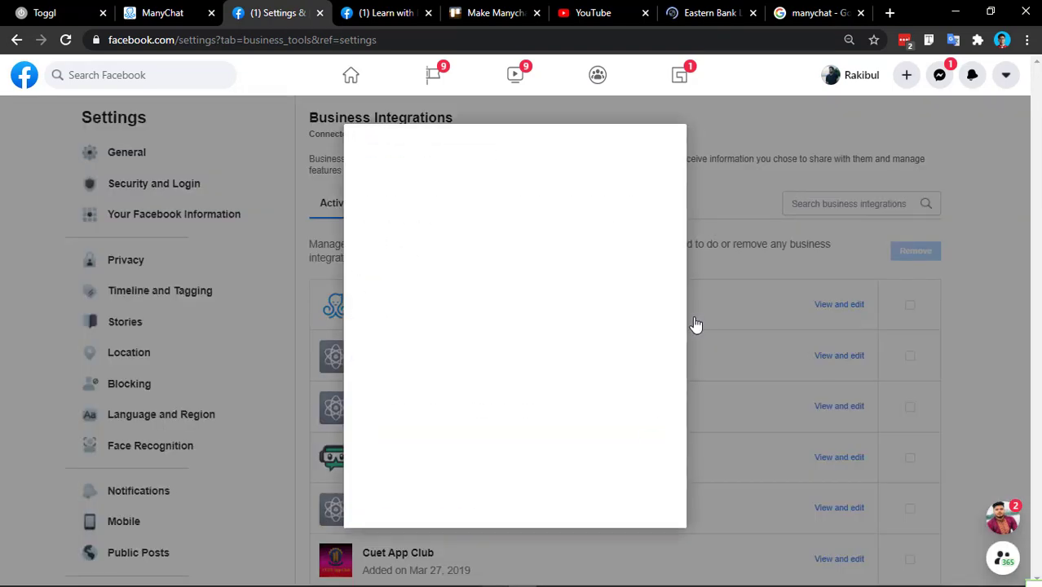
pyautogui.scroll(-6, 653, 322)
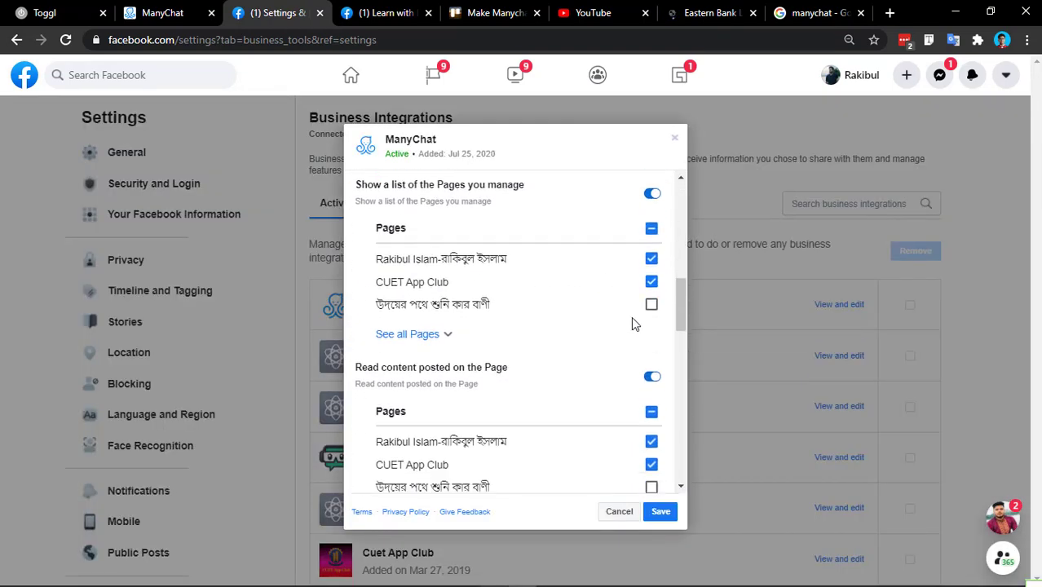
pyautogui.scroll(-1, 635, 324)
pyautogui.click(675, 139)
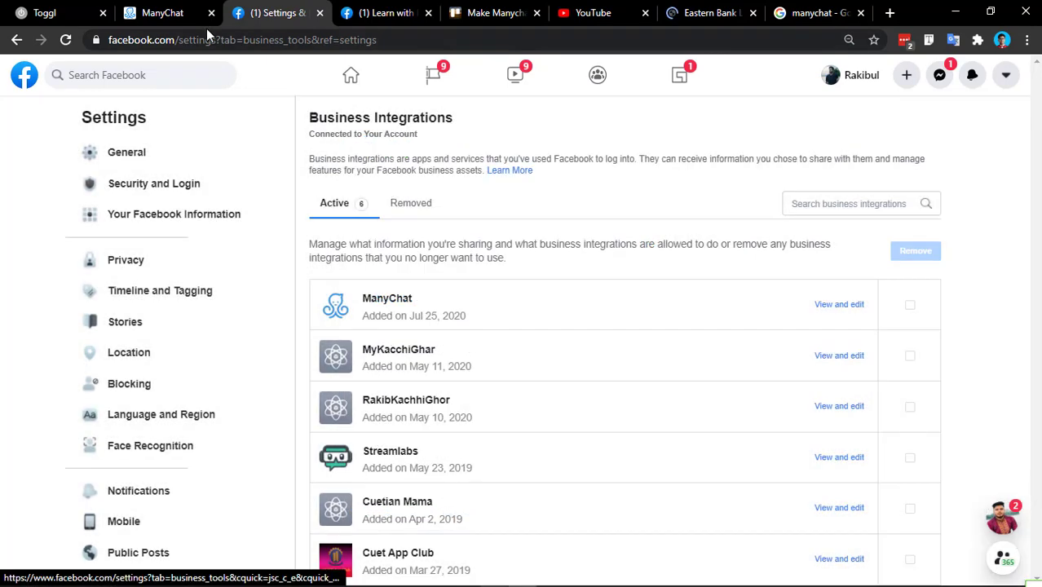
pyautogui.click(167, 13)
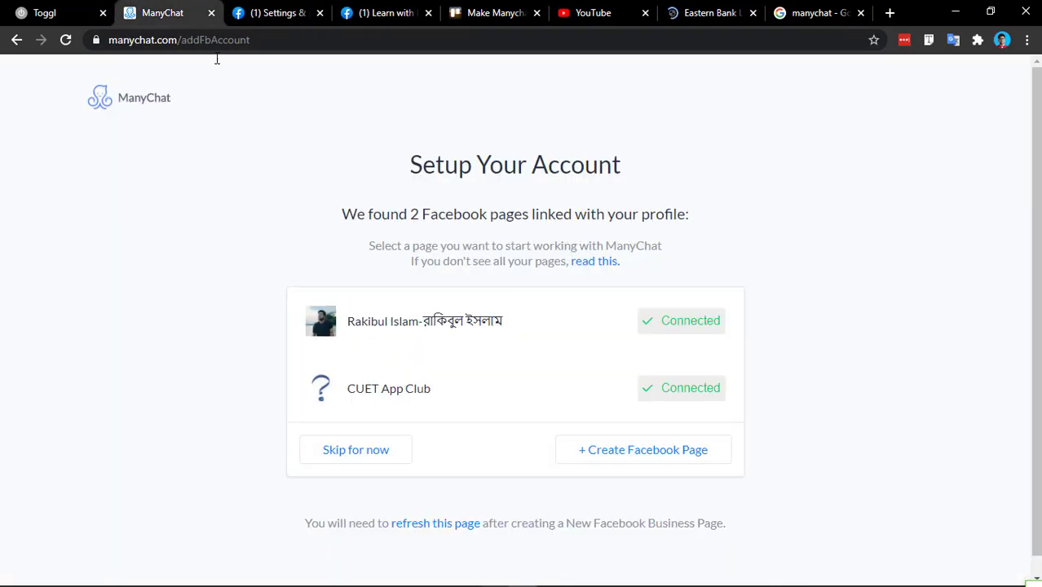
# Step: Return to the dashboard, view the empty Audience list with 0 contacts, then open Growth Tools
pyautogui.click(17, 41)
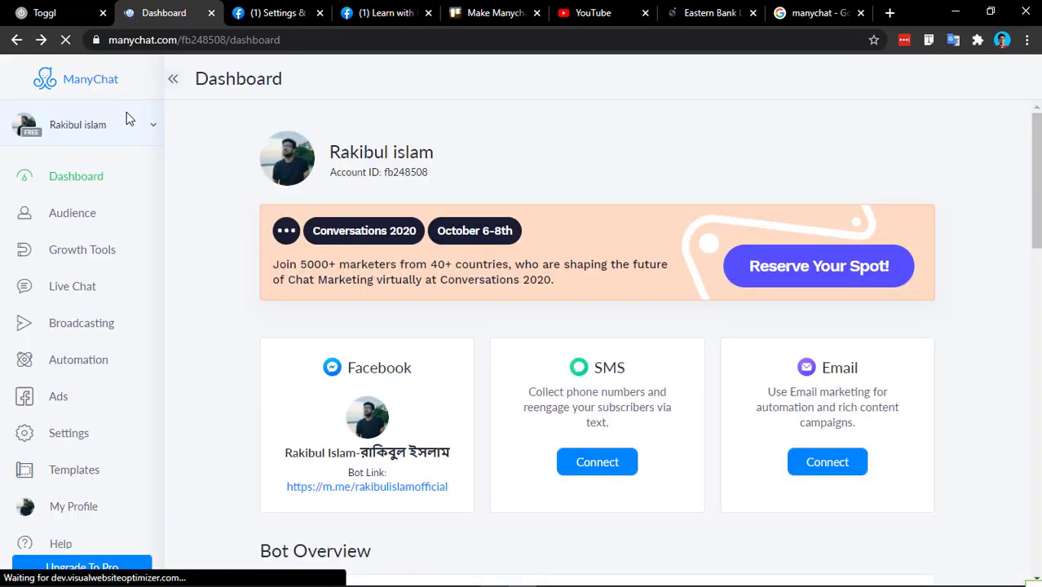
pyautogui.click(70, 219)
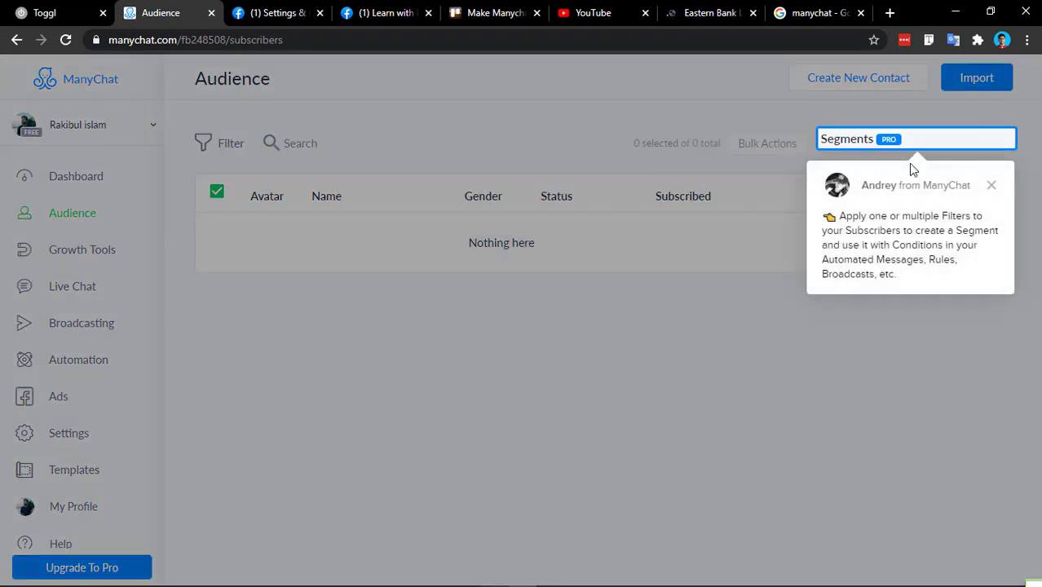
pyautogui.click(990, 187)
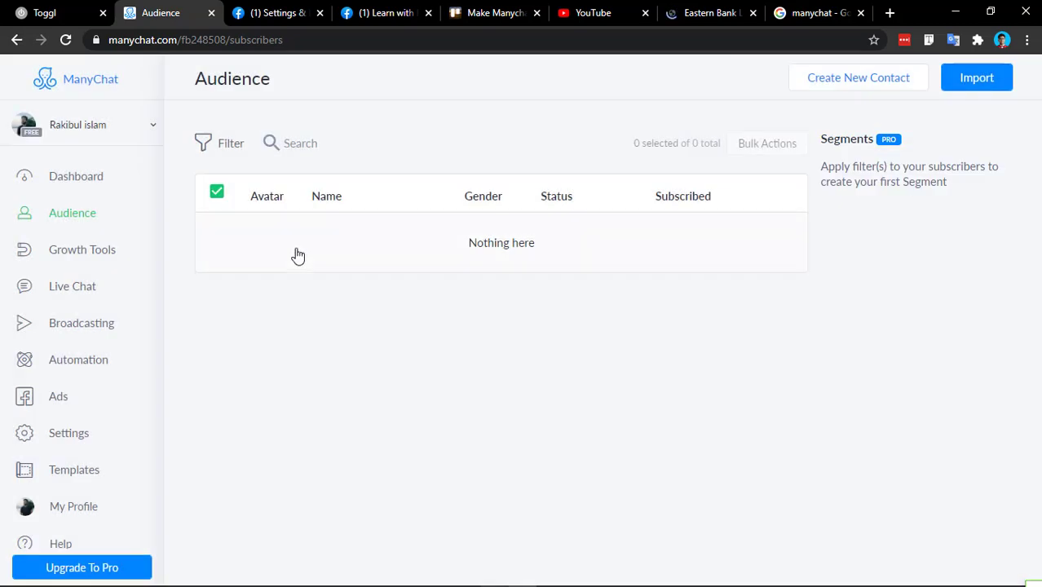
pyautogui.click(81, 255)
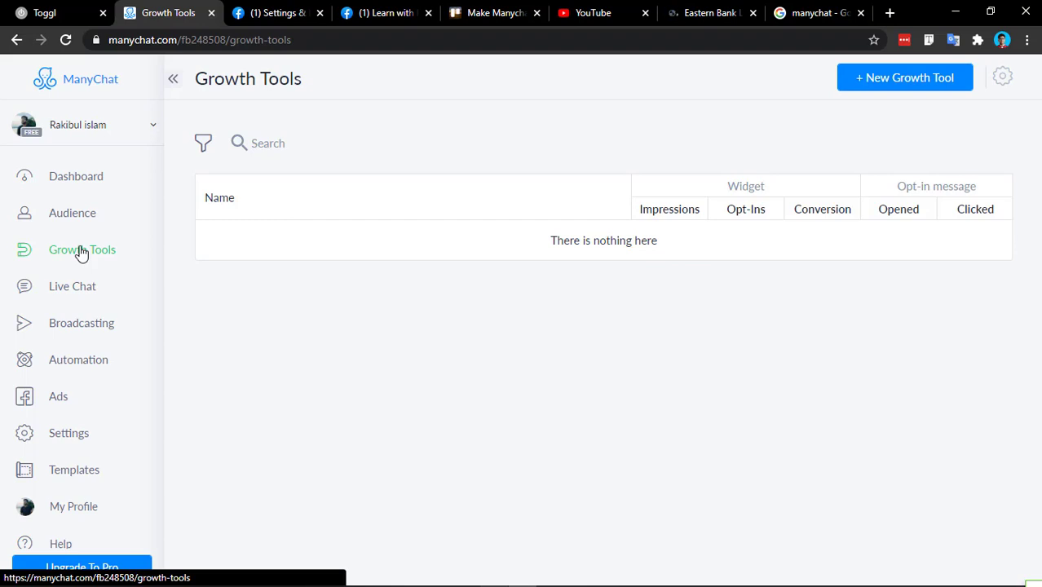
# Step: Browse the widget types for a new growth tool, then open the empty Live Chat page
pyautogui.click(912, 80)
pyautogui.scroll(-2, 492, 263)
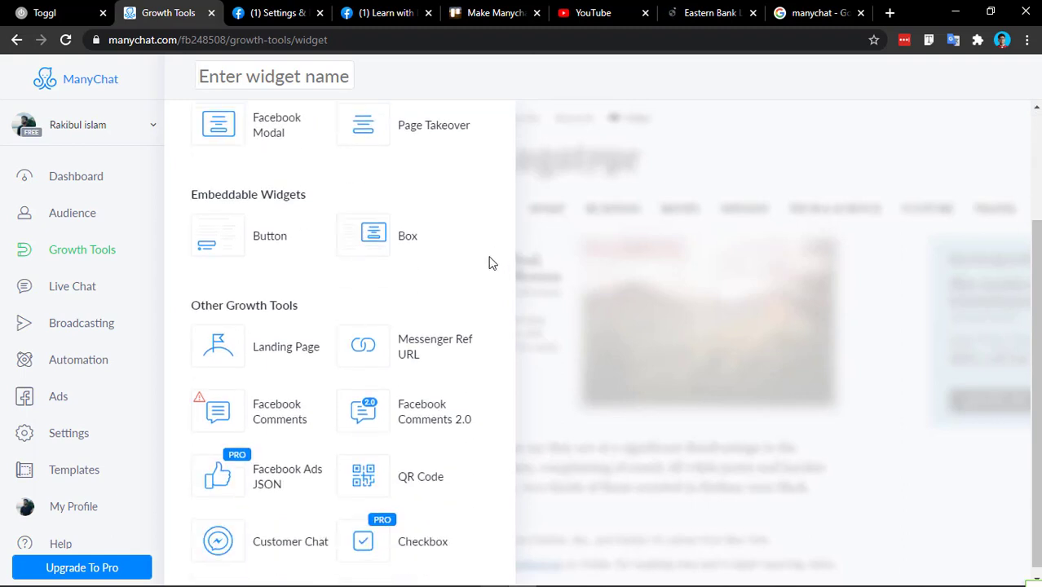
pyautogui.scroll(3, 449, 389)
pyautogui.scroll(-2, 451, 389)
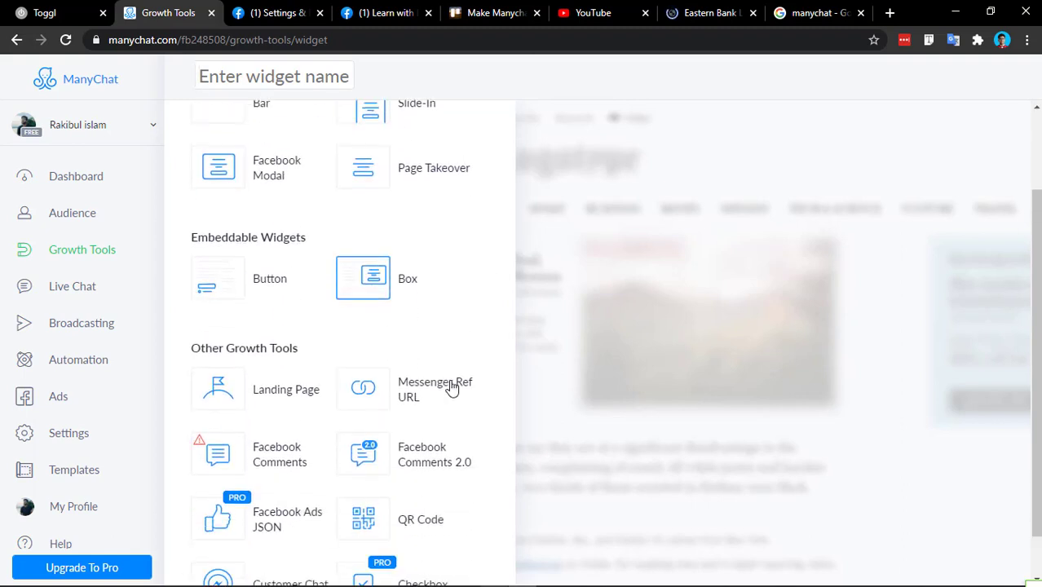
pyautogui.scroll(-1, 451, 388)
pyautogui.scroll(1, 298, 457)
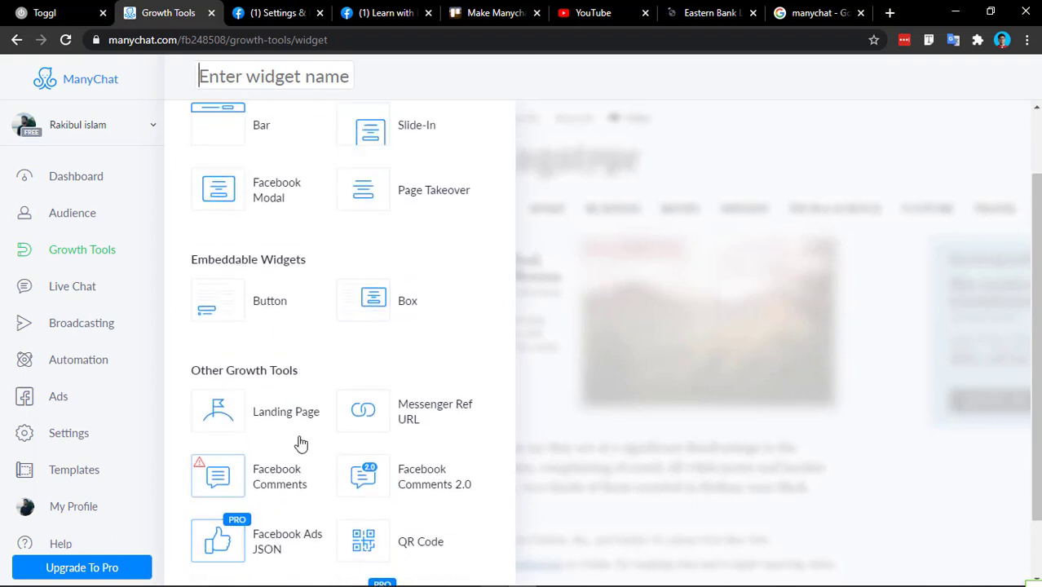
pyautogui.scroll(1, 298, 442)
pyautogui.scroll(-2, 299, 442)
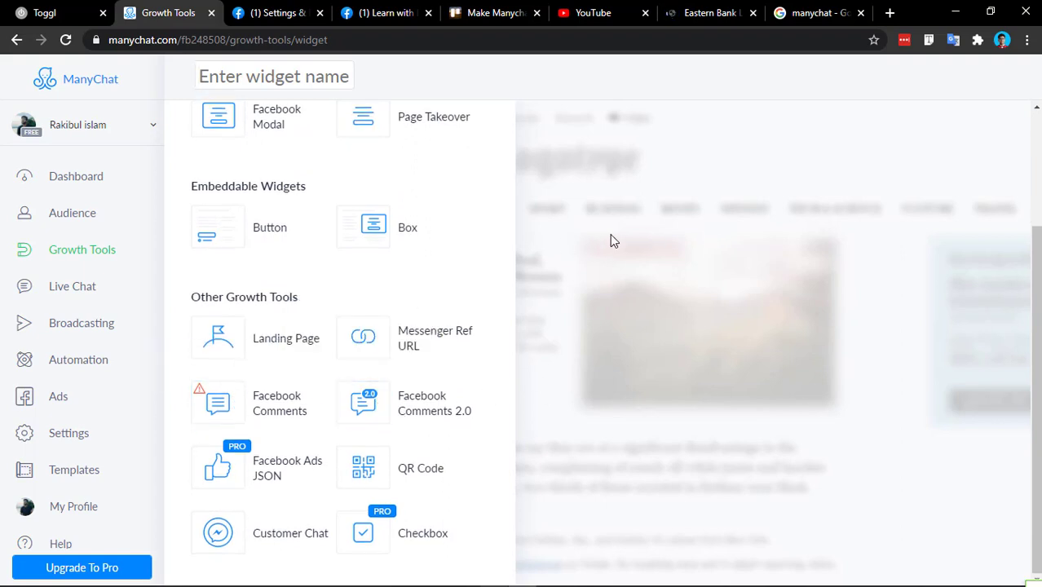
pyautogui.scroll(2, 472, 198)
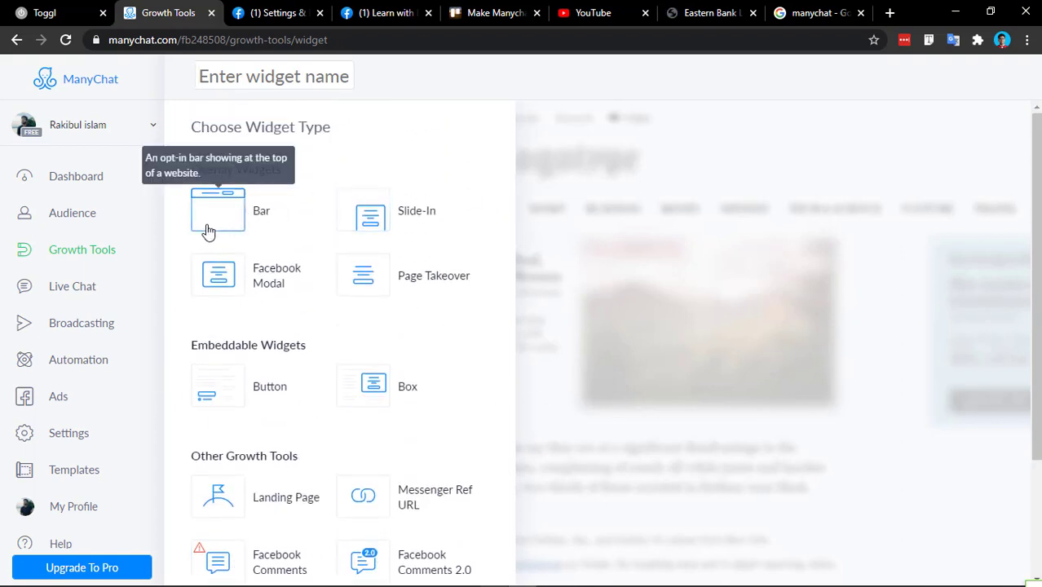
pyautogui.click(76, 298)
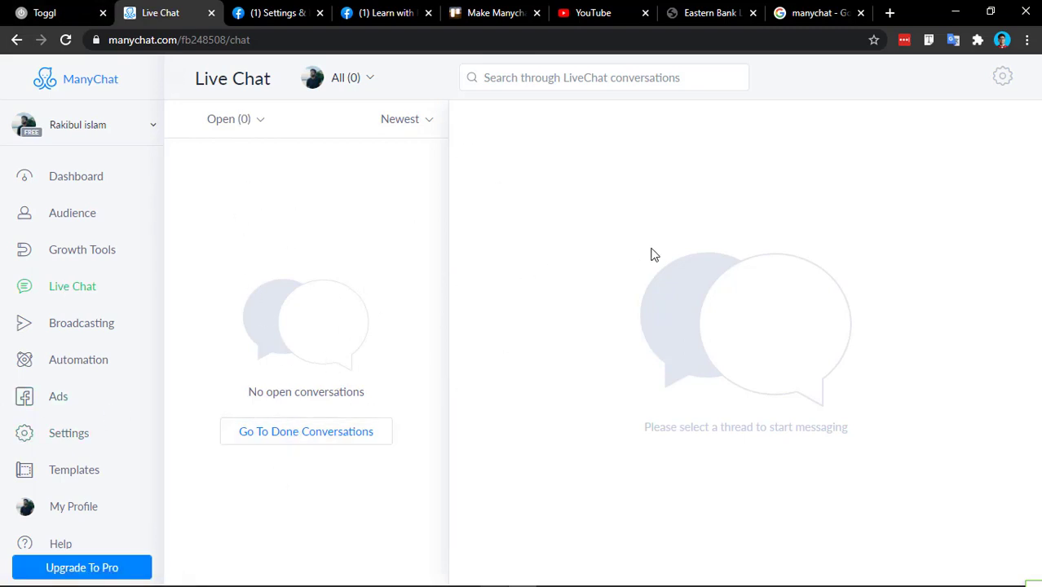
# Step: Open the Broadcasting section to see the empty broadcast history
pyautogui.click(64, 330)
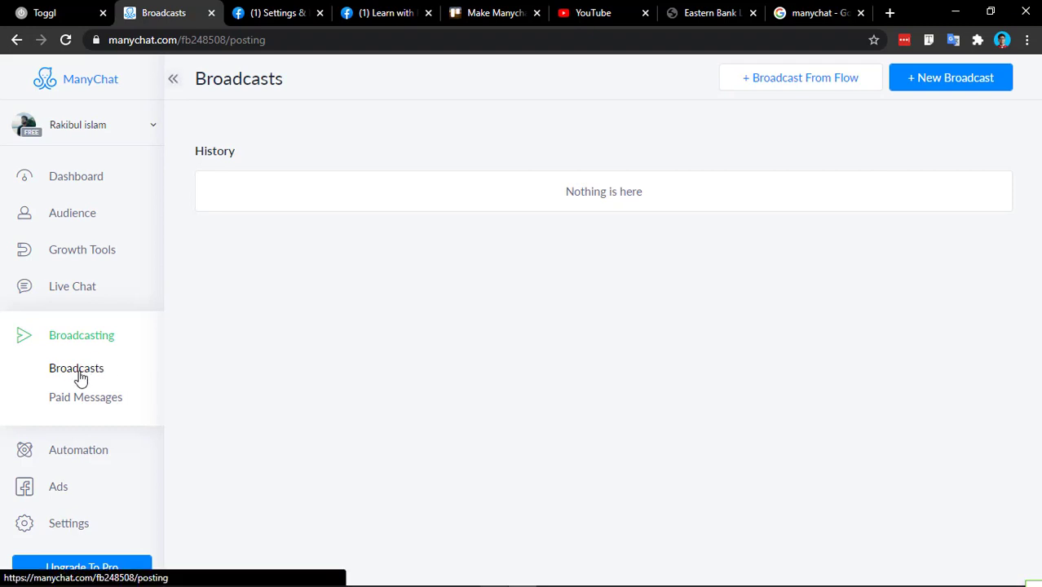
# Step: Start and cancel a new broadcast, then open Paid Messages, which requires a page Admin role
pyautogui.click(935, 84)
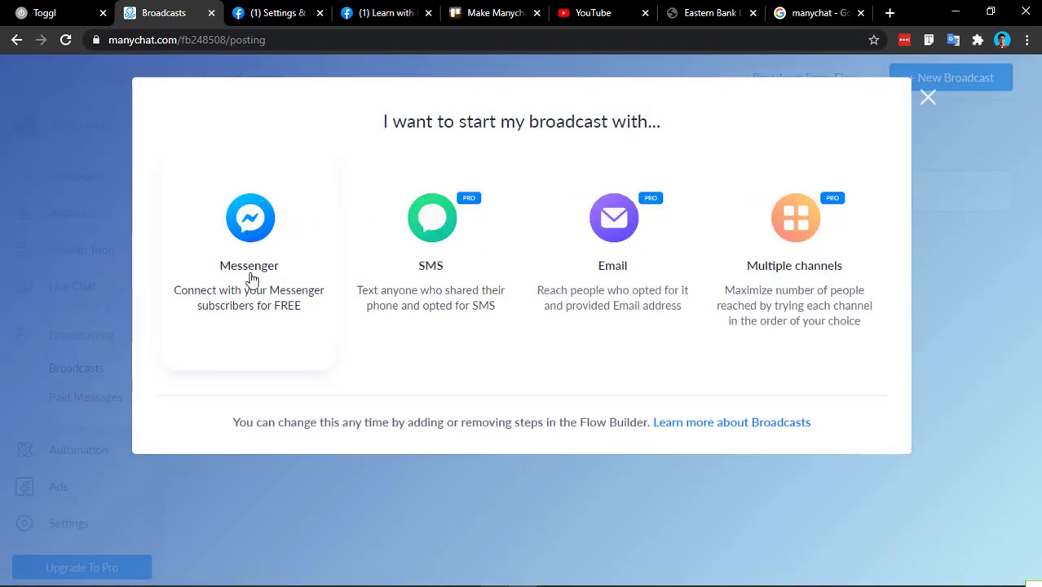
pyautogui.click(927, 98)
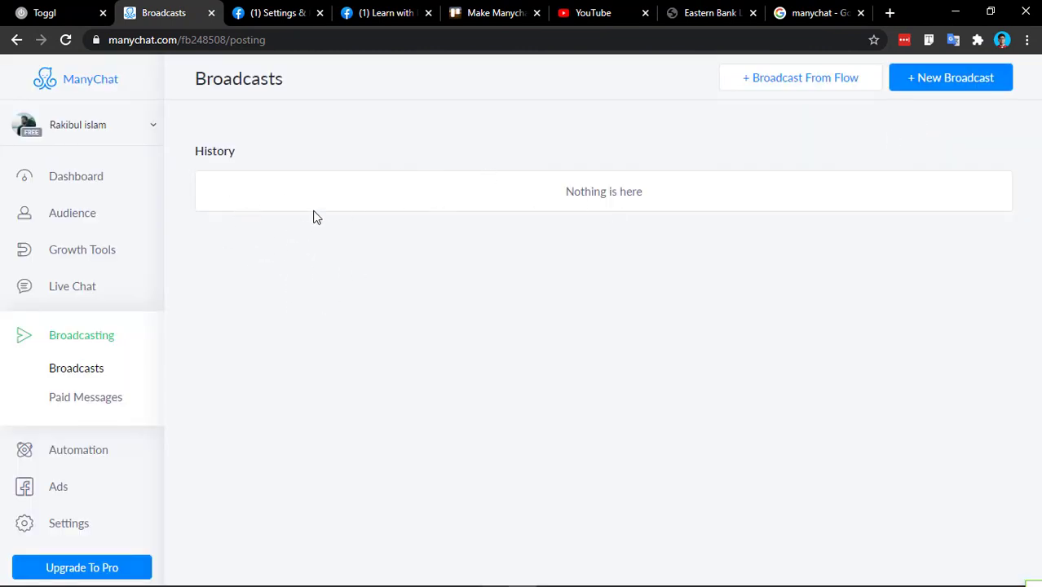
pyautogui.scroll(-2, 133, 460)
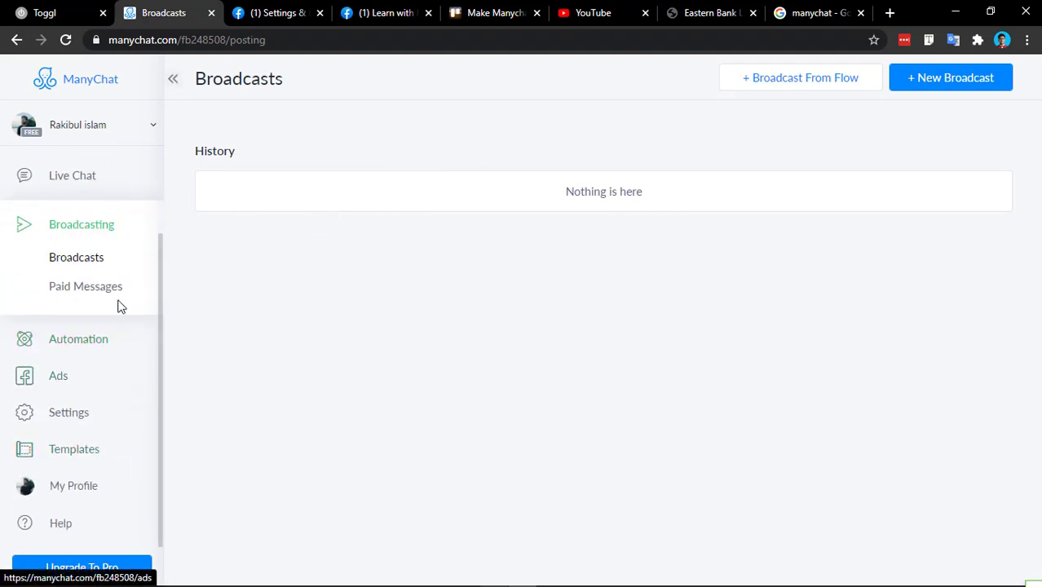
pyautogui.click(108, 292)
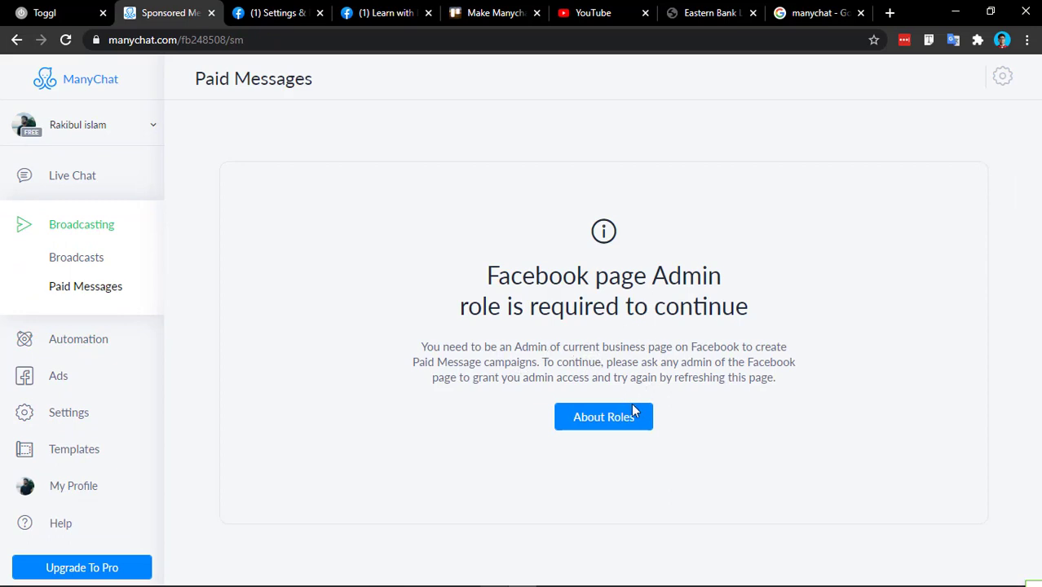
# Step: Open Automation to list the Unsubscribe, Subscribe, Default Reply and Welcome flows
pyautogui.click(70, 348)
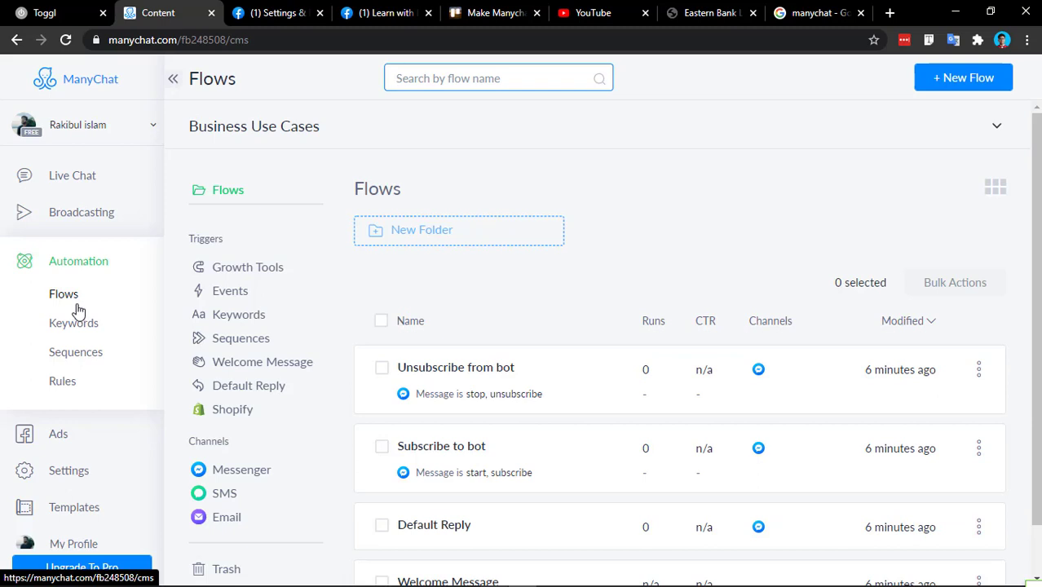
# Step: Review the subscribe and unsubscribe keyword rules, then open the empty Sequences page
pyautogui.click(68, 324)
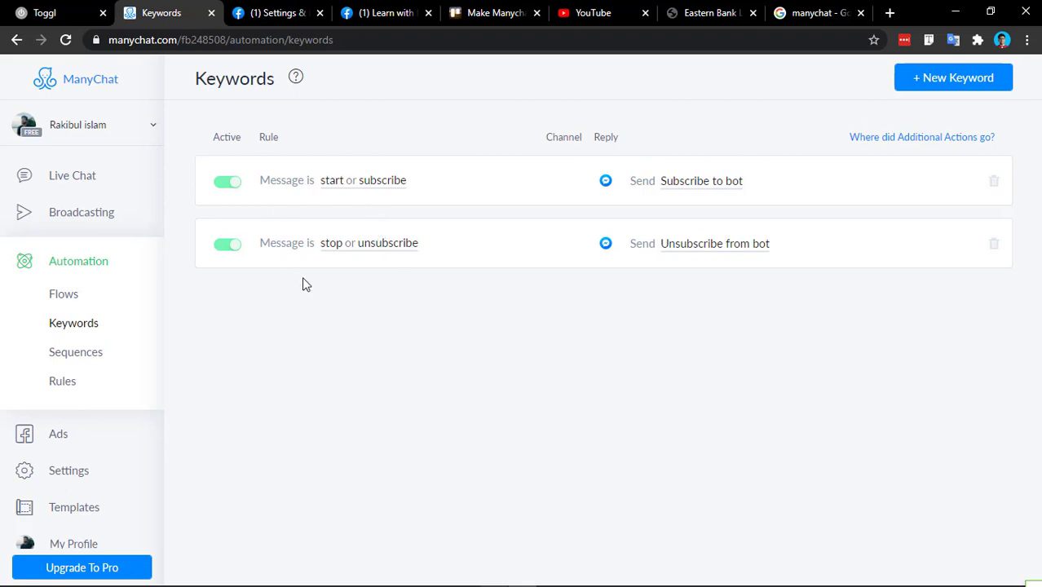
pyautogui.click(79, 361)
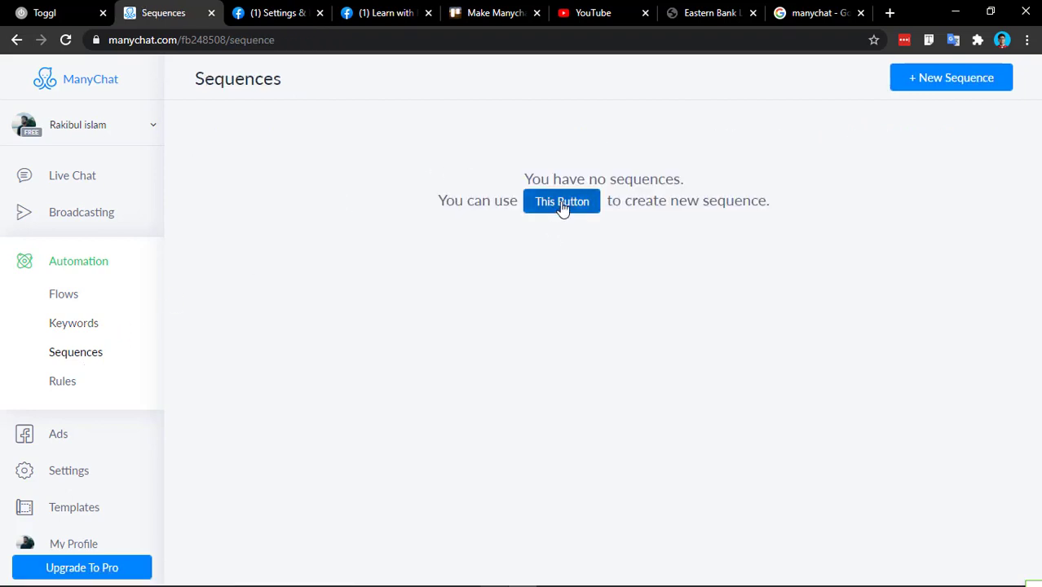
# Step: Create a sequence named firstSequence, then go to the Automation Rules page
pyautogui.click(562, 206)
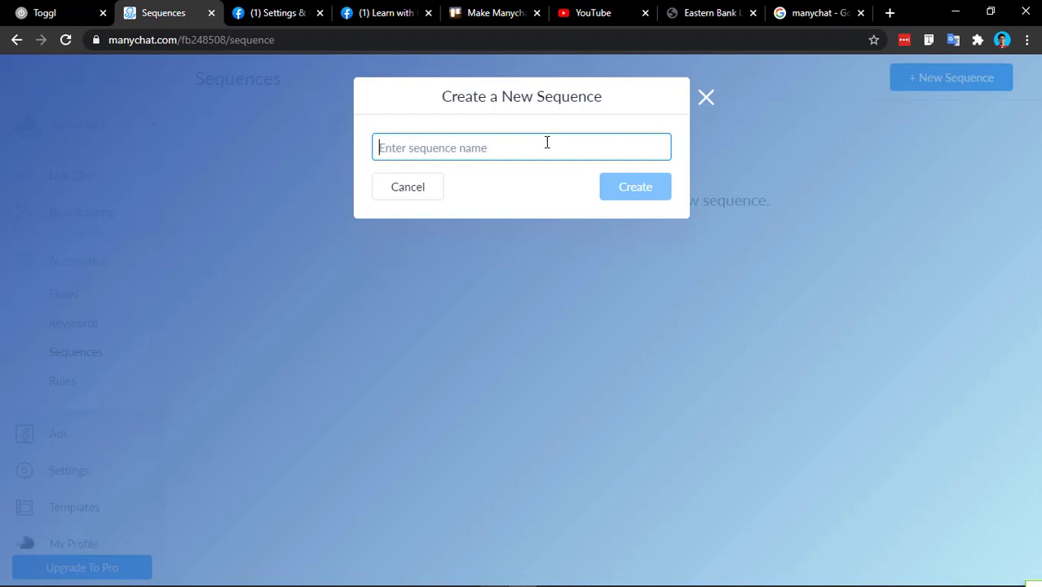
pyautogui.write('fis')
pyautogui.write('stS')
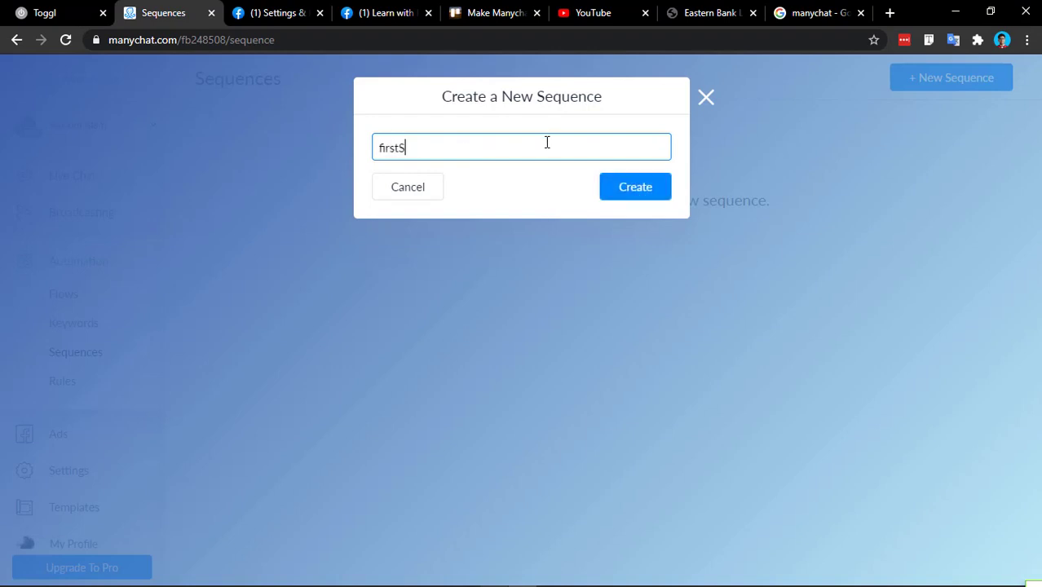
pyautogui.write('equence')
pyautogui.click(636, 194)
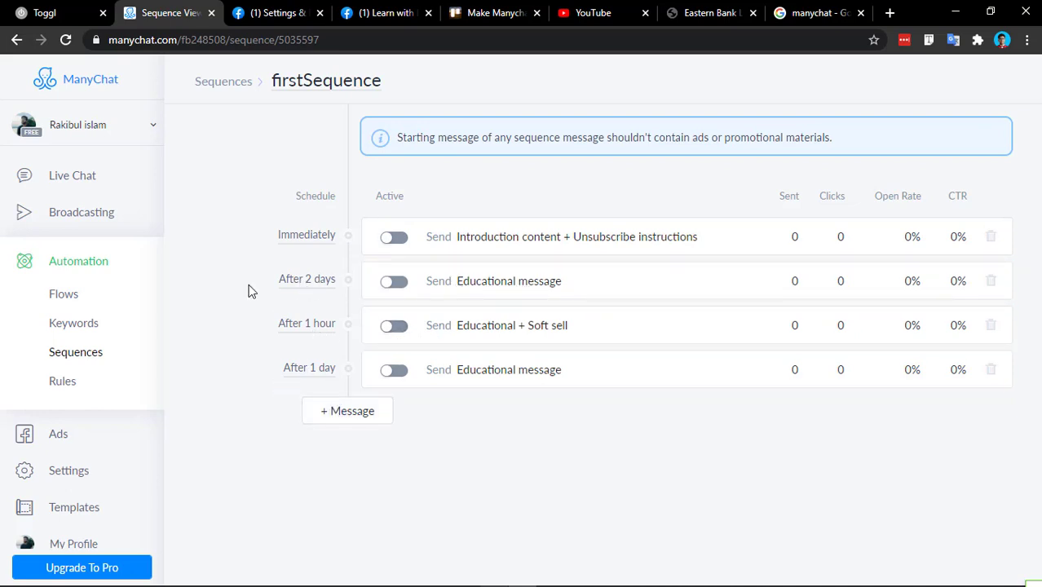
pyautogui.click(60, 389)
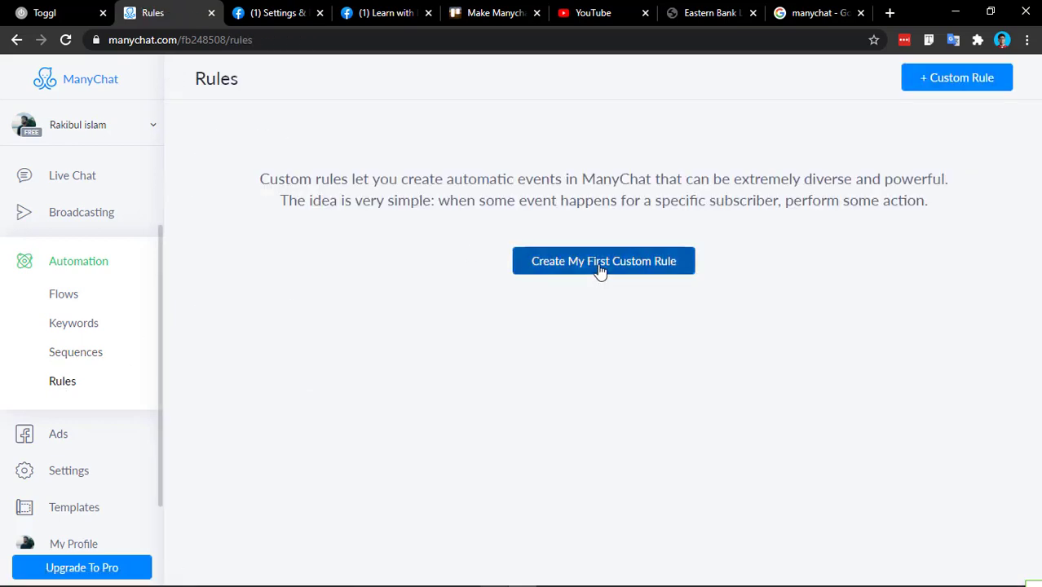
# Step: Create New Rule #1 and browse the trigger types without choosing one
pyautogui.click(600, 262)
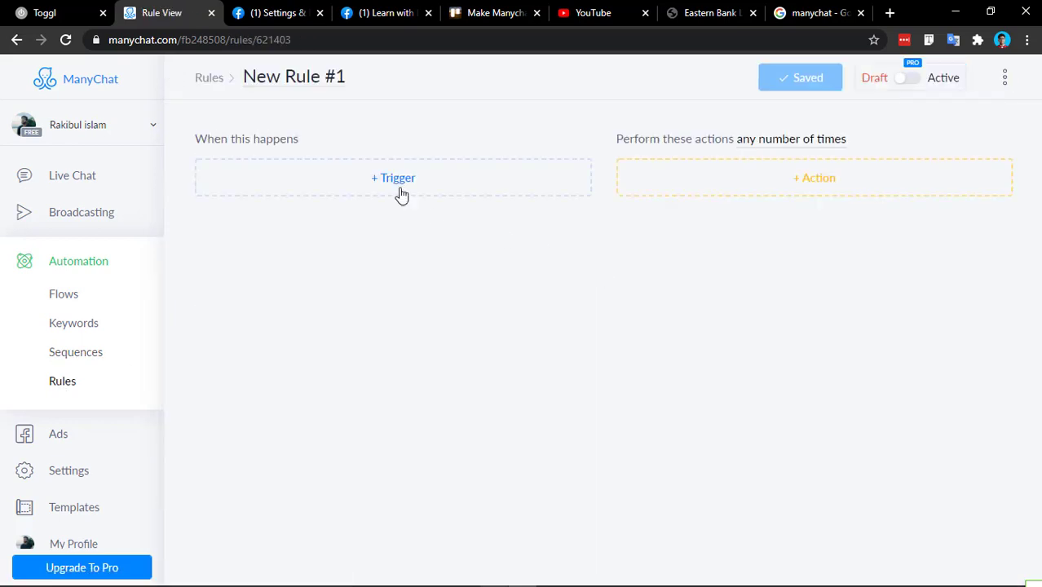
pyautogui.click(403, 183)
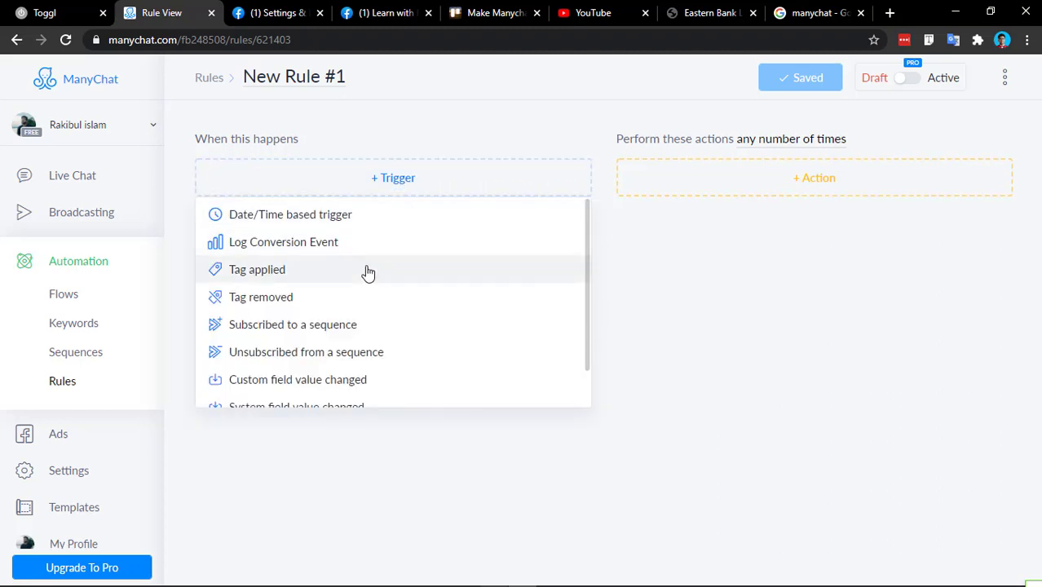
pyautogui.scroll(-1, 363, 273)
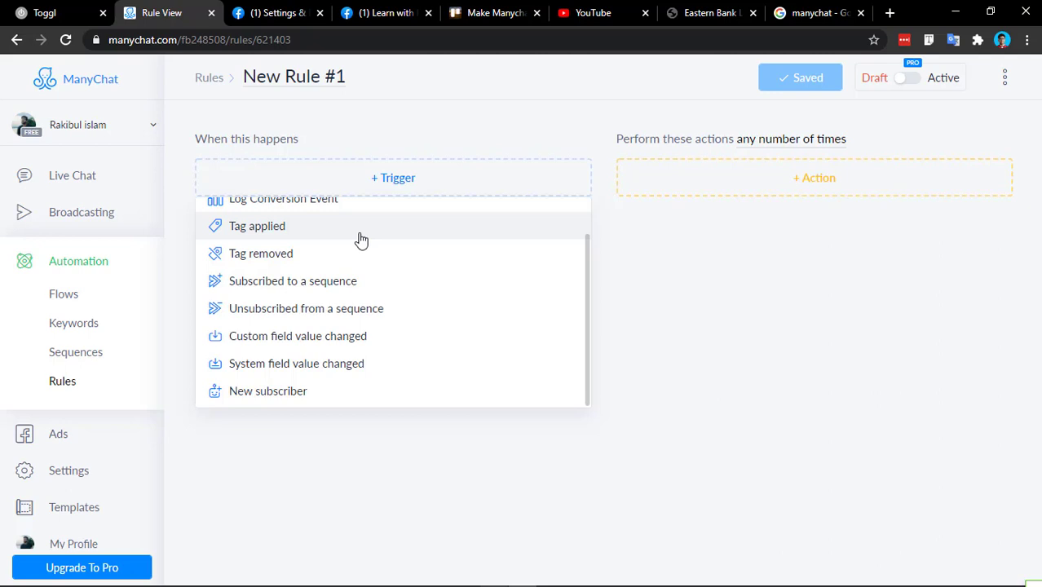
pyautogui.scroll(1, 295, 228)
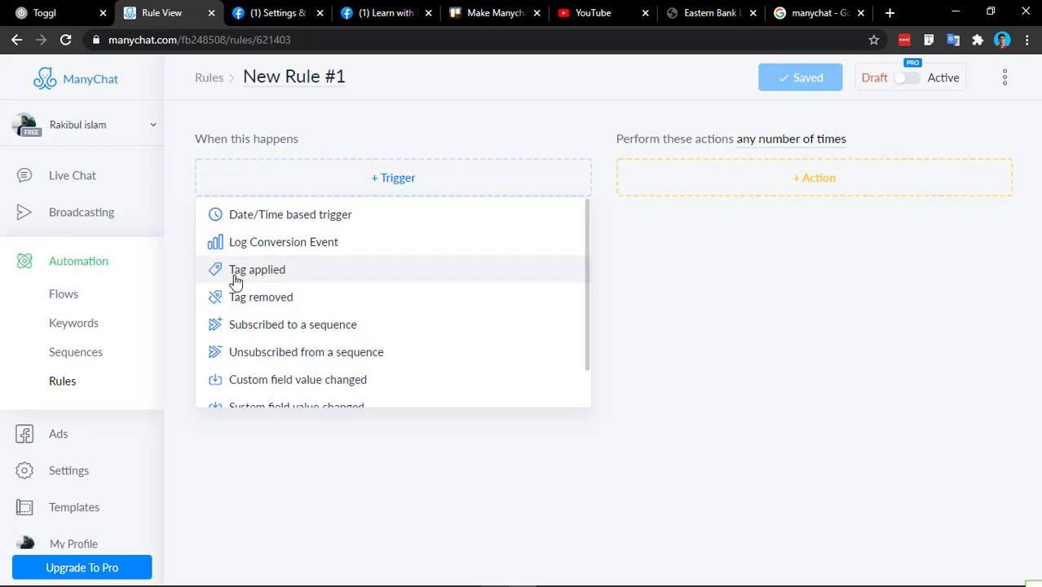
pyautogui.scroll(-1, 235, 281)
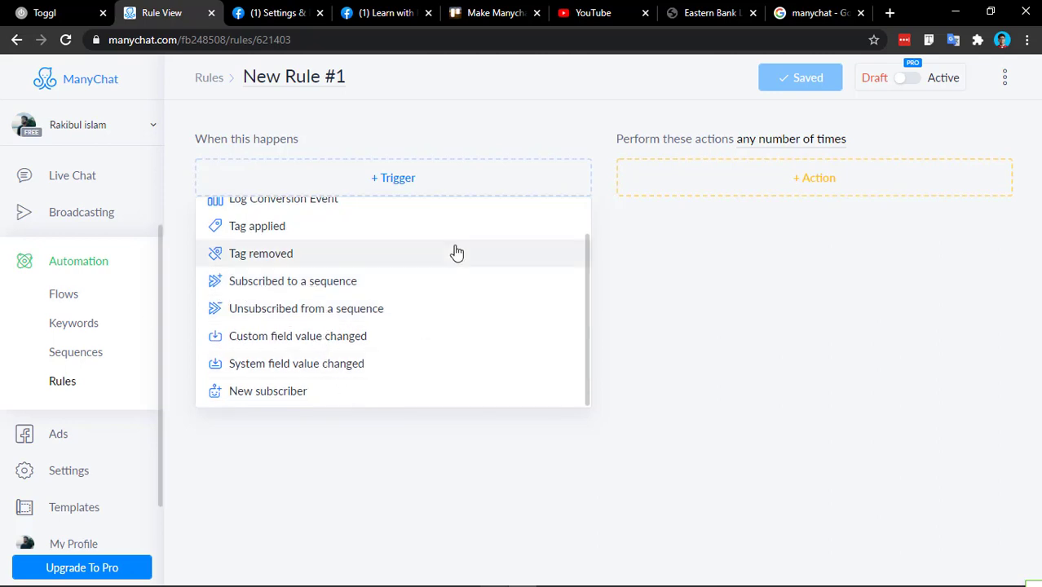
pyautogui.scroll(1, 456, 253)
pyautogui.scroll(-1, 322, 371)
pyautogui.scroll(1, 325, 368)
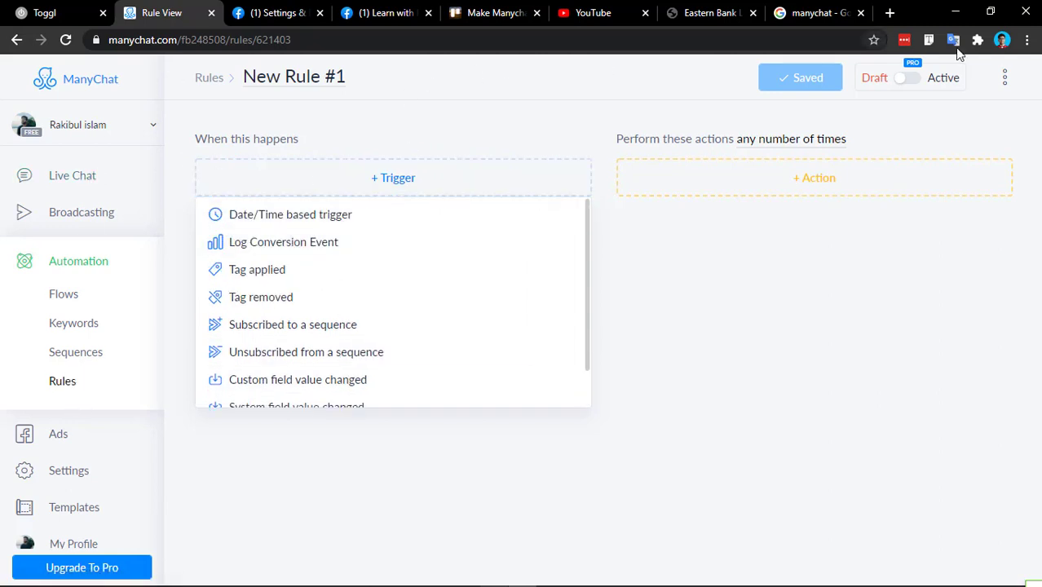
pyautogui.scroll(-1, 412, 401)
pyautogui.click(335, 473)
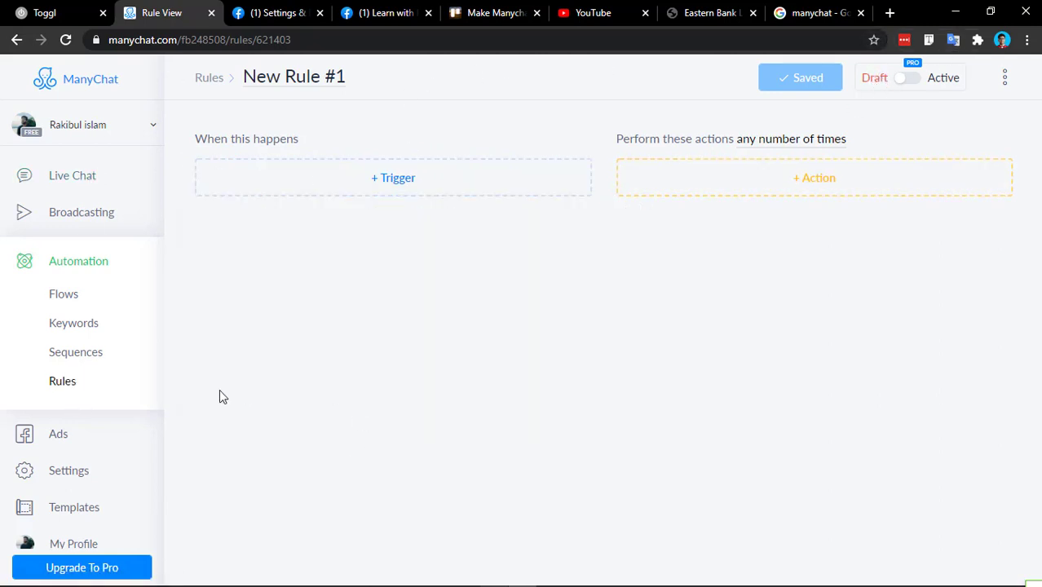
pyautogui.scroll(-1, 72, 429)
# Step: Go through the Ads page to the bot's Settings page
pyautogui.click(72, 379)
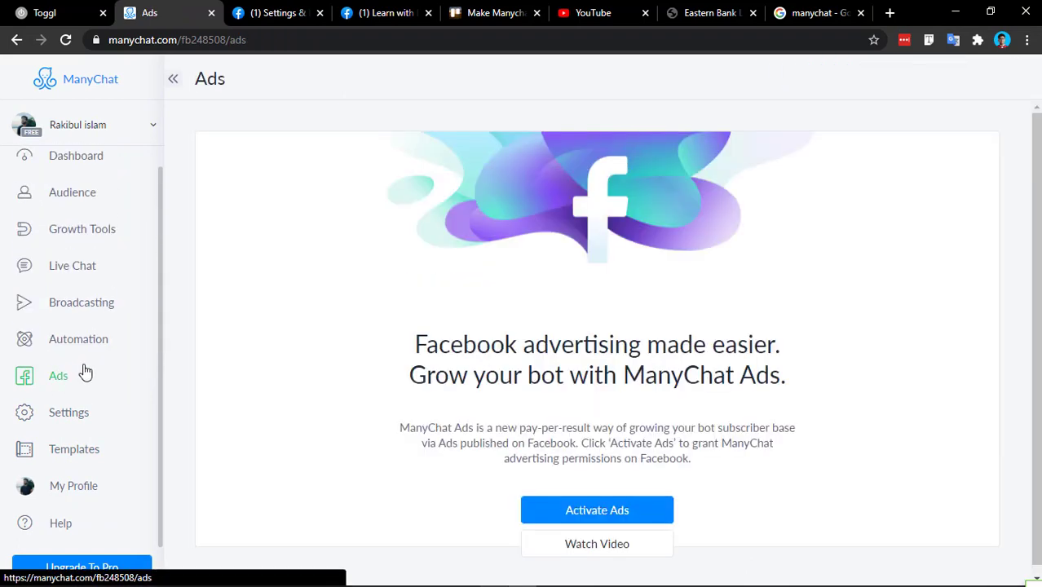
pyautogui.click(74, 425)
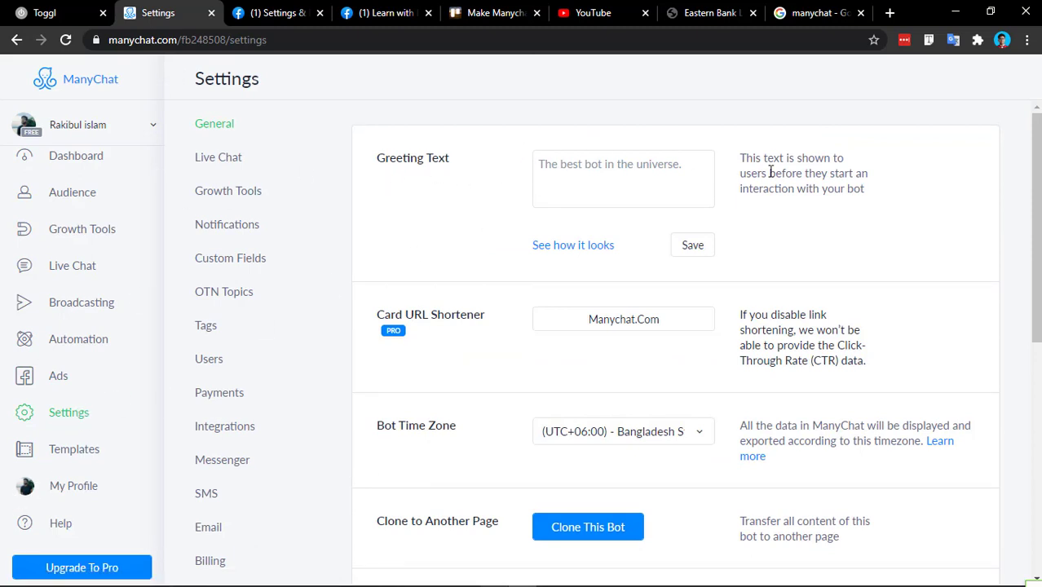
pyautogui.scroll(-3, 259, 335)
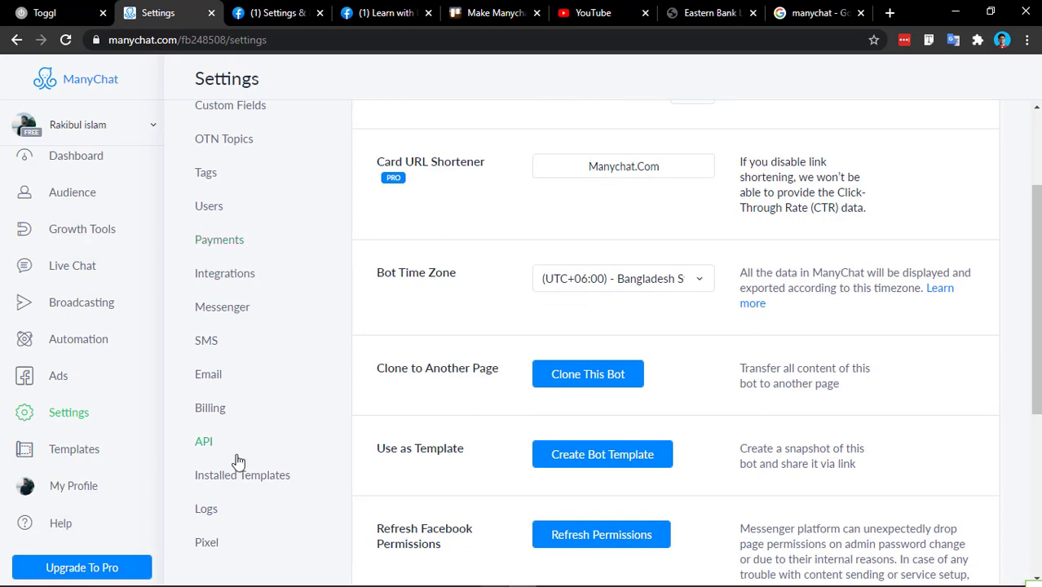
pyautogui.scroll(3, 238, 462)
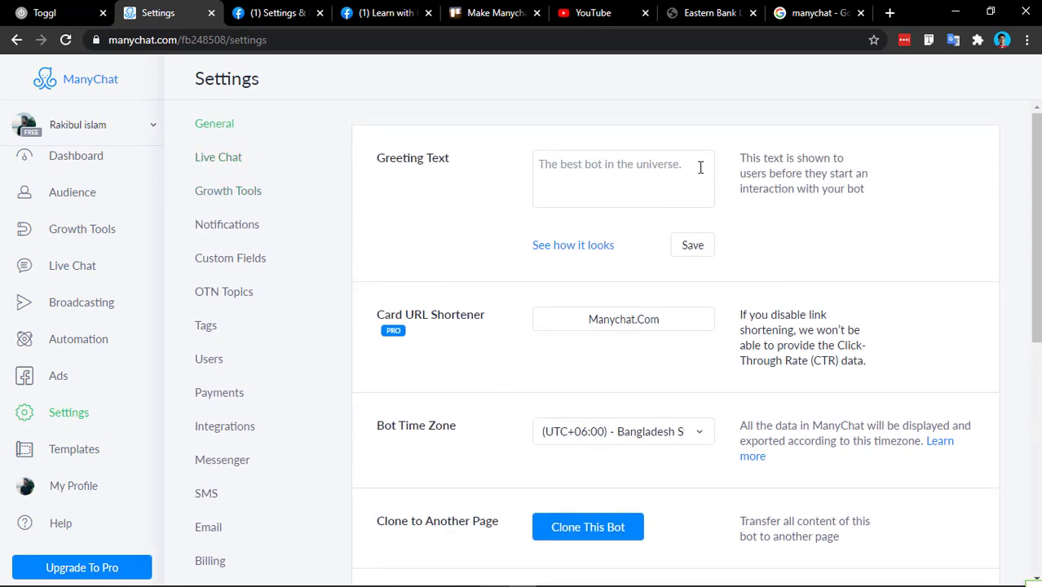
pyautogui.scroll(-2, 415, 354)
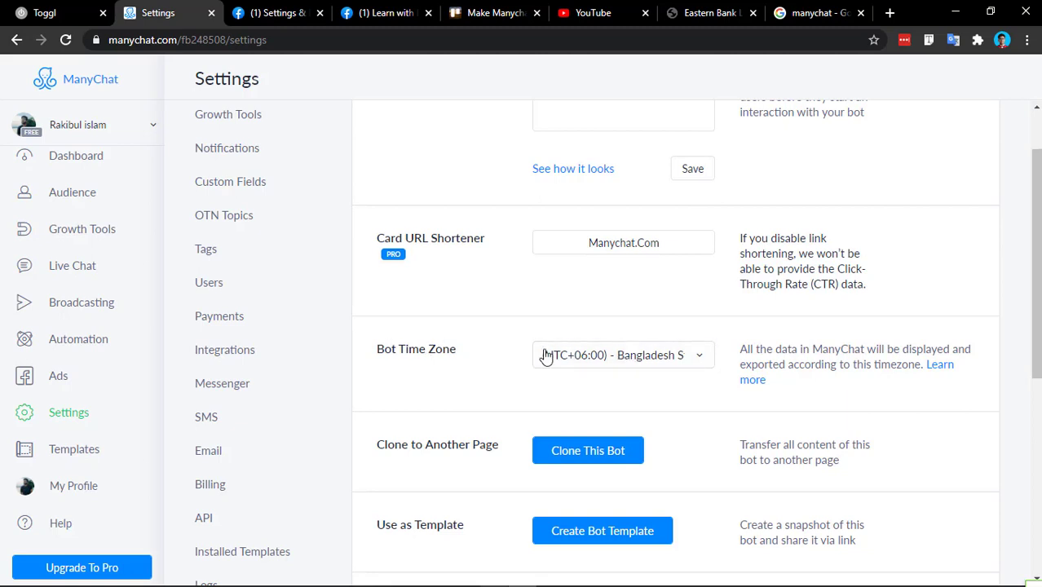
# Step: Check the Bot Time Zone list, leaving it on UTC+06:00 Bangladesh
pyautogui.click(691, 357)
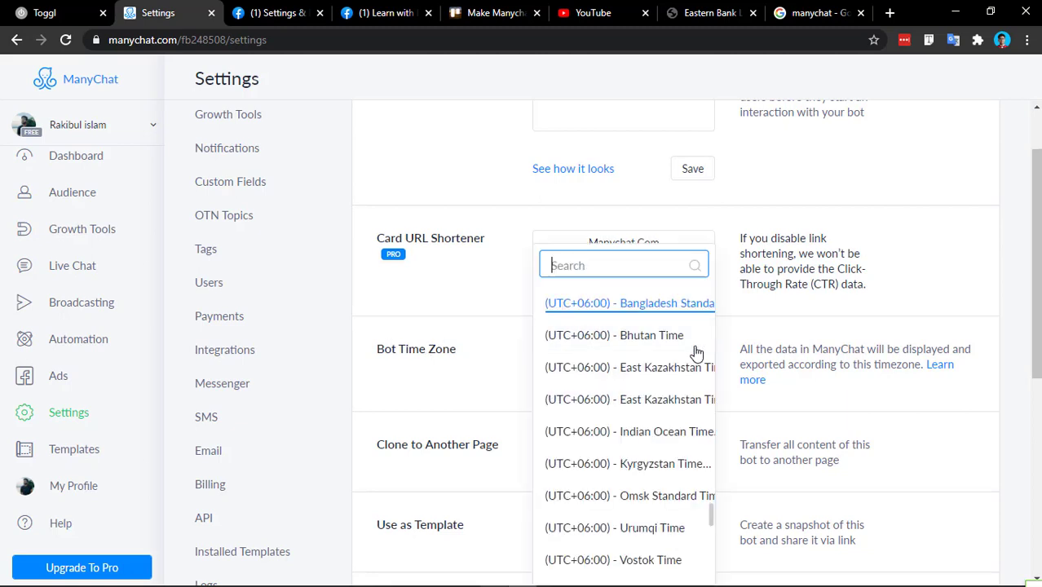
pyautogui.click(830, 336)
pyautogui.scroll(-2, 426, 433)
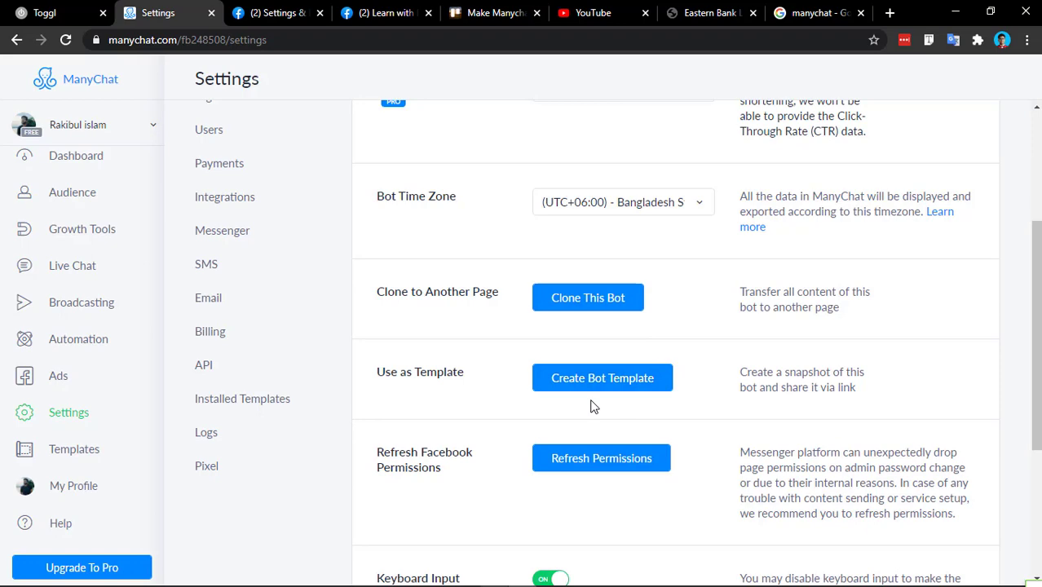
pyautogui.scroll(-2, 450, 480)
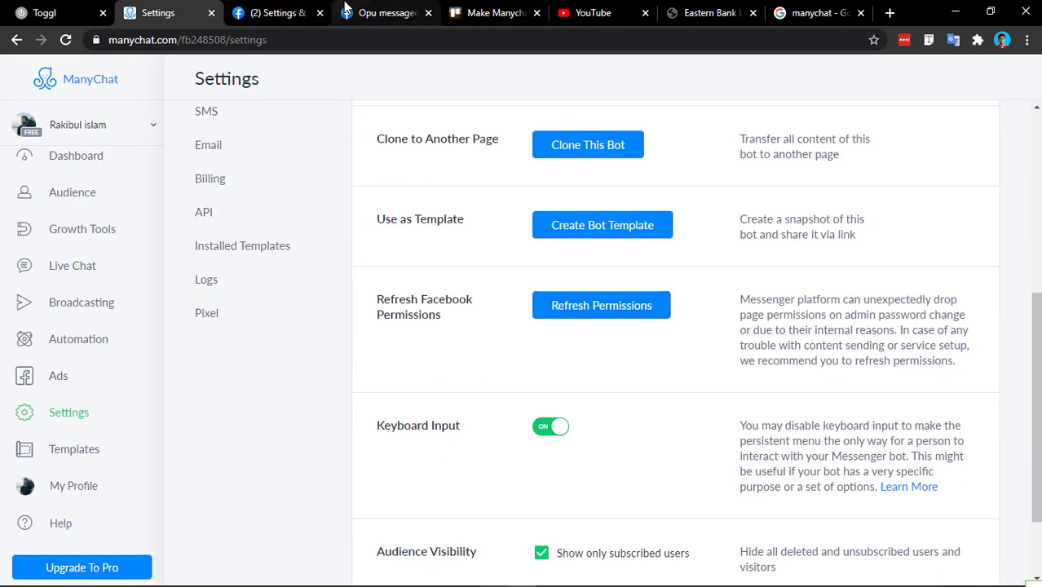
# Step: Check Facebook Business Integrations for ManyChat, close the Messenger chat, and return to ManyChat
pyautogui.click(383, 12)
pyautogui.click(284, 7)
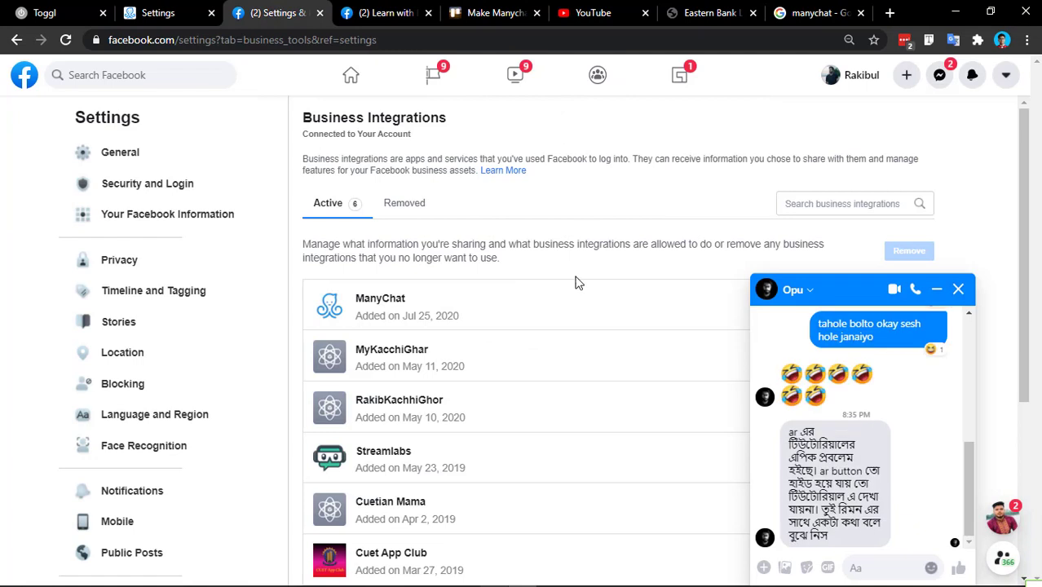
pyautogui.click(959, 290)
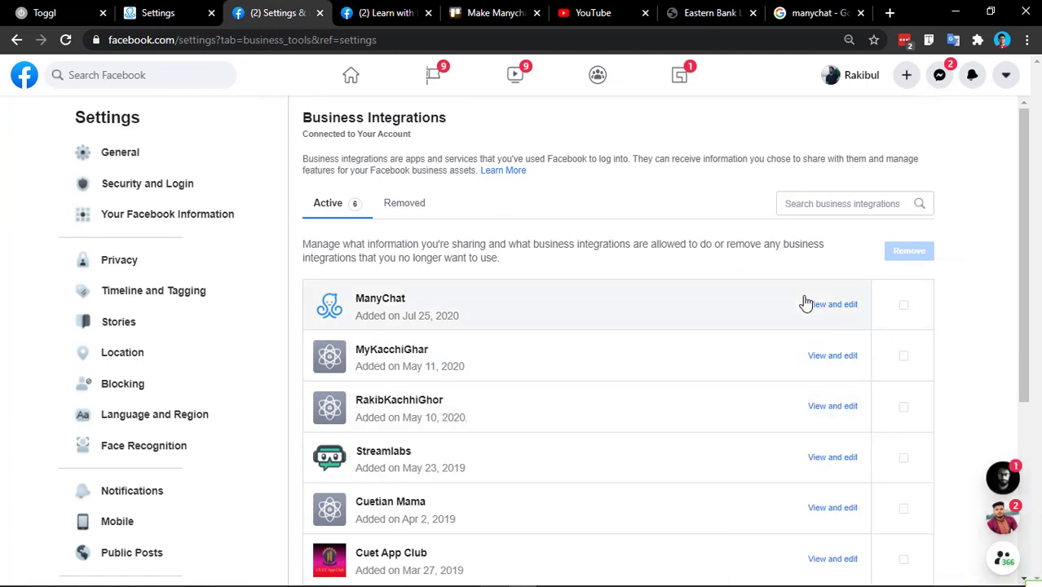
pyautogui.click(175, 11)
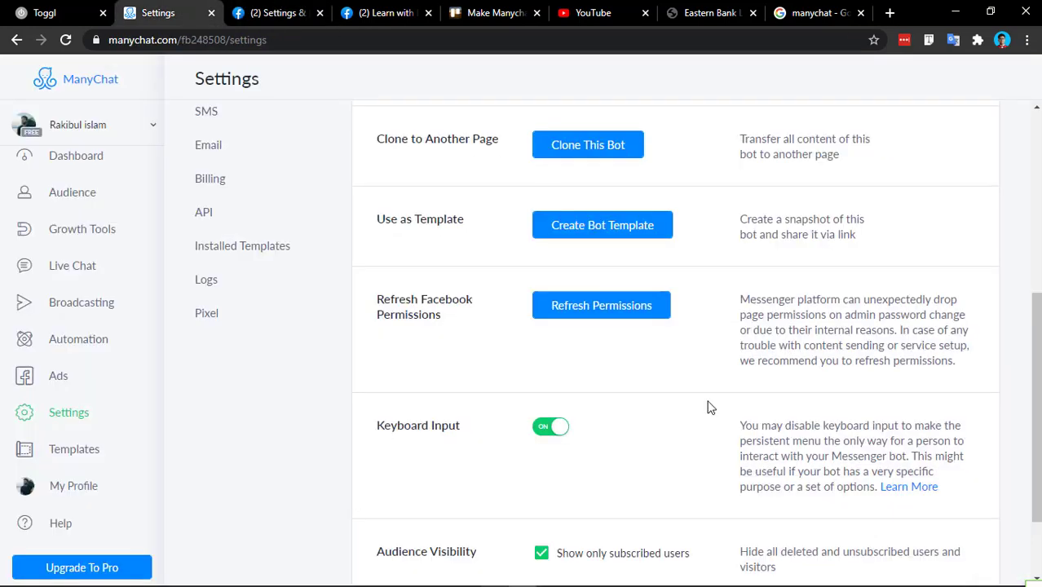
# Step: Refresh the bot's Facebook page permissions and dismiss the connection-reloaded notice
pyautogui.click(591, 314)
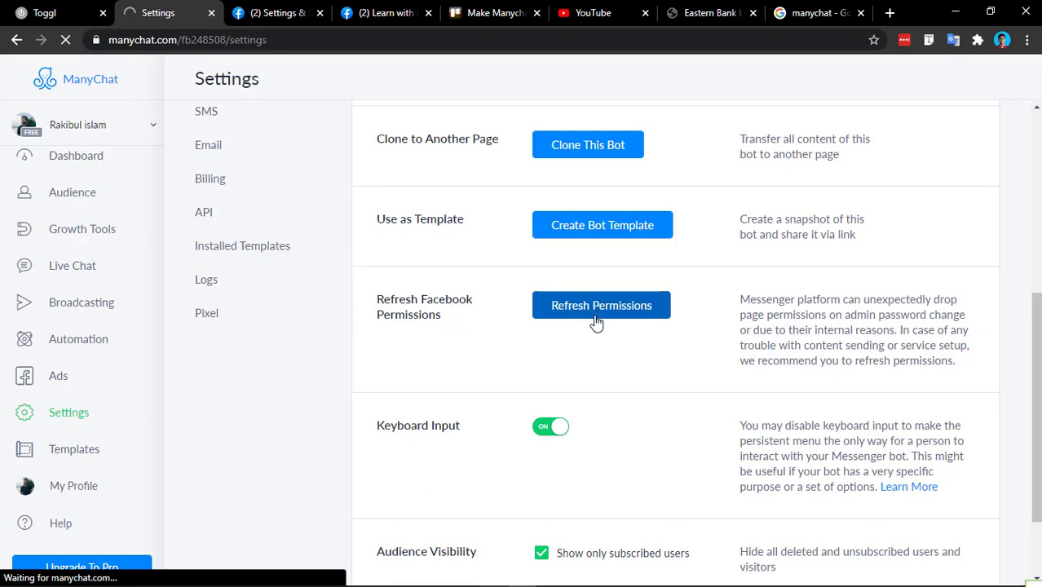
pyautogui.scroll(-1, 571, 335)
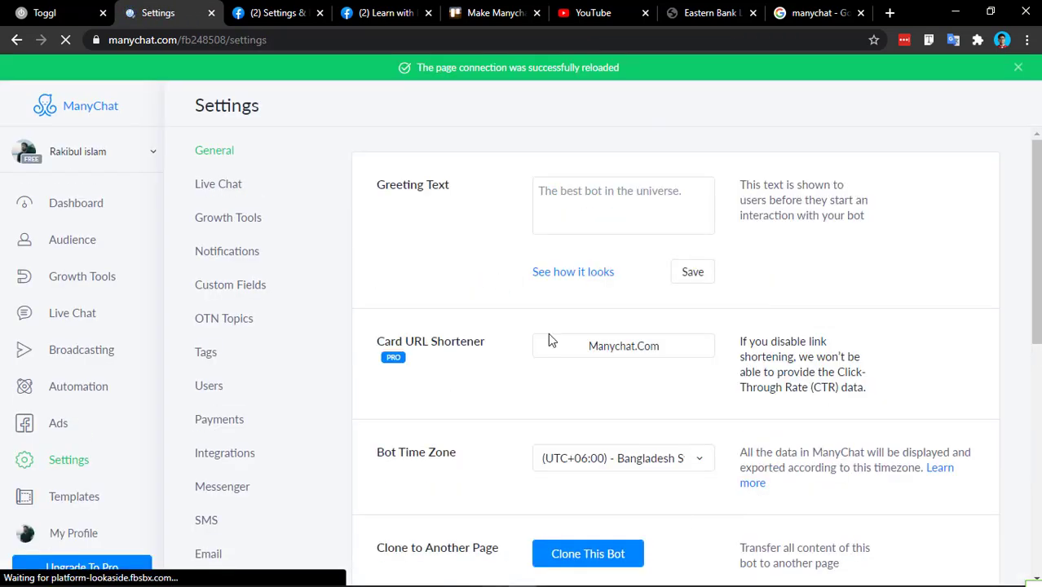
pyautogui.scroll(-3, 551, 339)
pyautogui.scroll(-2, 461, 473)
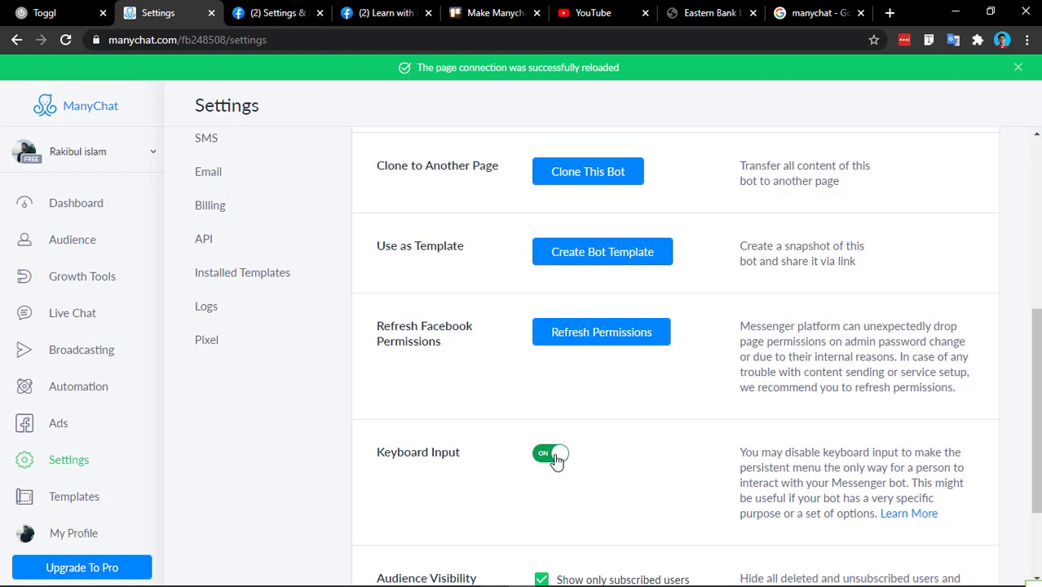
pyautogui.scroll(-2, 555, 461)
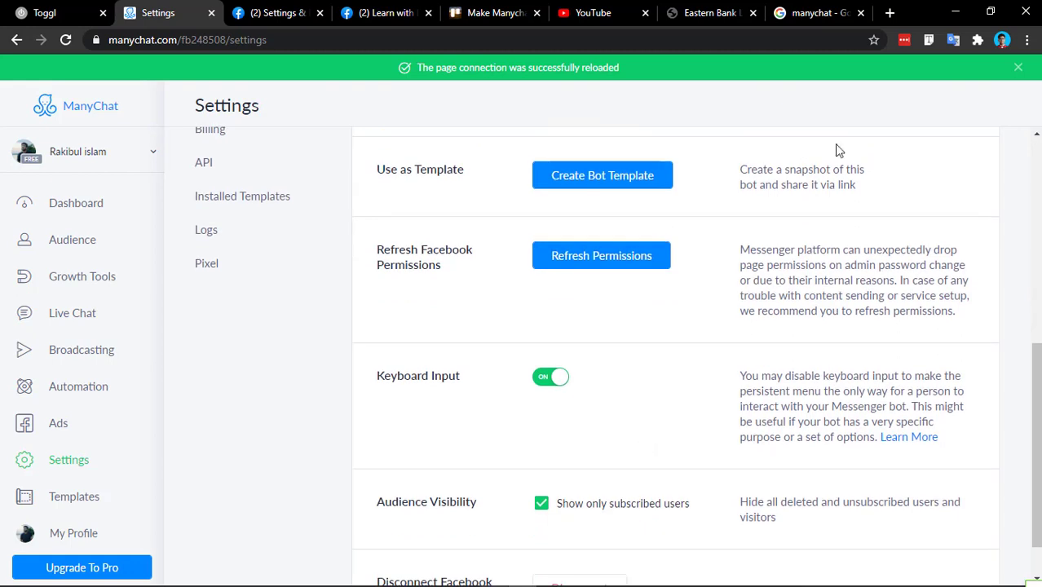
pyautogui.click(1020, 69)
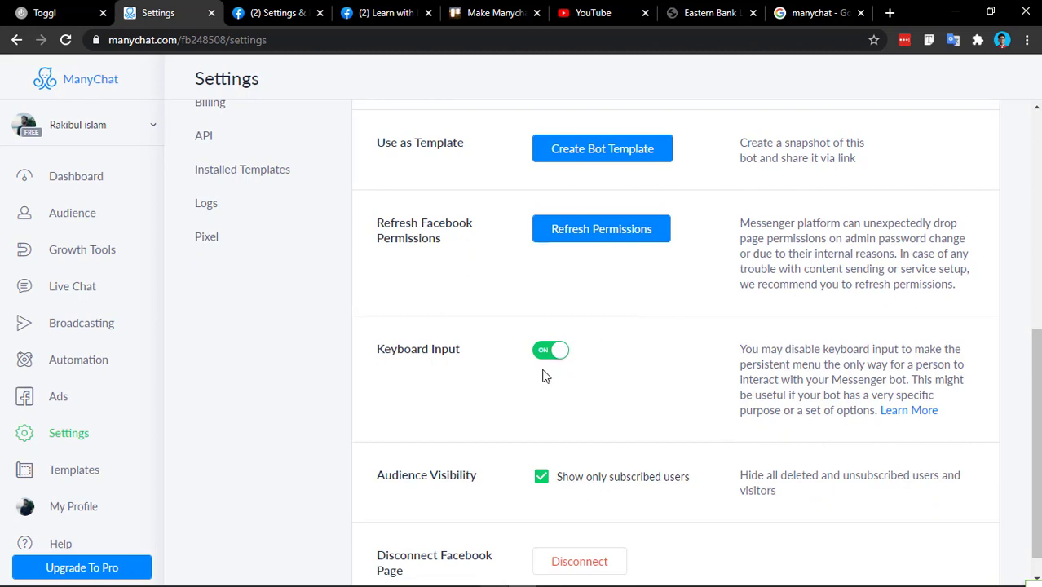
pyautogui.scroll(-1, 545, 376)
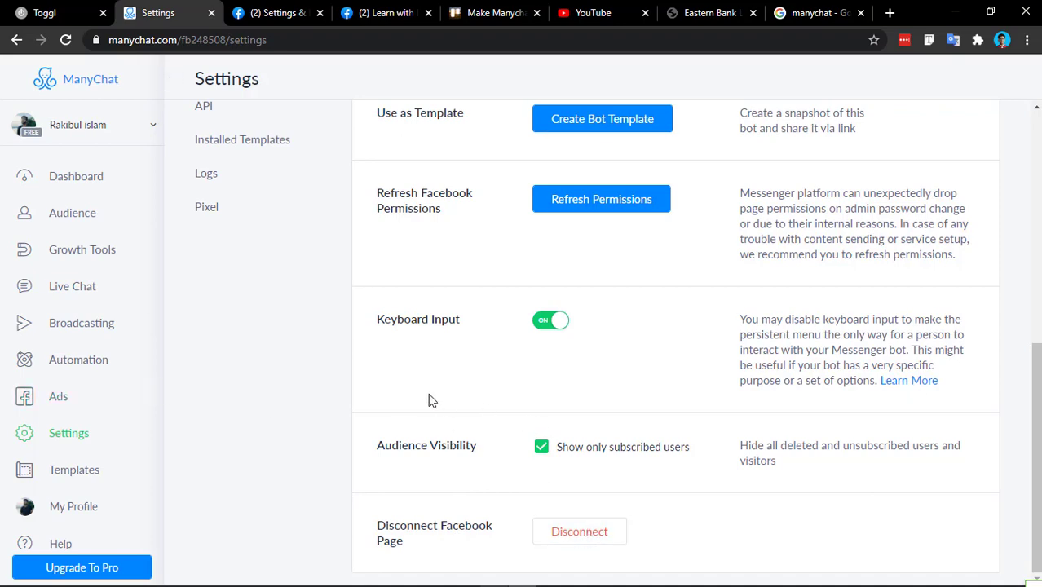
pyautogui.scroll(3, 399, 403)
pyautogui.scroll(3, 204, 345)
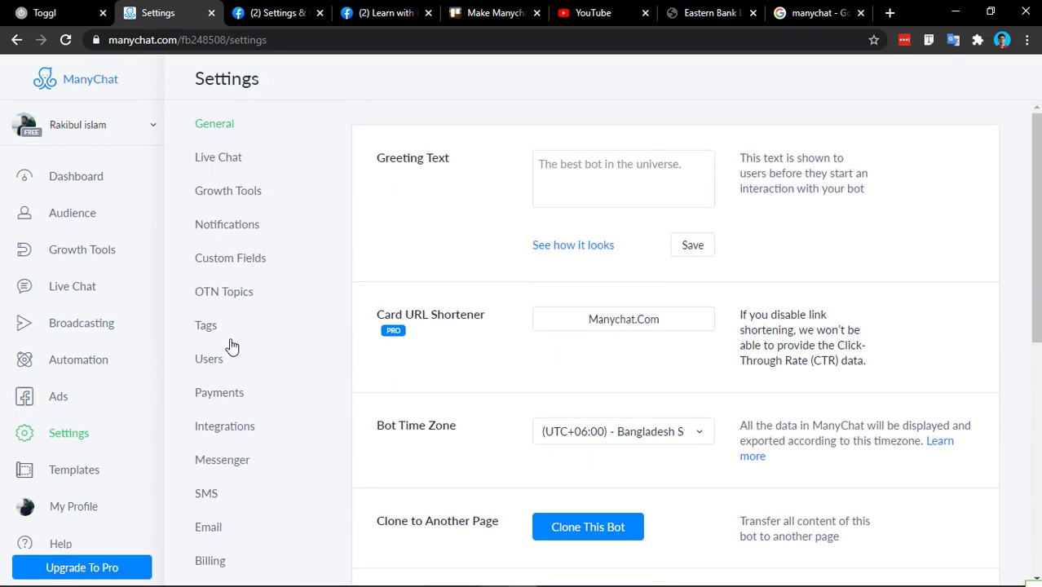
# Step: View the Live Chat, Growth Tools, Notifications, Custom Fields and Integrations settings
pyautogui.click(230, 162)
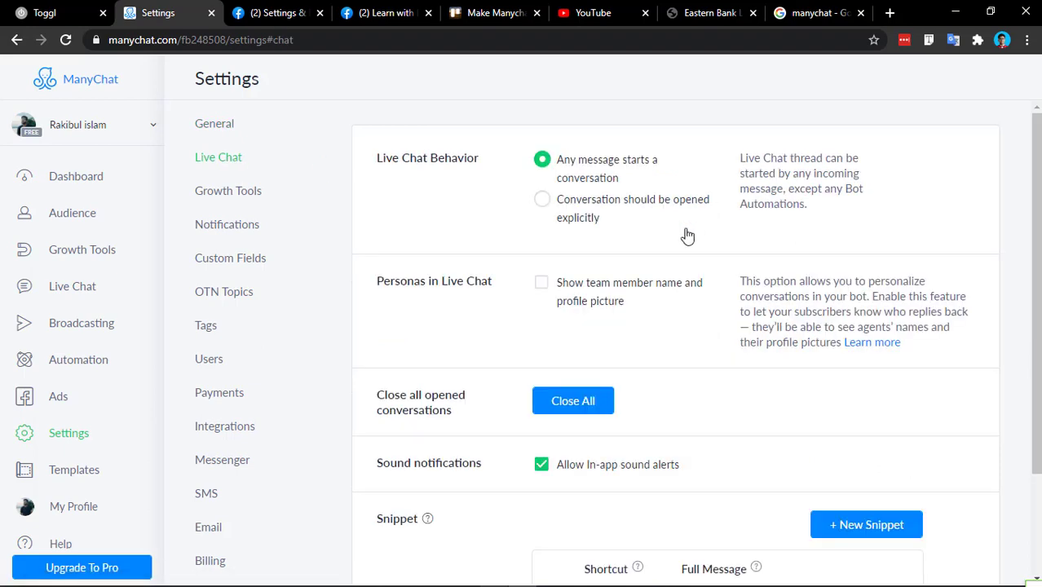
pyautogui.click(258, 194)
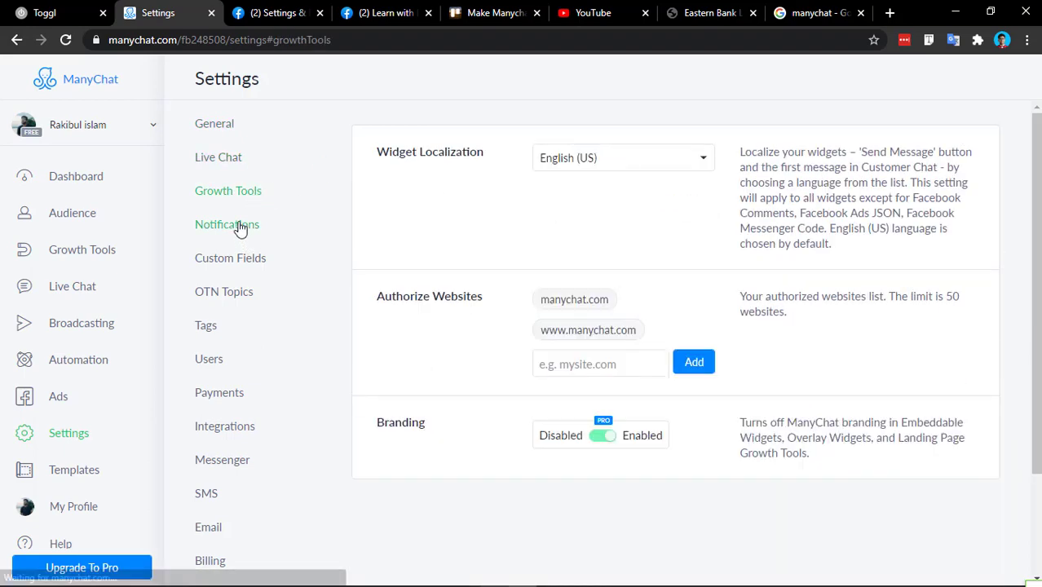
pyautogui.click(239, 226)
pyautogui.click(249, 257)
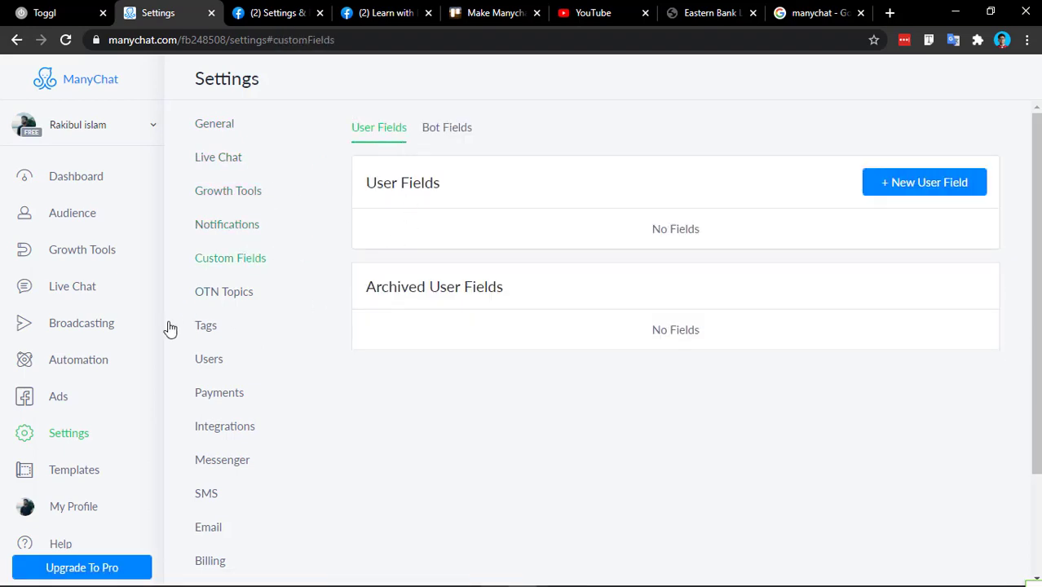
pyautogui.scroll(-1, 196, 412)
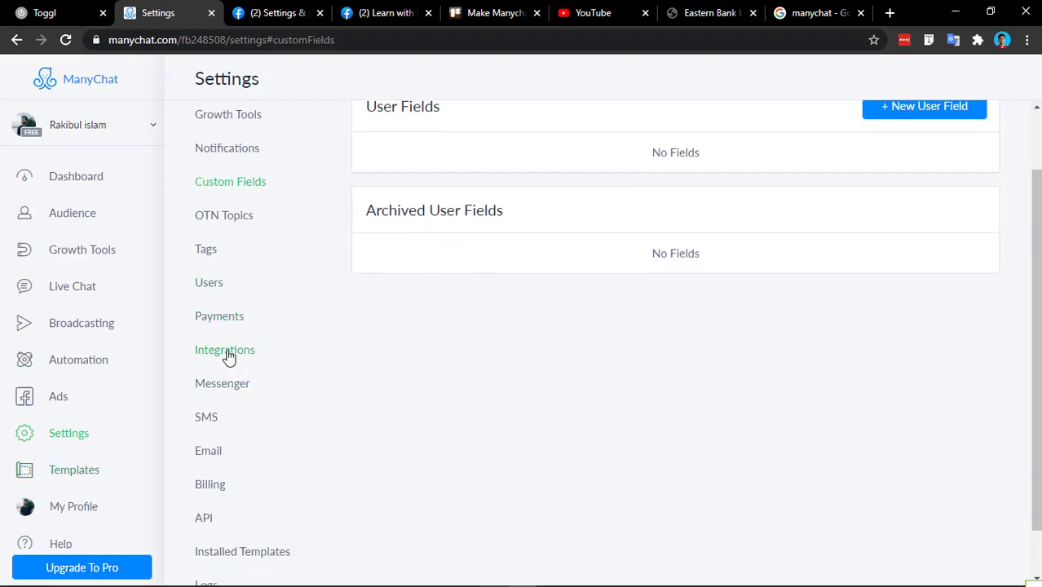
pyautogui.click(228, 356)
# Step: Scroll through the Integrations settings, then open the Templates gallery
pyautogui.scroll(-1, 251, 397)
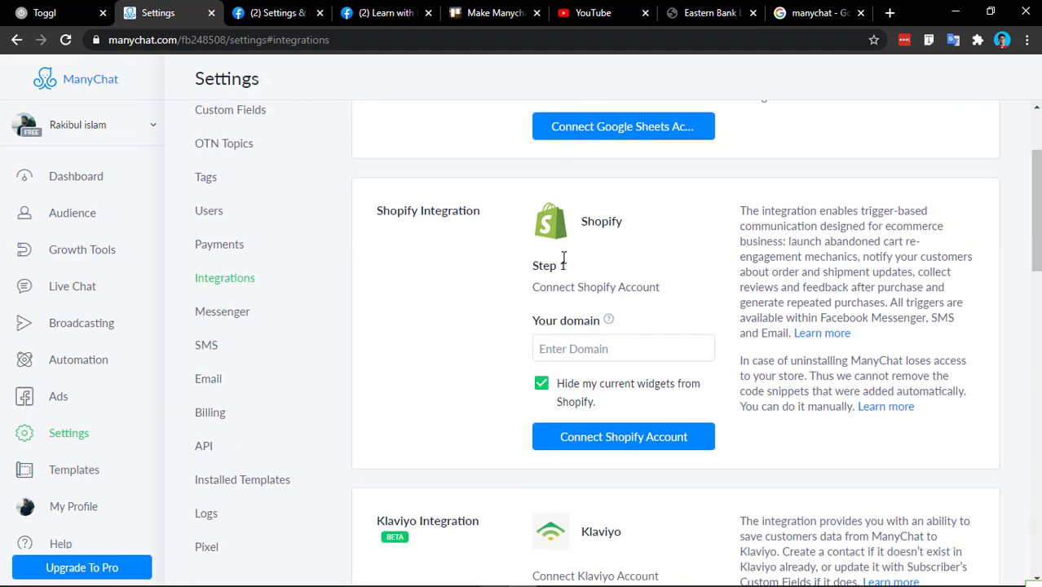
pyautogui.scroll(3, 612, 259)
pyautogui.scroll(-1, 637, 327)
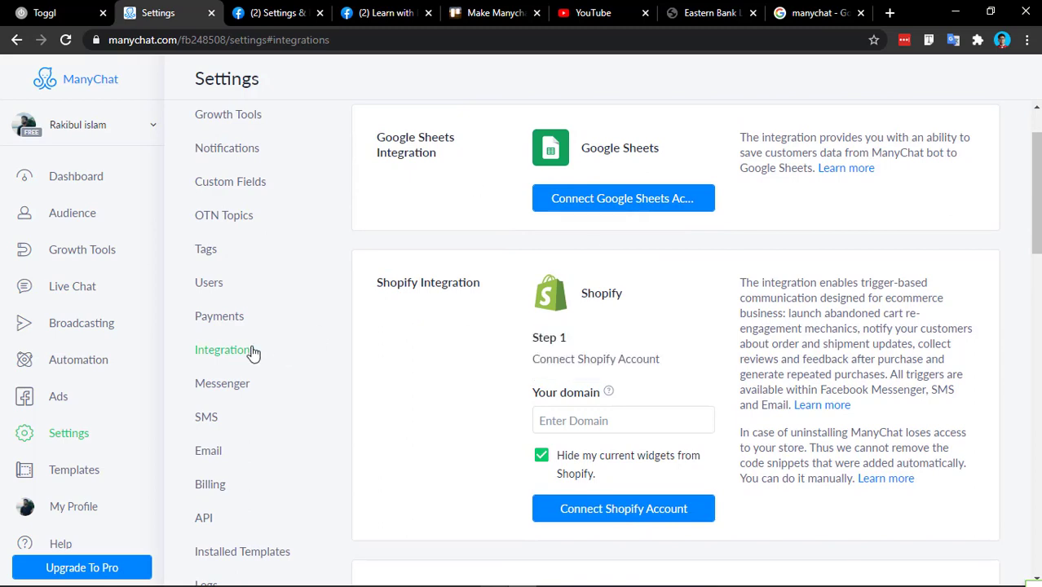
pyautogui.scroll(-2, 228, 359)
pyautogui.click(88, 480)
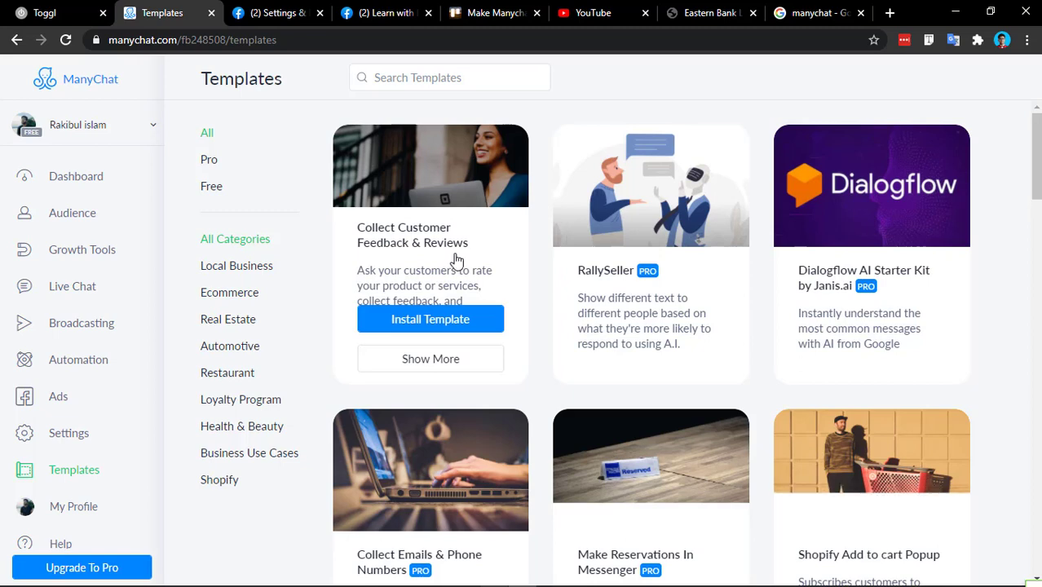
# Step: View My Profile's connected accounts, then go back to Templates
pyautogui.scroll(-4, 448, 259)
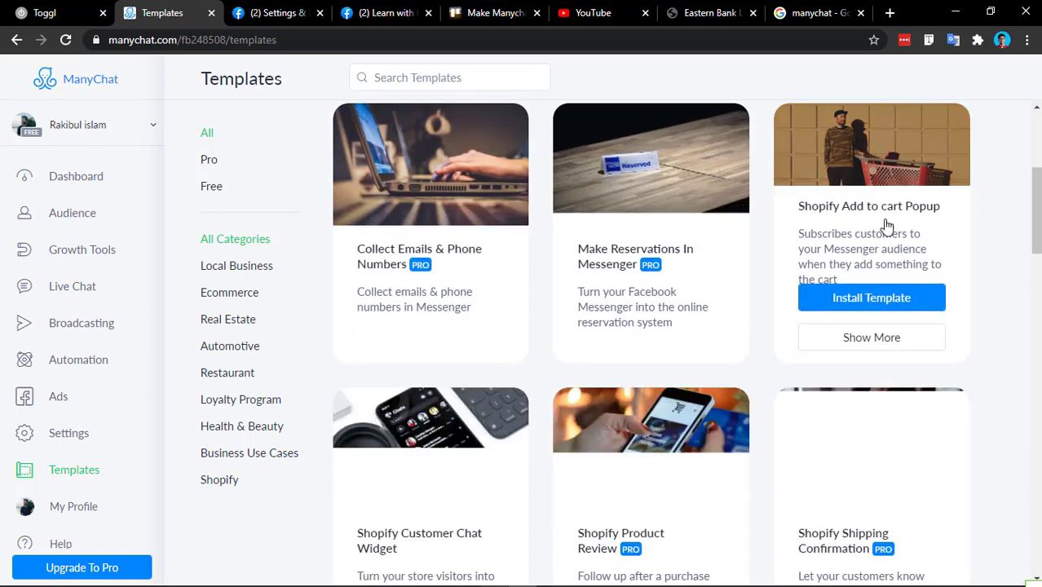
pyautogui.scroll(-2, 545, 350)
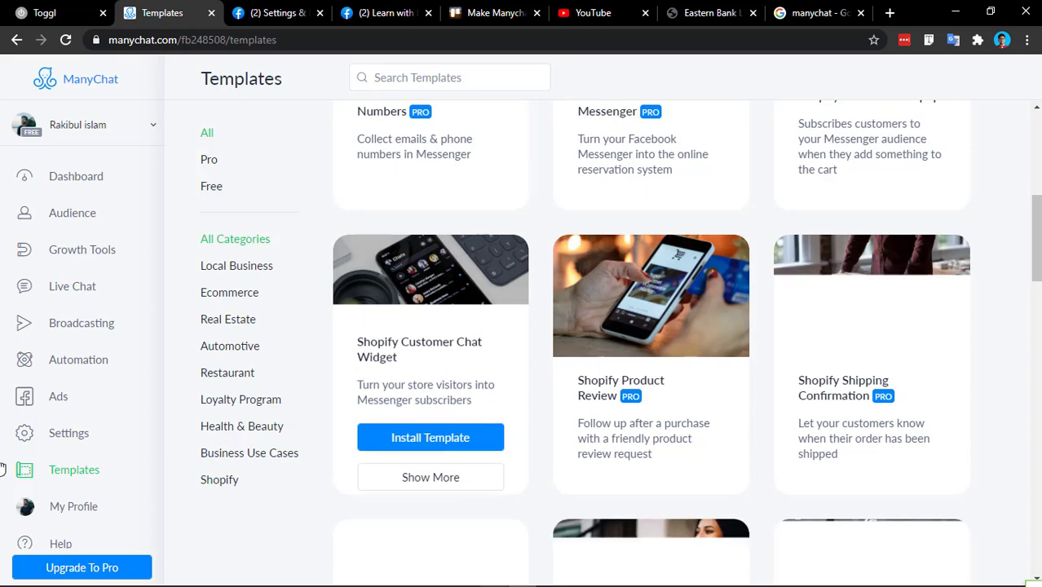
pyautogui.scroll(-1, 102, 487)
pyautogui.click(74, 487)
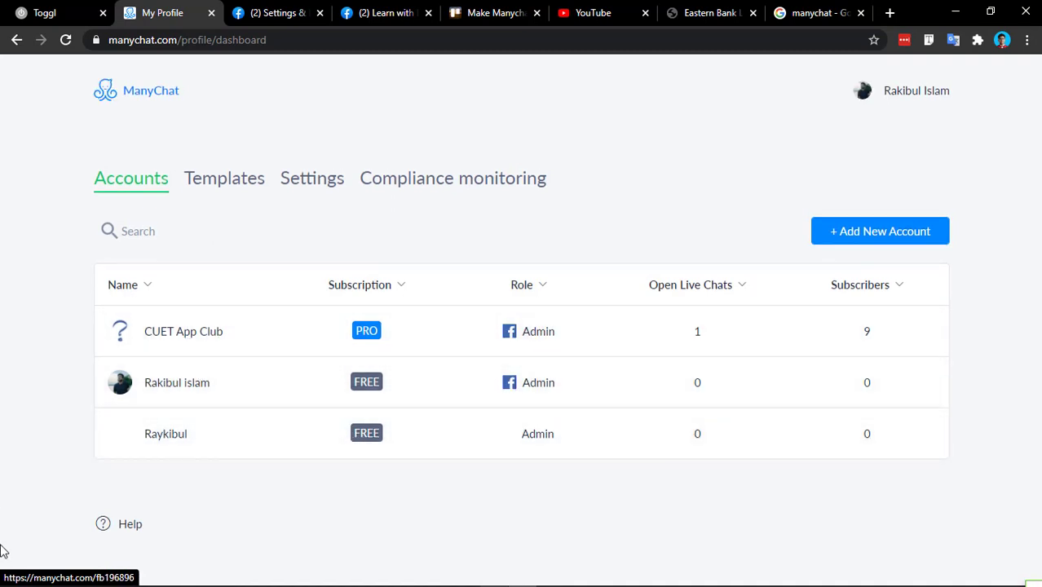
pyautogui.click(16, 40)
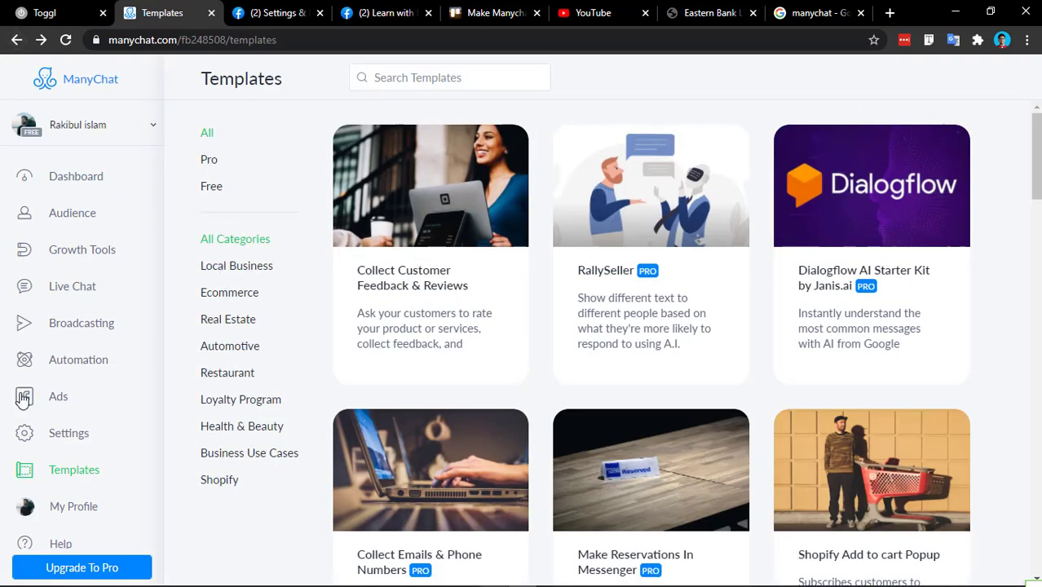
# Step: Browse the Templates gallery, then switch to the Trello tutorial card
pyautogui.scroll(-1, 88, 516)
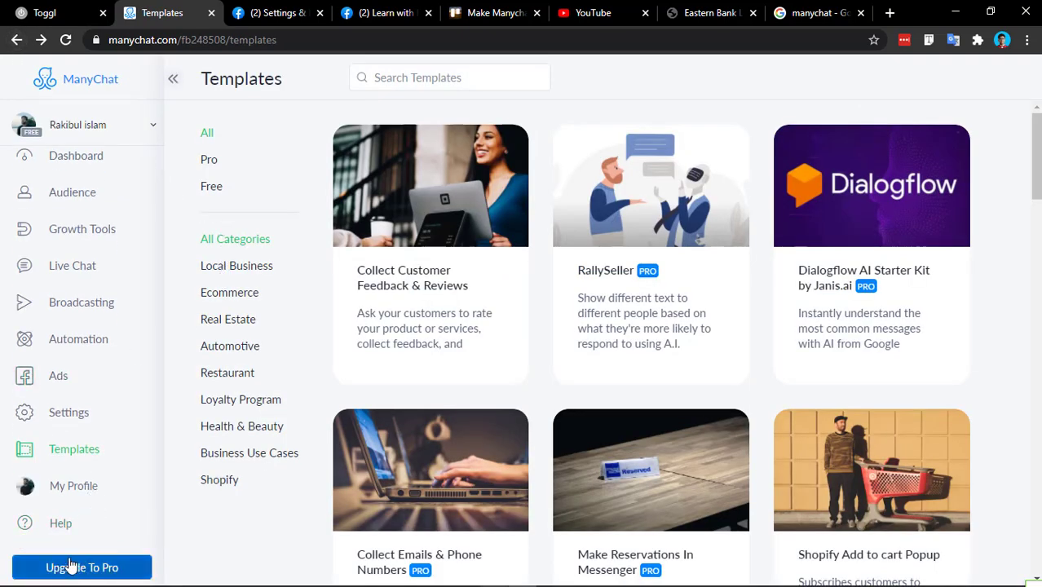
pyautogui.scroll(1, 68, 382)
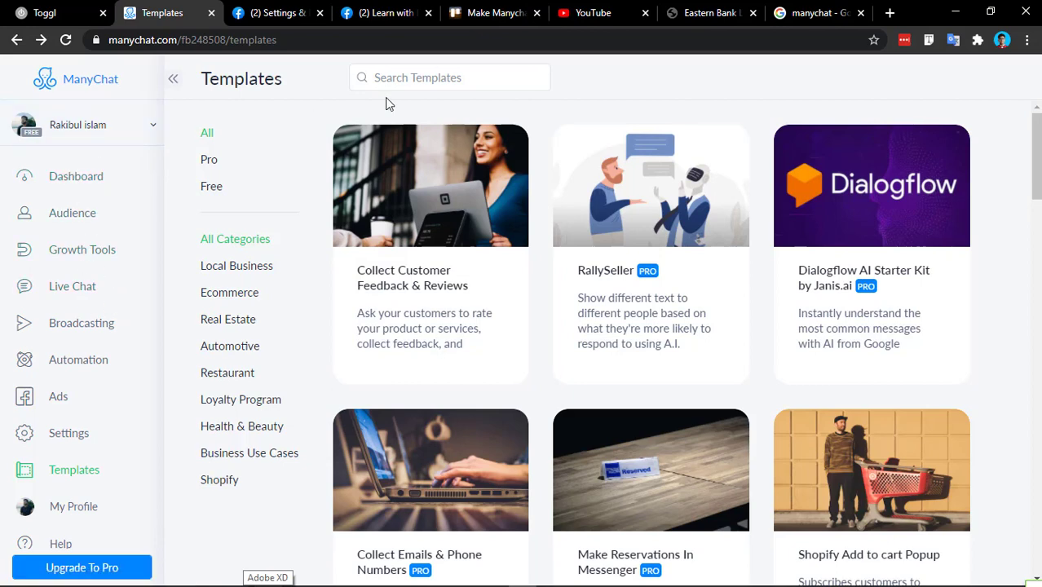
pyautogui.click(457, 12)
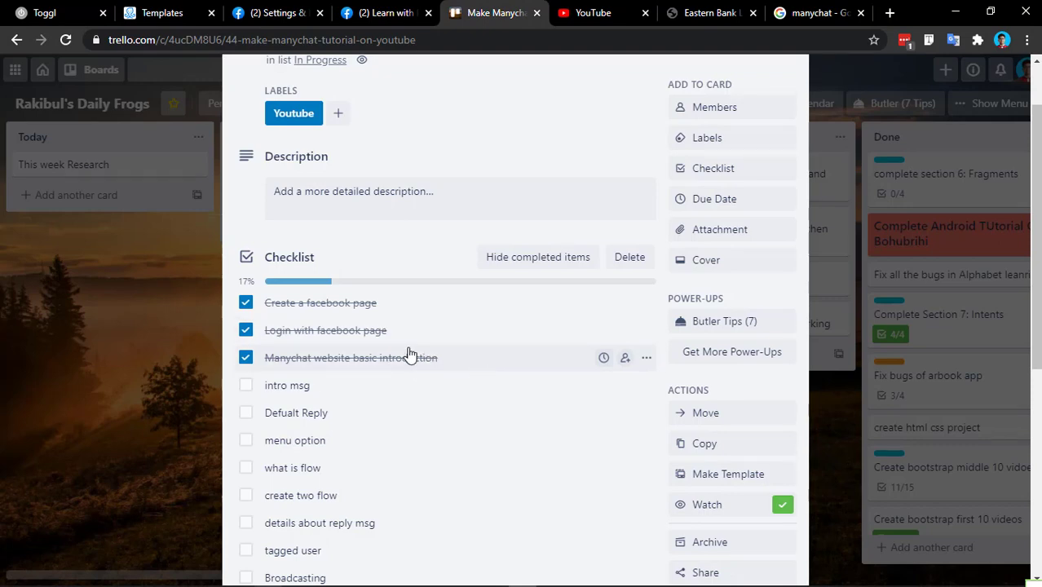
# Step: Close the Trello tutorial card and return to the ManyChat Templates gallery
pyautogui.click(92, 262)
pyautogui.click(261, 8)
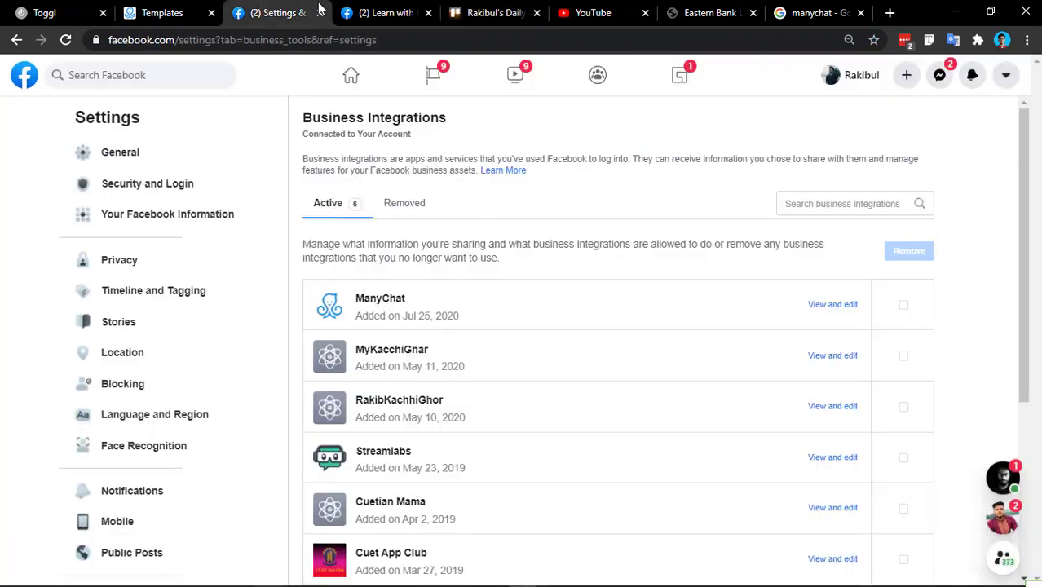
pyautogui.click(168, 12)
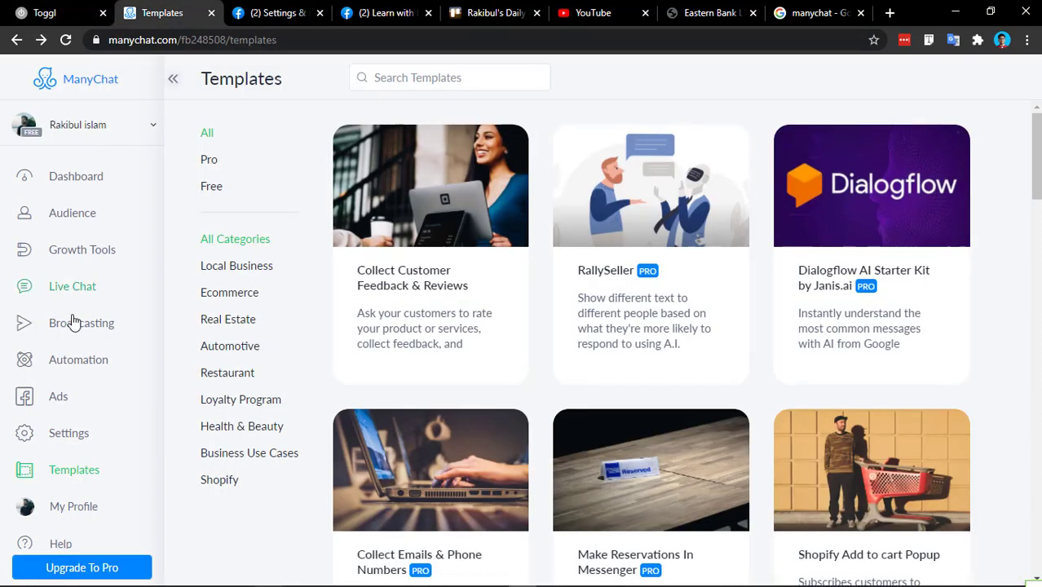
pyautogui.scroll(-1, 102, 295)
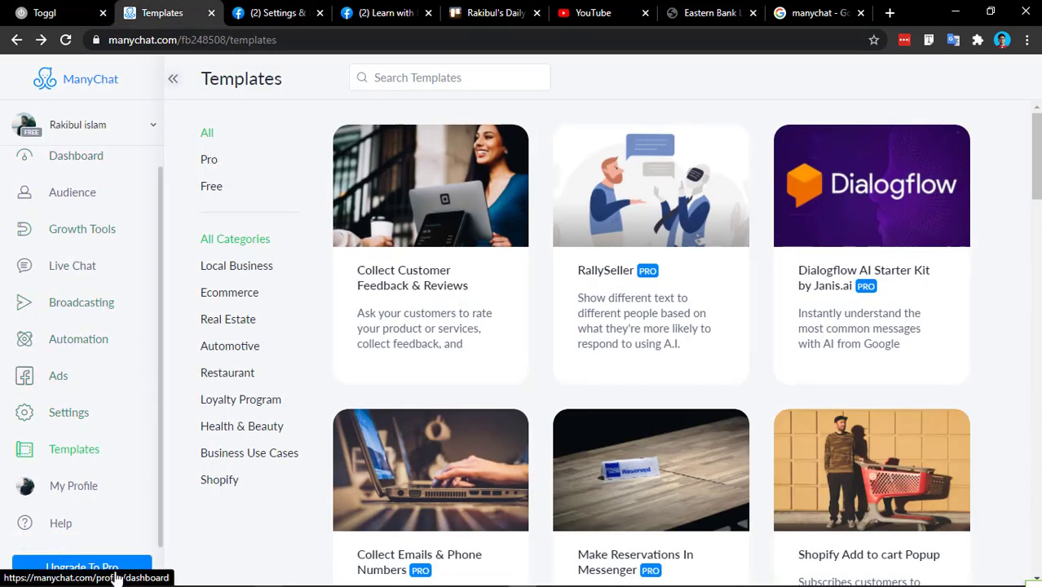
# Step: Copy the ManyChat promotion link in Impact, then return to Chrome
pyautogui.moveTo(541, 581)
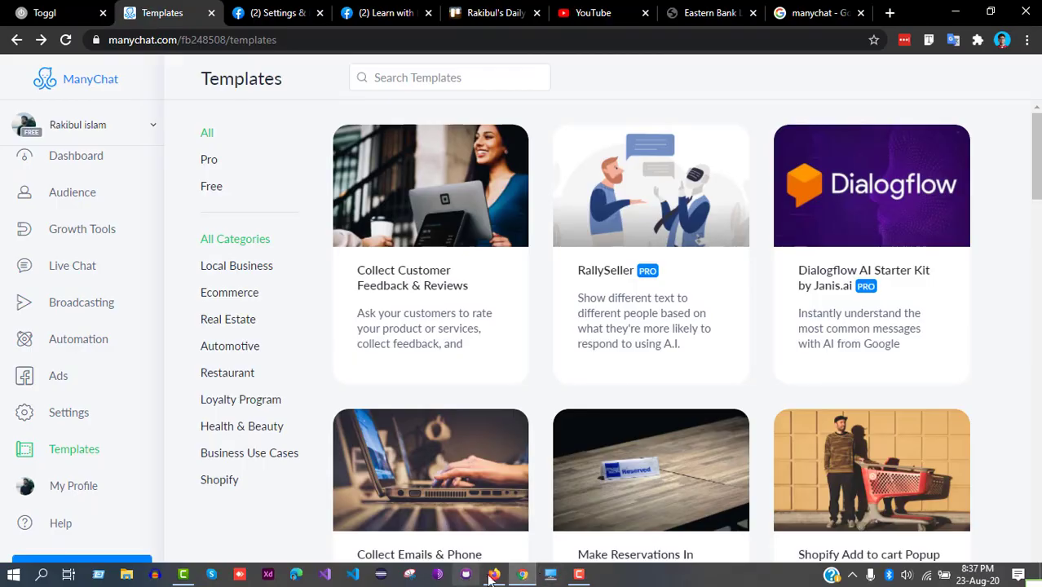
pyautogui.click(495, 574)
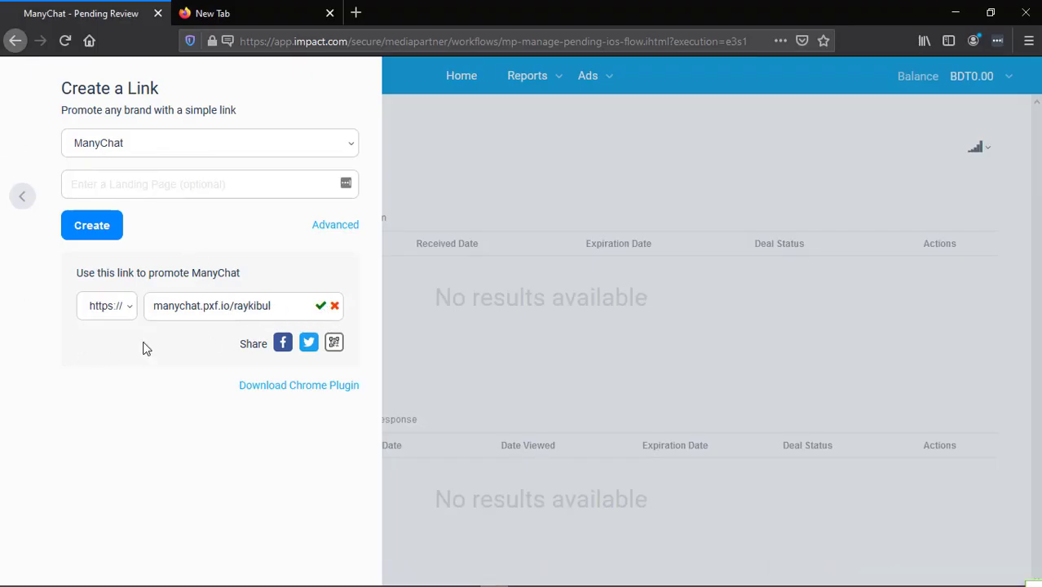
pyautogui.moveTo(271, 309); pyautogui.dragTo(129, 311)
pyautogui.hotkey('ctrl', 'c')
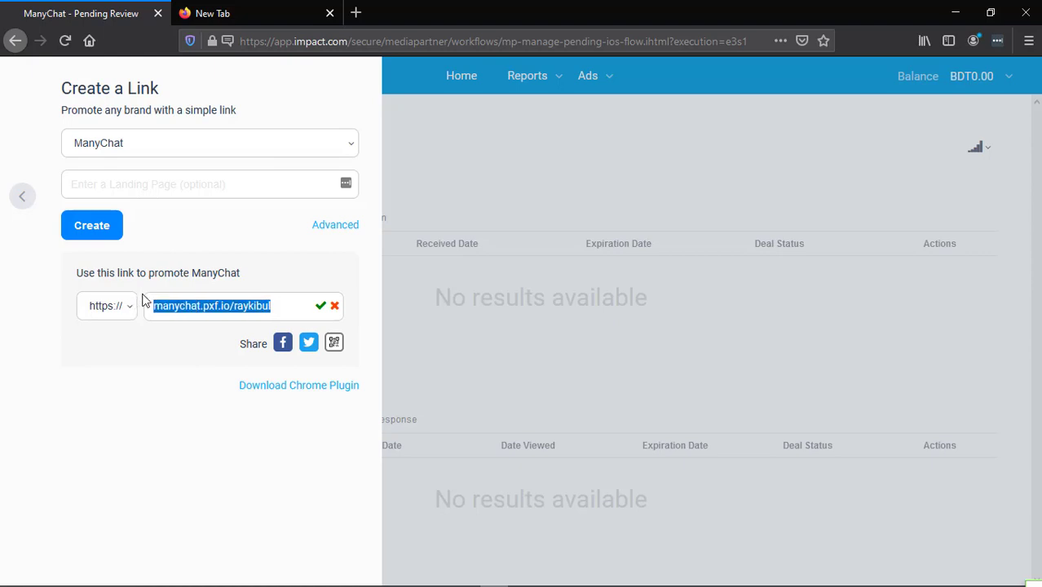
pyautogui.click(335, 306)
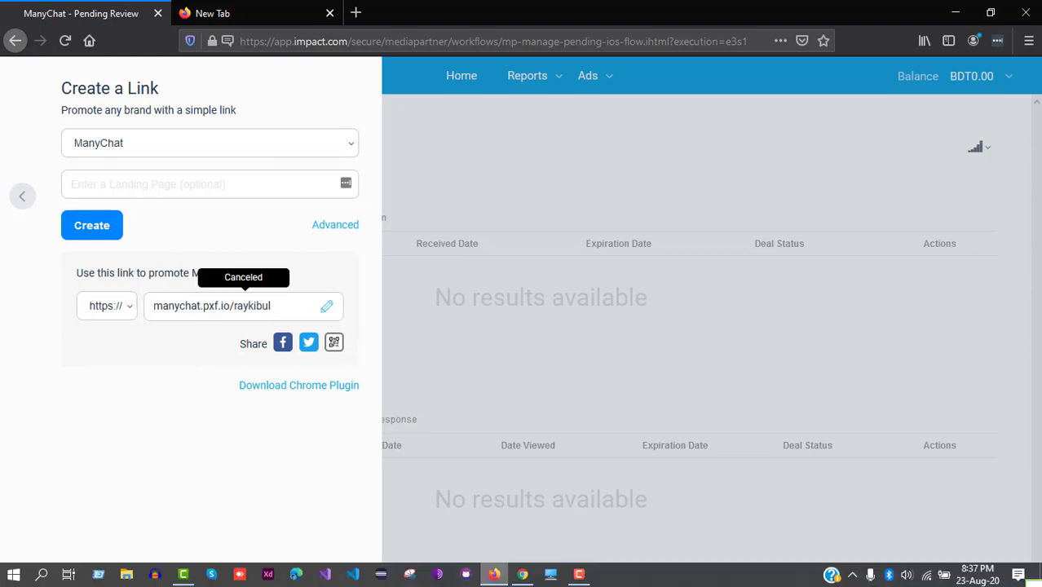
pyautogui.click(494, 576)
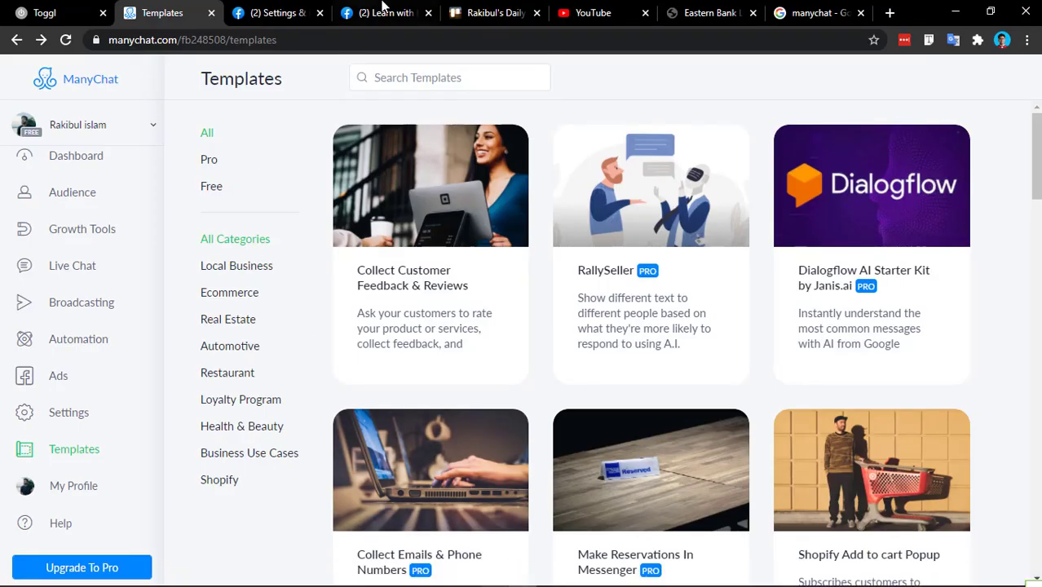
# Step: Load the copied affiliate link in a new tab and close the ManyChat Templates tab
pyautogui.click(890, 13)
pyautogui.hotkey('ctrl', 'v')
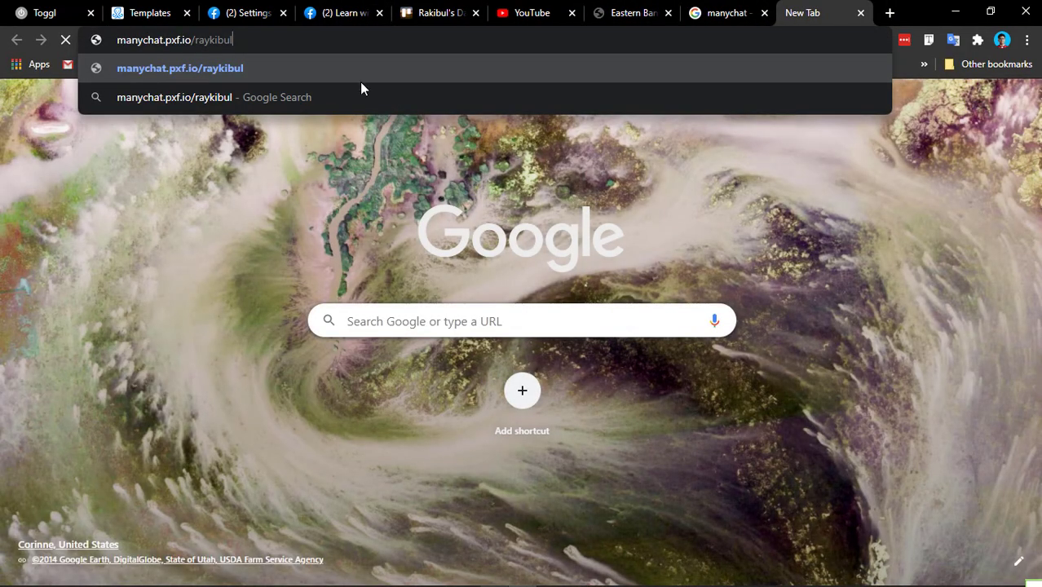
pyautogui.click(359, 81)
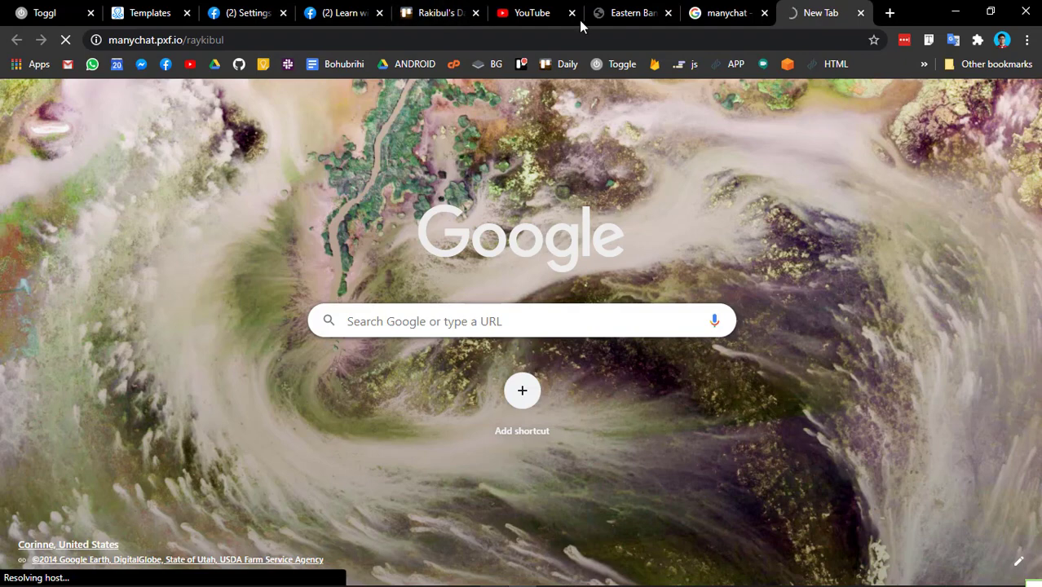
pyautogui.click(187, 13)
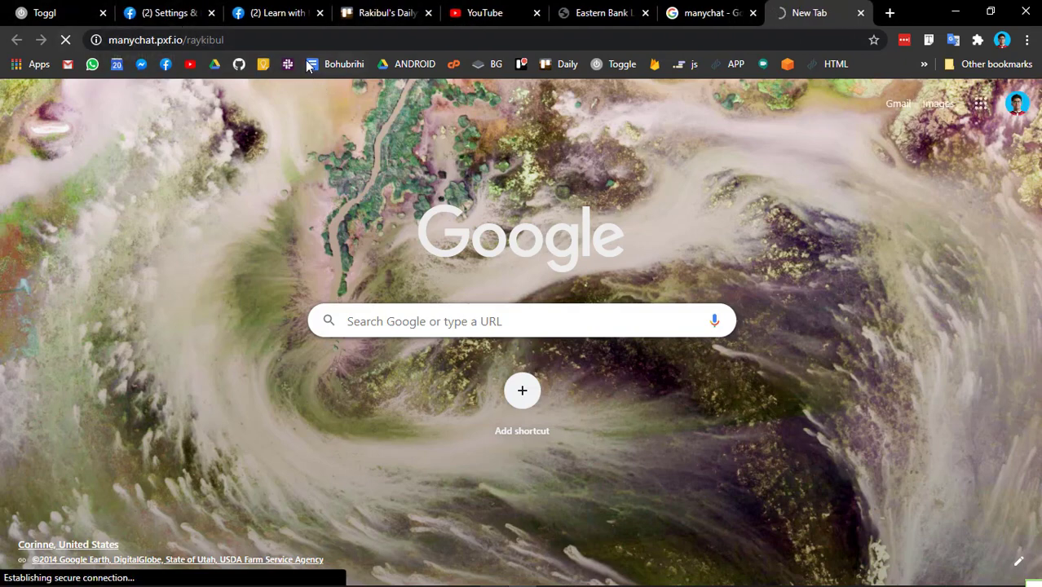
# Step: Reselect the affiliate link's URL, dismiss the suggestions, and switch to the Trello daily board
pyautogui.click(285, 41)
pyautogui.click(92, 444)
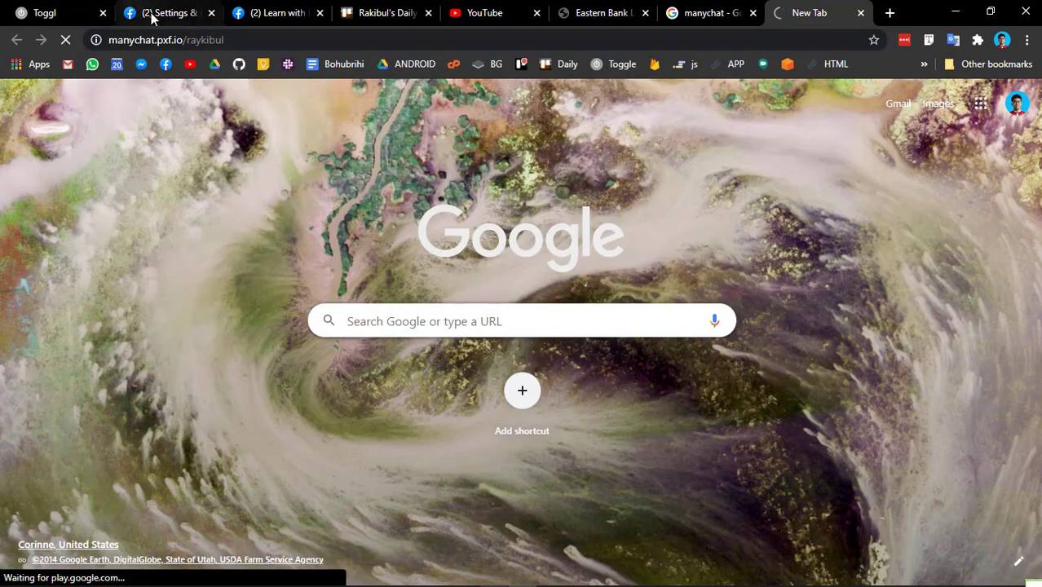
pyautogui.click(253, 41)
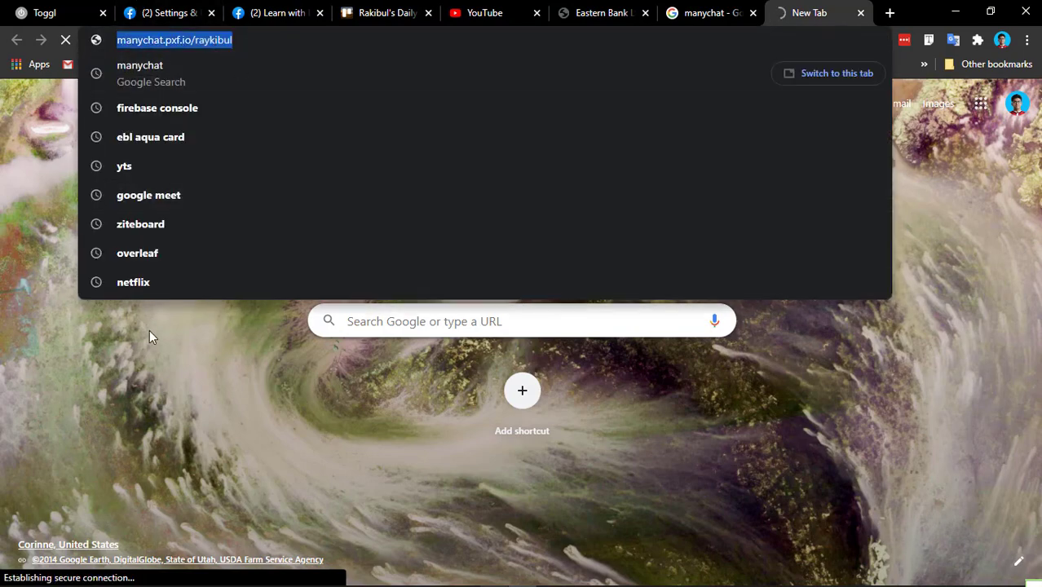
pyautogui.click(151, 330)
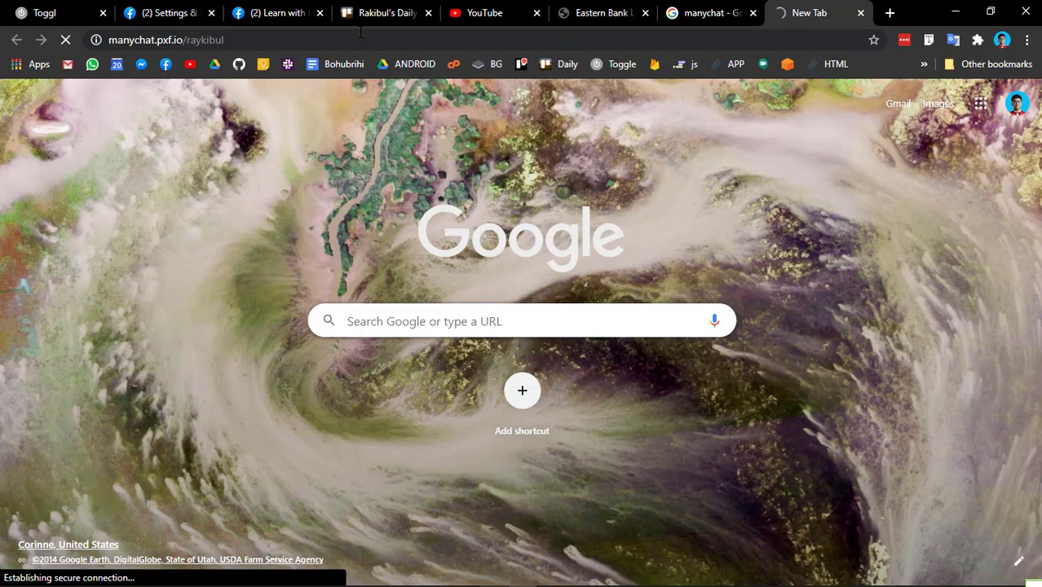
pyautogui.click(361, 11)
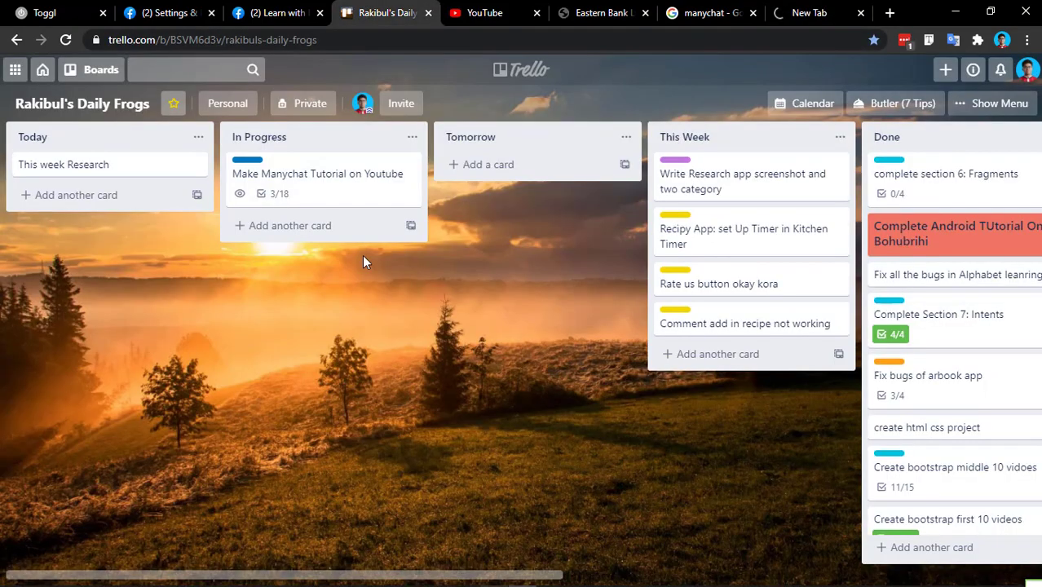
# Step: Scroll through the 'Make Manychat Tutorial on Youtube' card's checklist, then go to the manychat.pxf tab
pyautogui.click(307, 178)
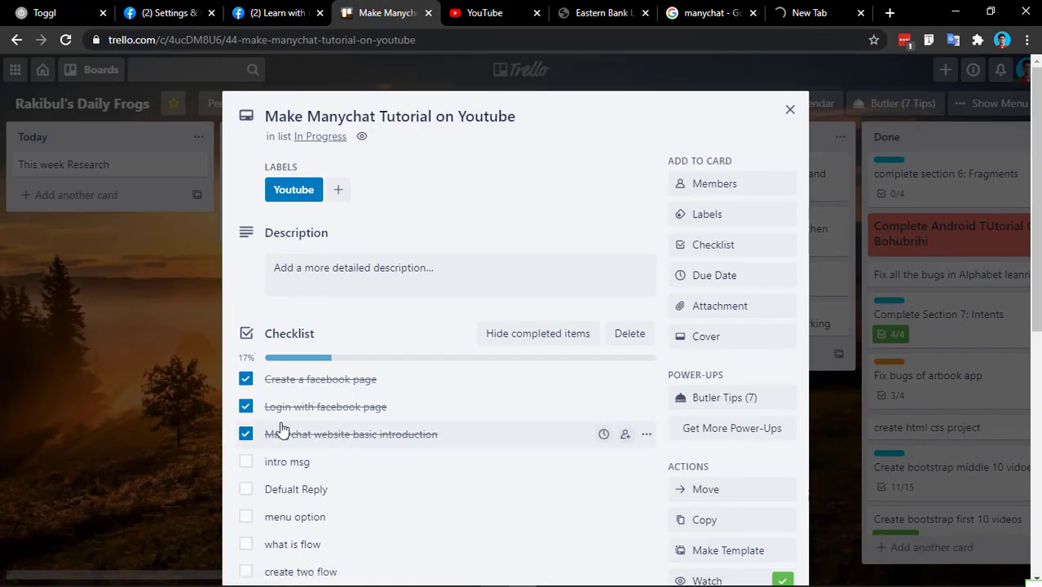
pyautogui.scroll(-2, 291, 314)
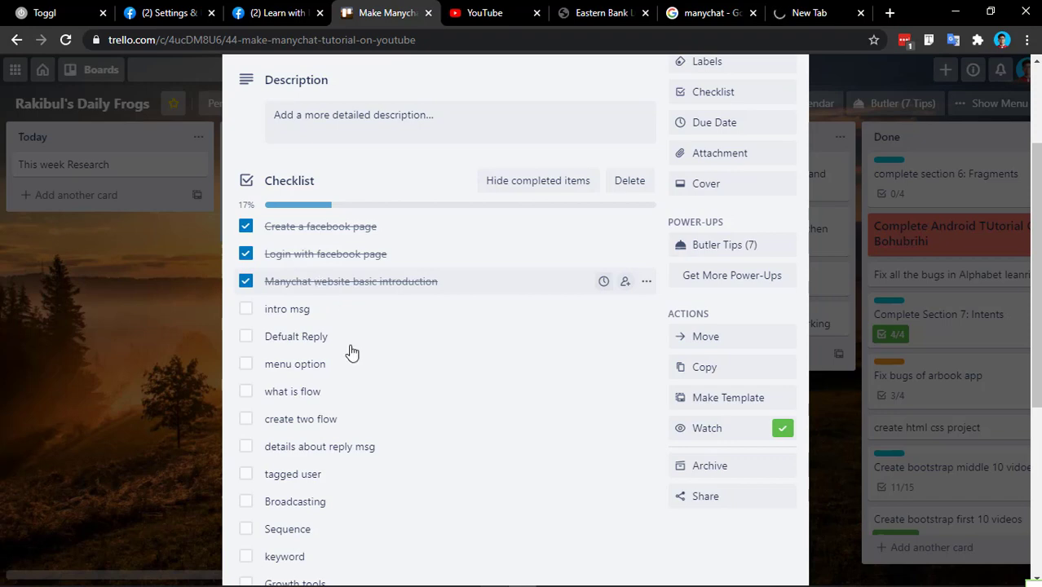
pyautogui.scroll(-2, 352, 340)
pyautogui.scroll(-2, 325, 302)
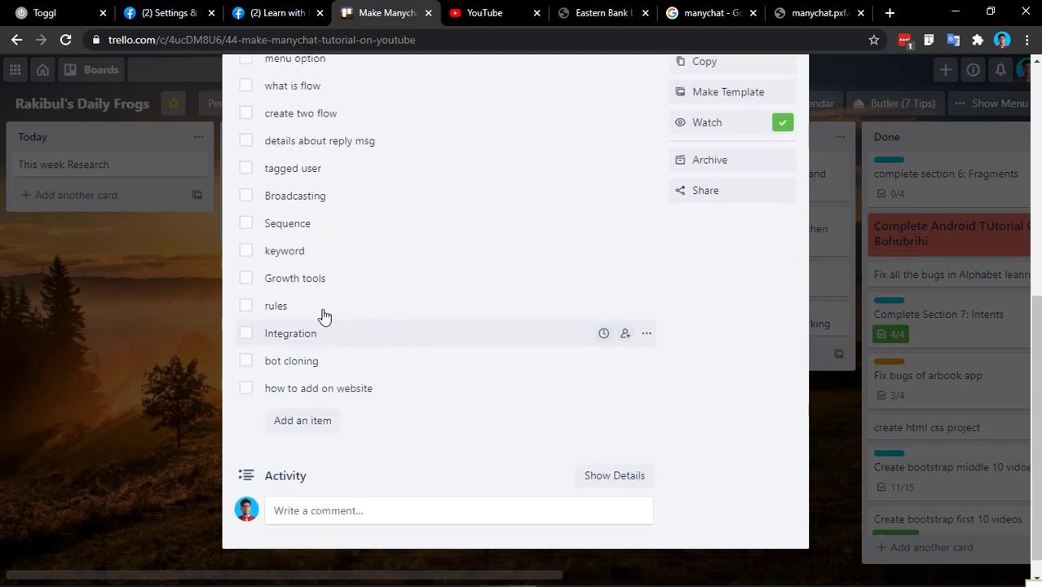
pyautogui.scroll(1, 326, 284)
pyautogui.scroll(2, 365, 238)
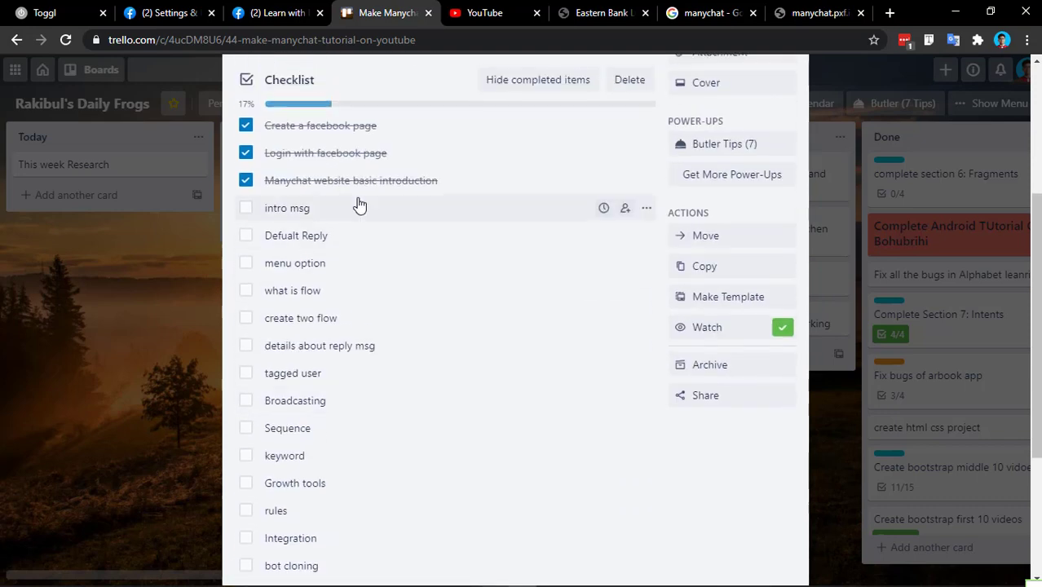
pyautogui.scroll(-2, 365, 457)
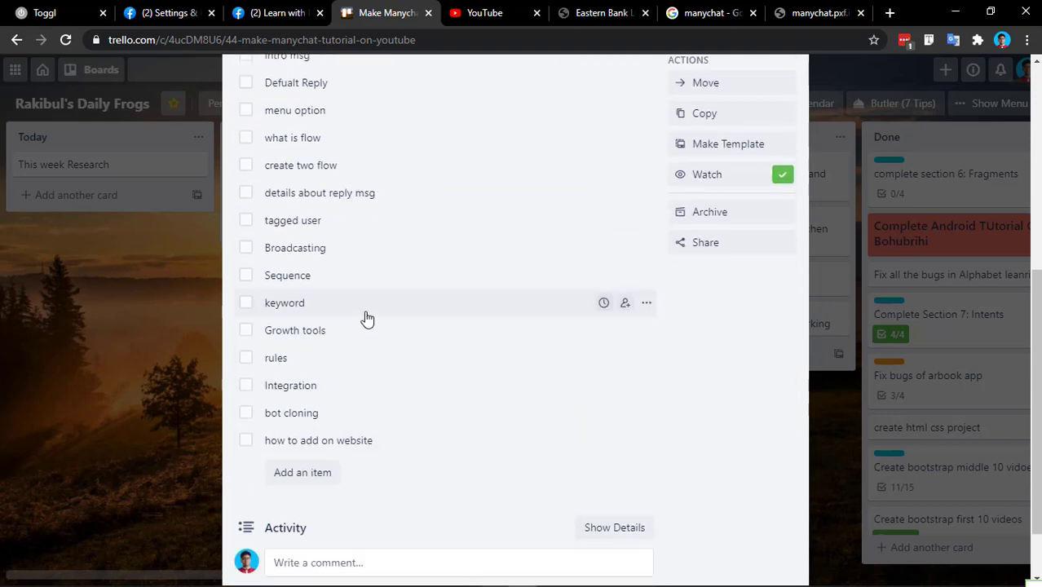
pyautogui.click(803, 11)
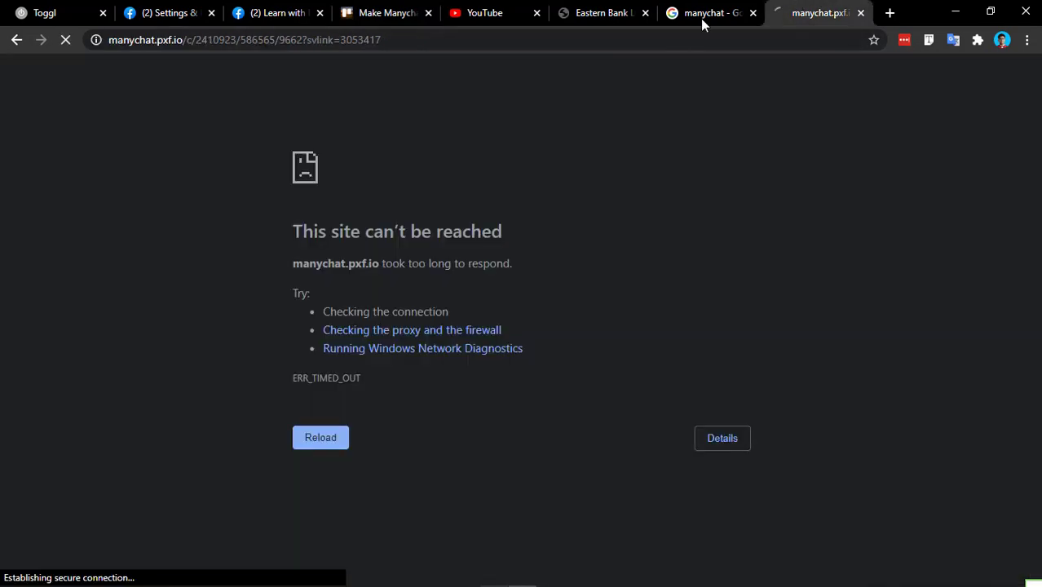
# Step: Retry the unreachable affiliate link so the ManyChat dashboard loads
pyautogui.click(318, 432)
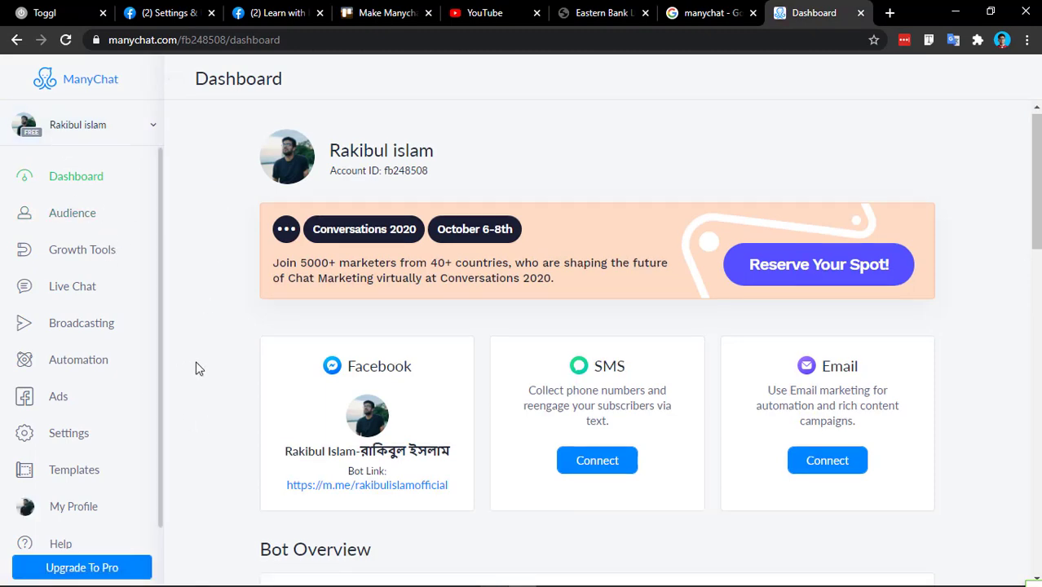
pyautogui.scroll(-1, 198, 366)
pyautogui.scroll(-3, 198, 369)
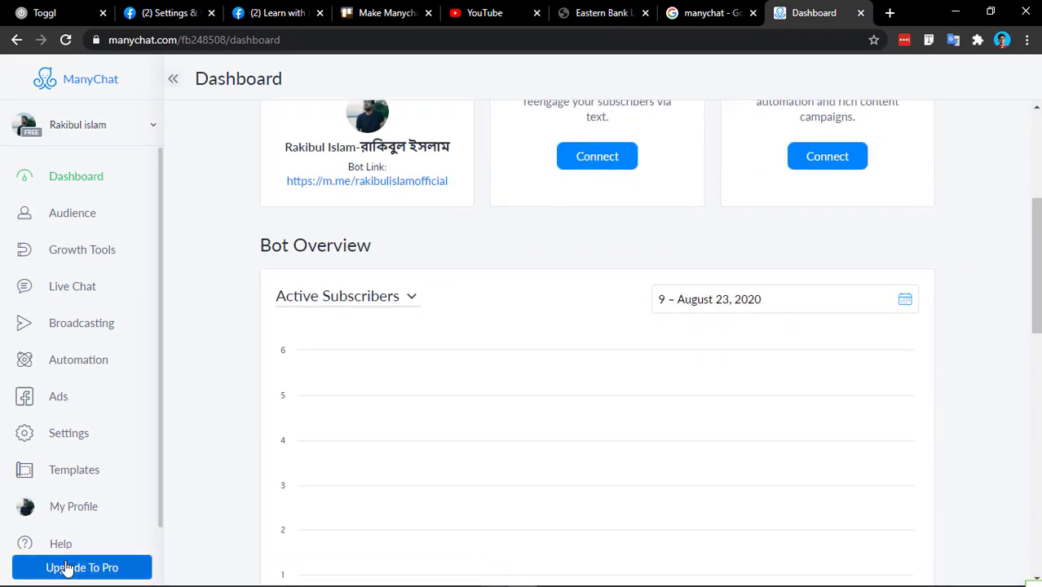
# Step: Bring up the Upgrade To Pro offer and its $10.00 monthly Stripe payment form
pyautogui.click(66, 569)
pyautogui.scroll(-2, 494, 470)
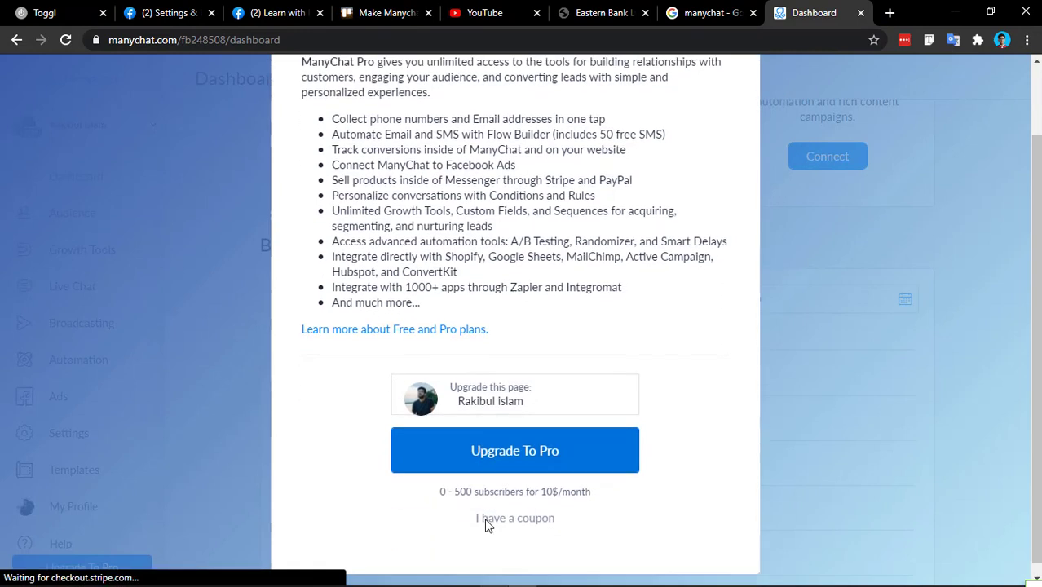
pyautogui.click(481, 440)
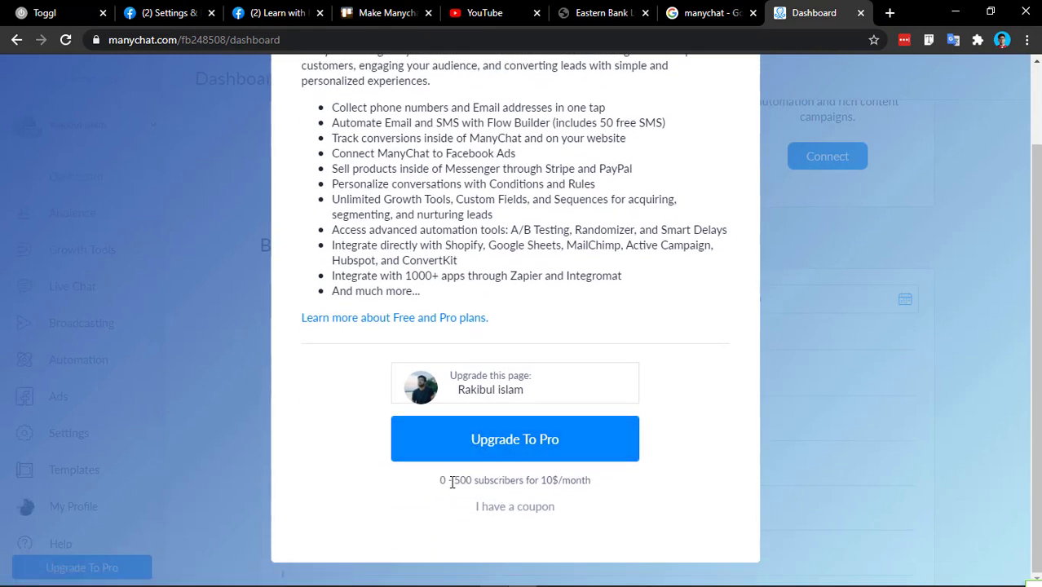
pyautogui.click(493, 458)
pyautogui.scroll(2, 501, 441)
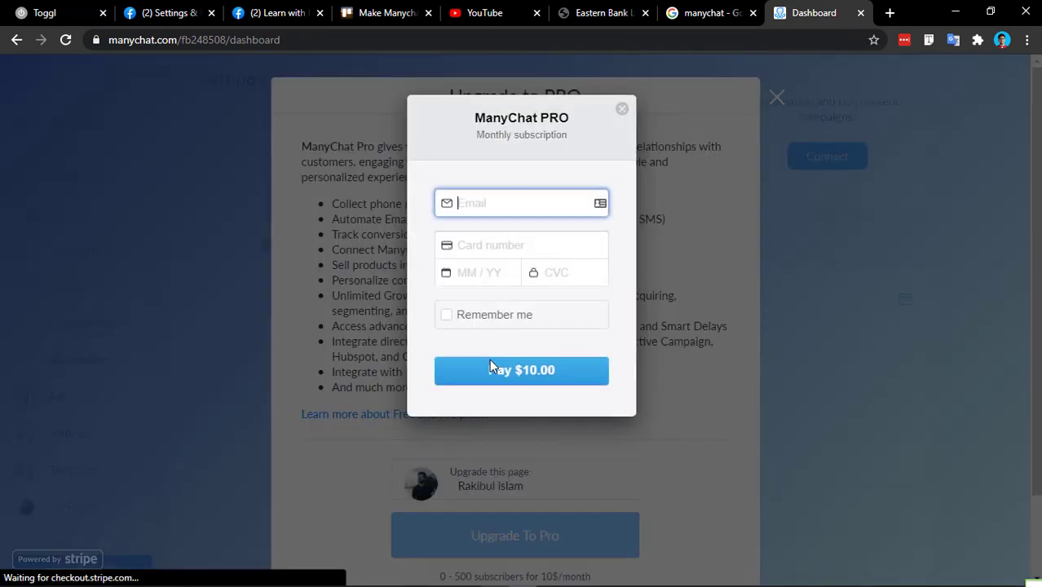
# Step: Enter an e-mail address and a card number in the Stripe payment form
pyautogui.click(486, 209)
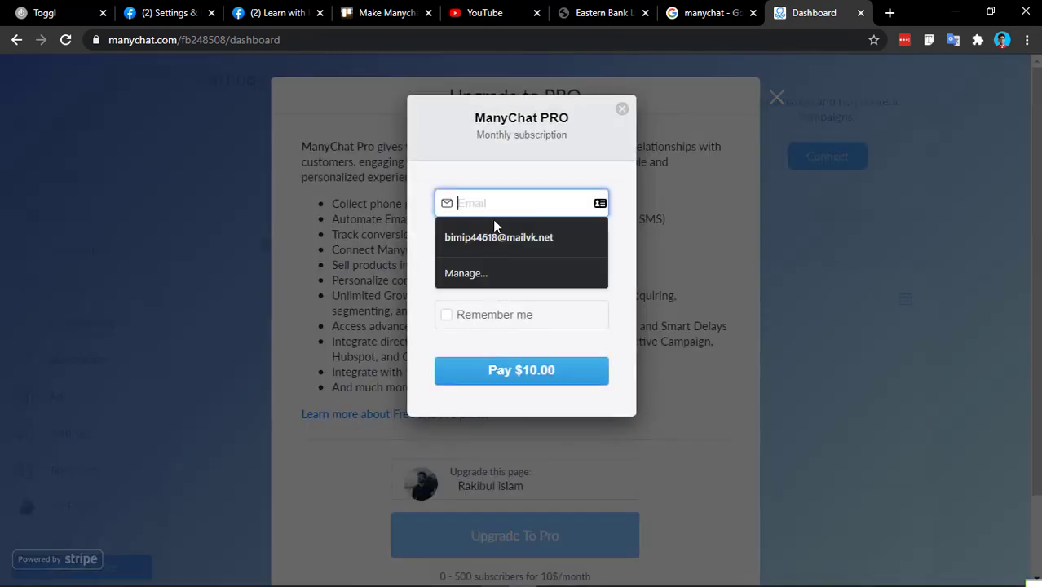
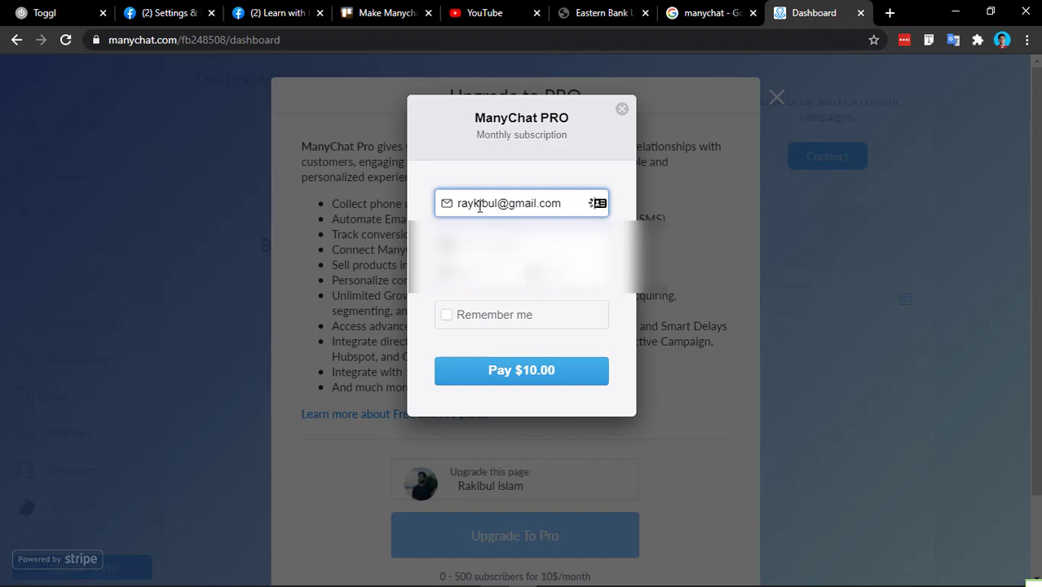
pyautogui.click(514, 241)
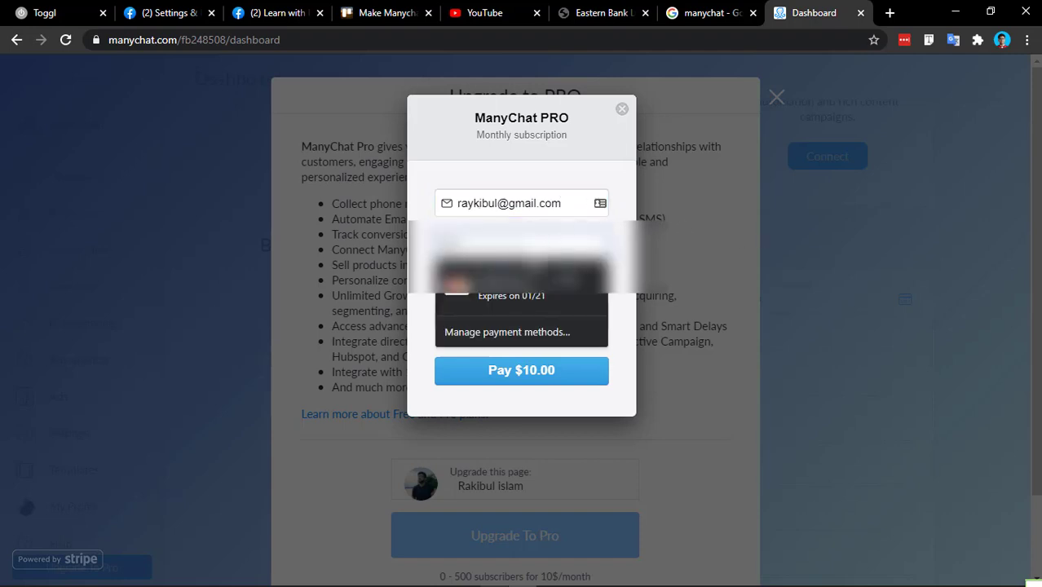
pyautogui.click(714, 197)
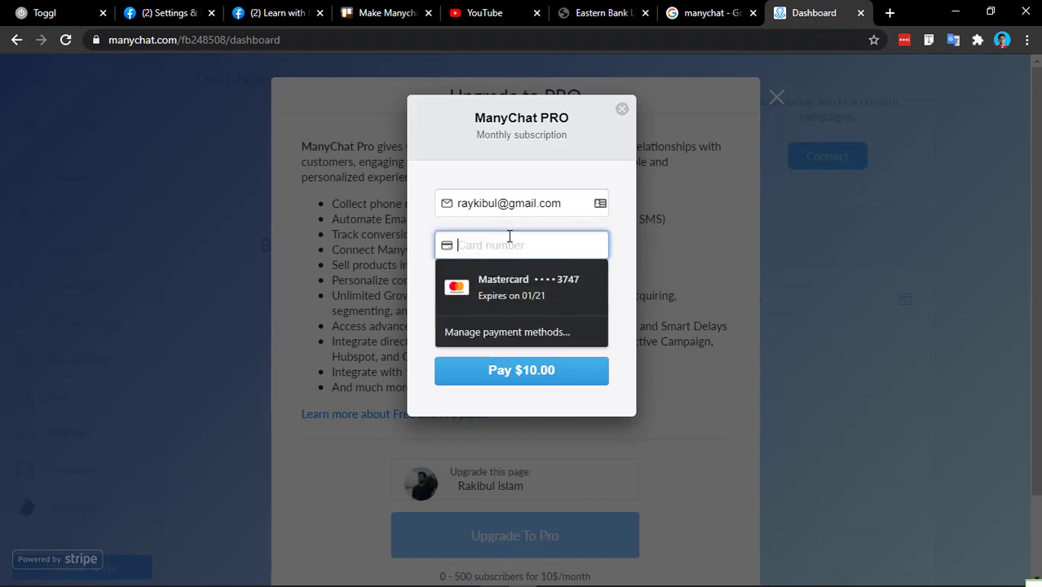
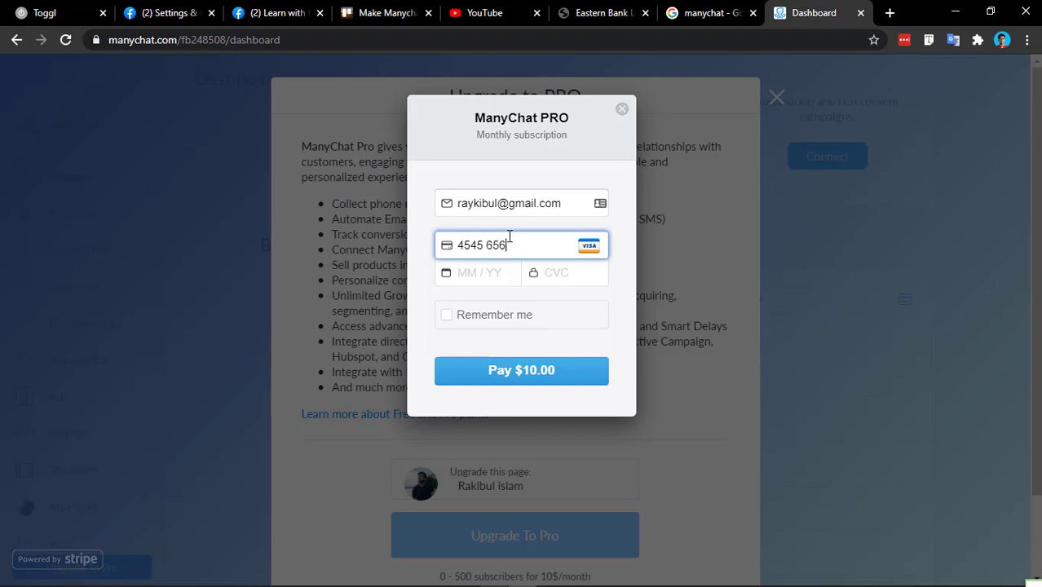
pyautogui.press('BackSpace')
pyautogui.press('BackSpace')
pyautogui.press('BackSpace')
pyautogui.press('BackSpace')
pyautogui.press('BackSpace')
pyautogui.press('BackSpace')
pyautogui.press('BackSpace')
pyautogui.press('BackSpace')
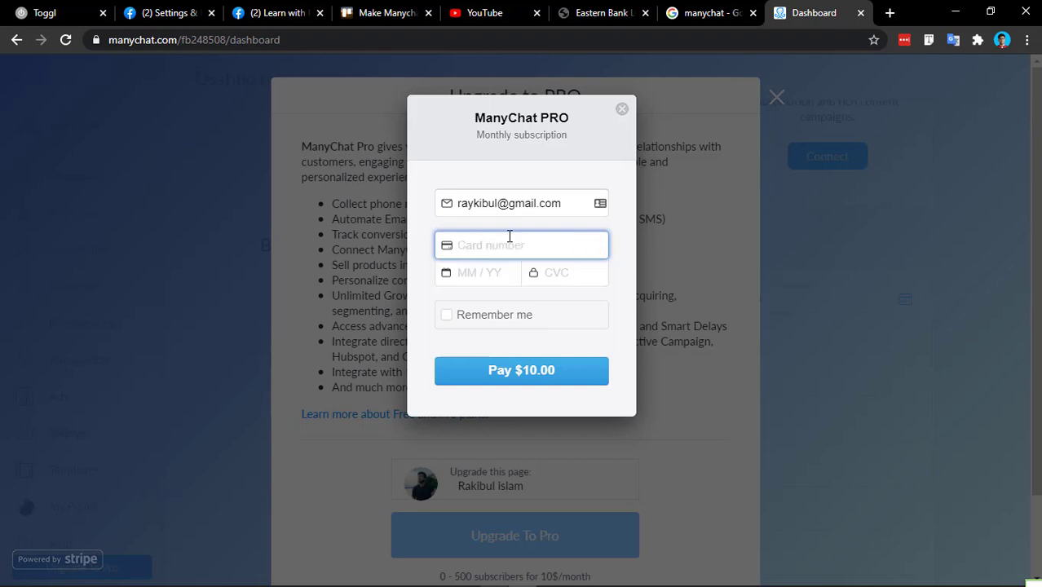
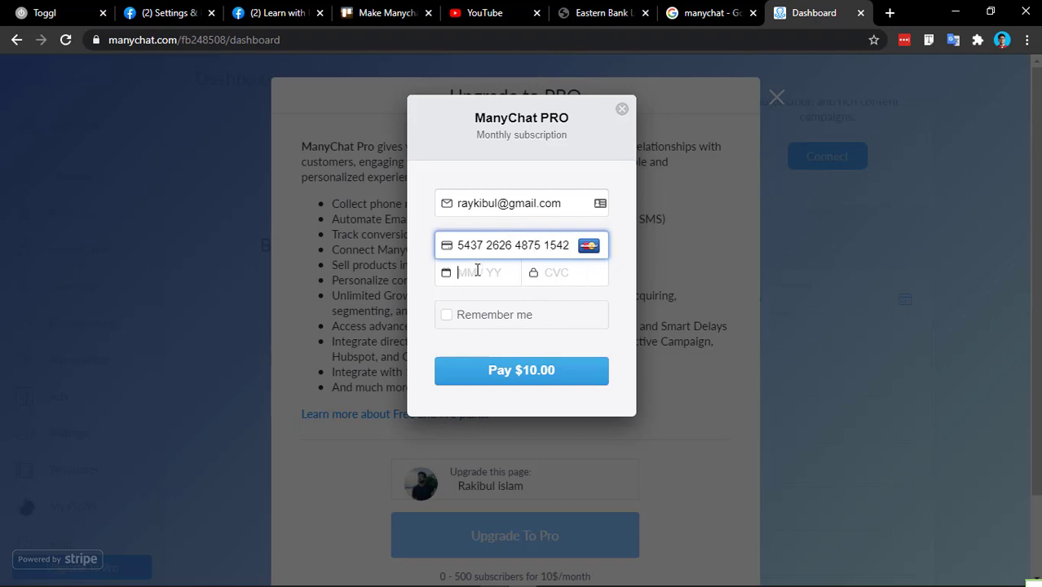
# Step: Fill in the card expiry and security code, then submit the $10.00 payment
pyautogui.click(478, 271)
pyautogui.click(490, 314)
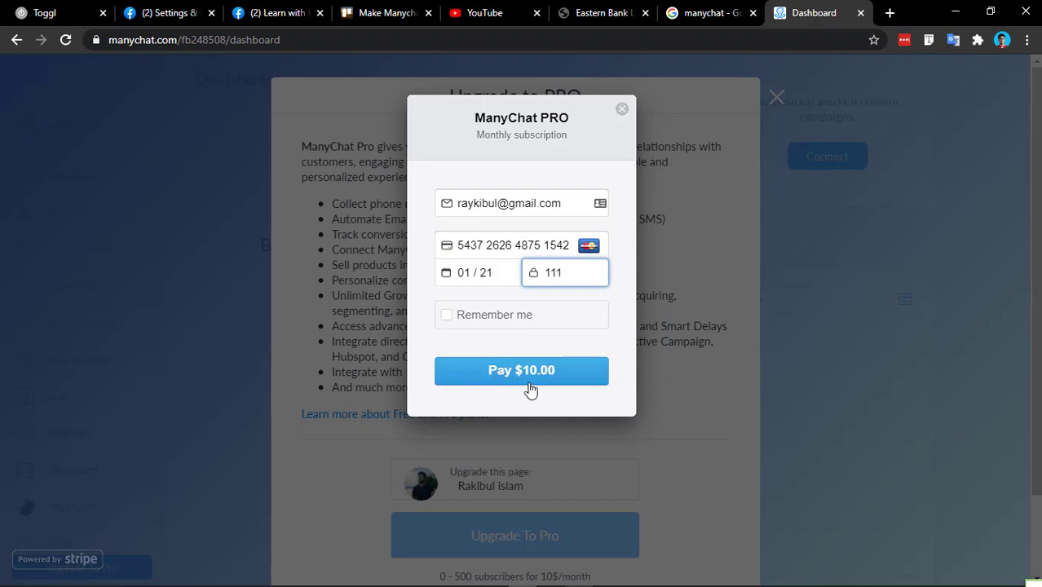
pyautogui.click(498, 381)
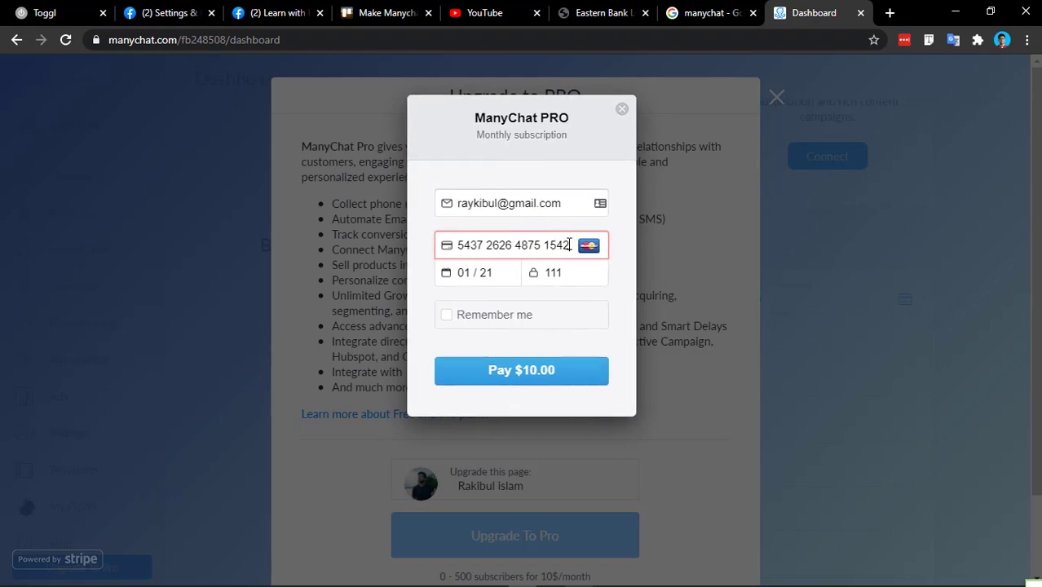
# Step: Retype part of the card number, then close the payment form without paying
pyautogui.moveTo(579, 241); pyautogui.dragTo(445, 244)
pyautogui.write('54')
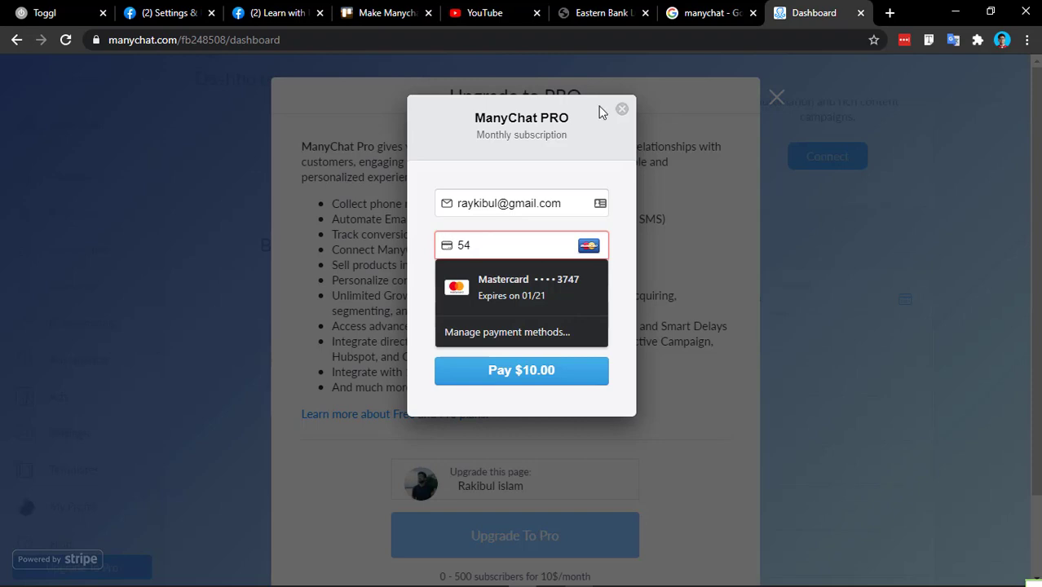
pyautogui.click(622, 109)
pyautogui.scroll(-2, 628, 378)
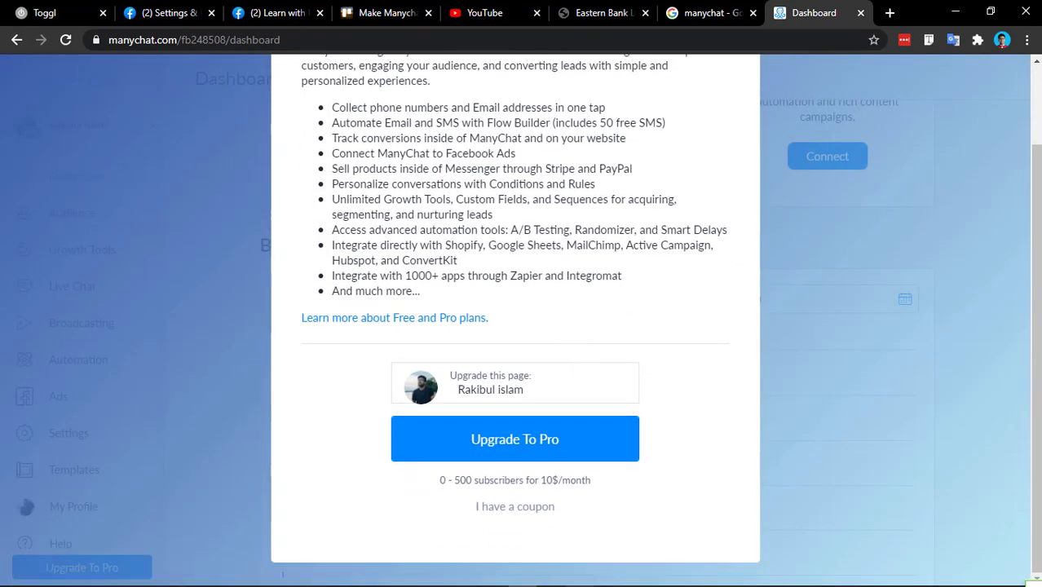
pyautogui.moveTo(661, 571)
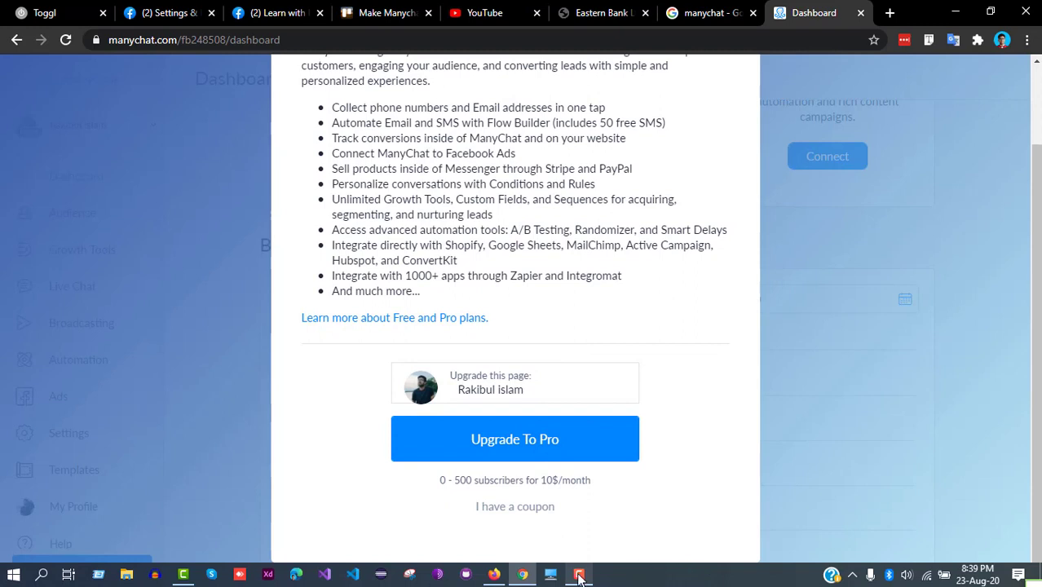
pyautogui.click(579, 576)
pyautogui.click(579, 576)
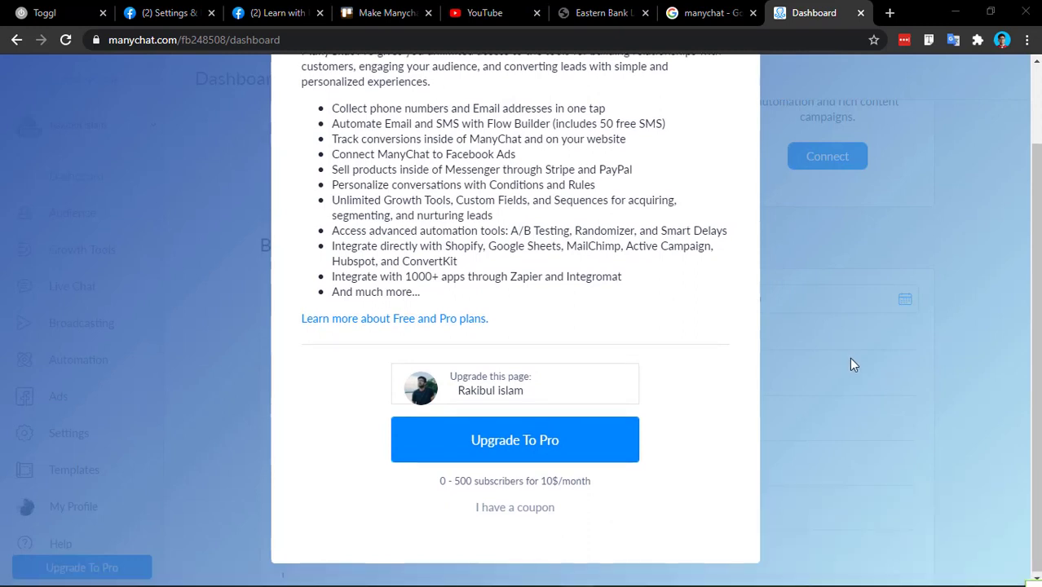
pyautogui.scroll(2, 851, 364)
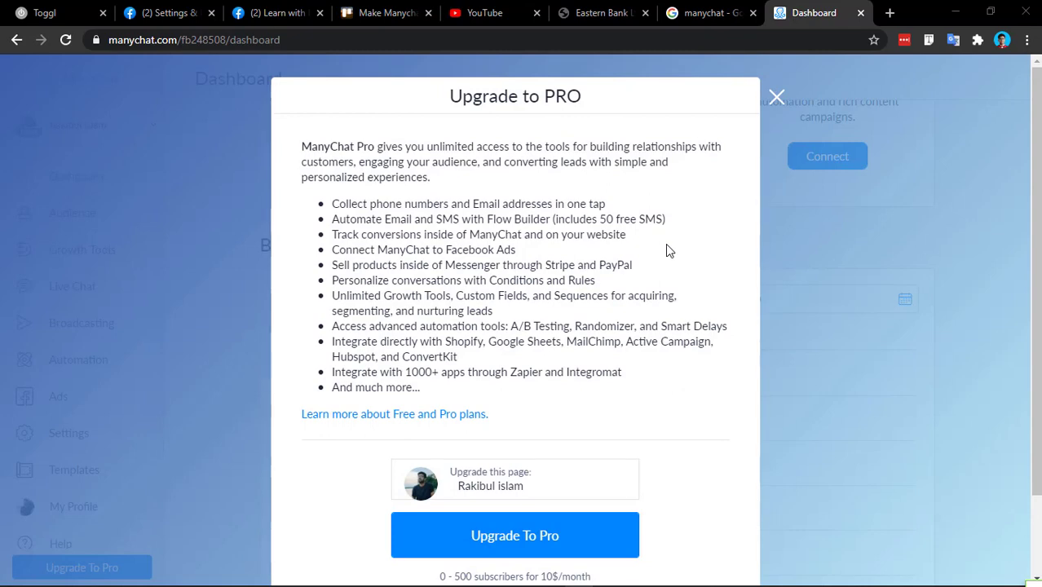
# Step: Look over the Trello tutorial card's checklist, still at 17%, then move to YouTube's home page
pyautogui.click(385, 13)
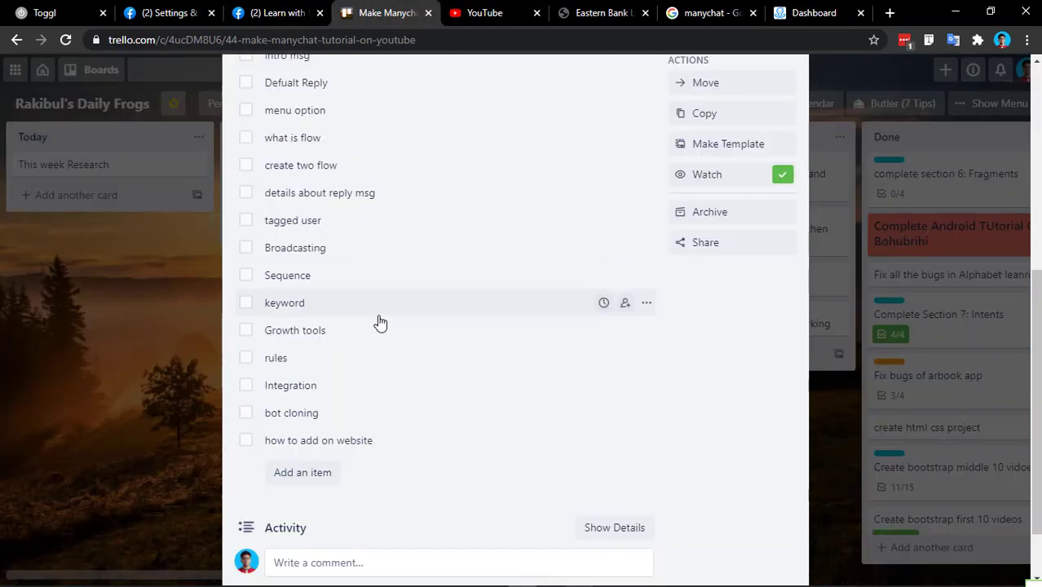
pyautogui.scroll(3, 367, 330)
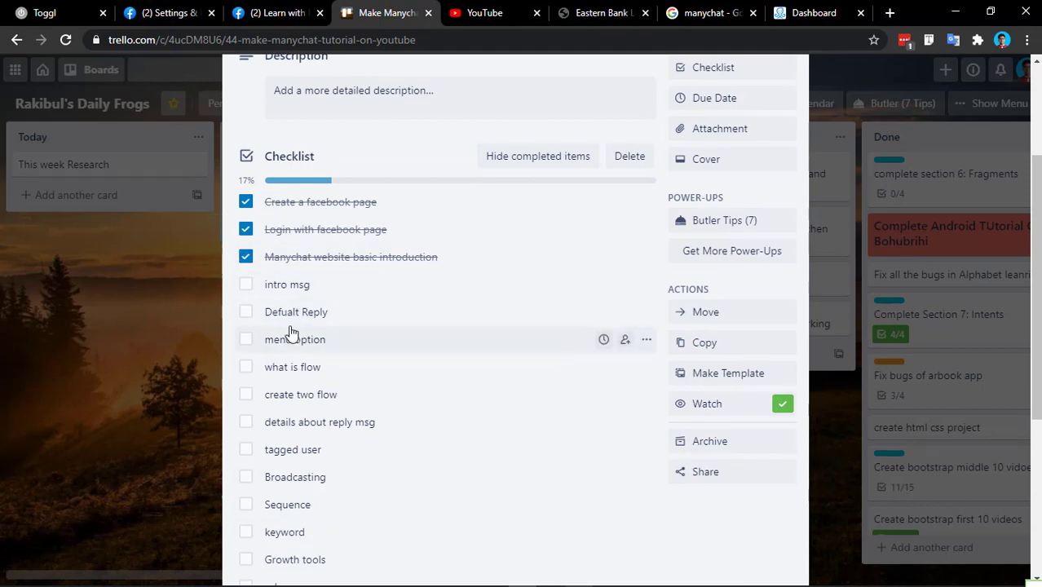
pyautogui.scroll(3, 293, 330)
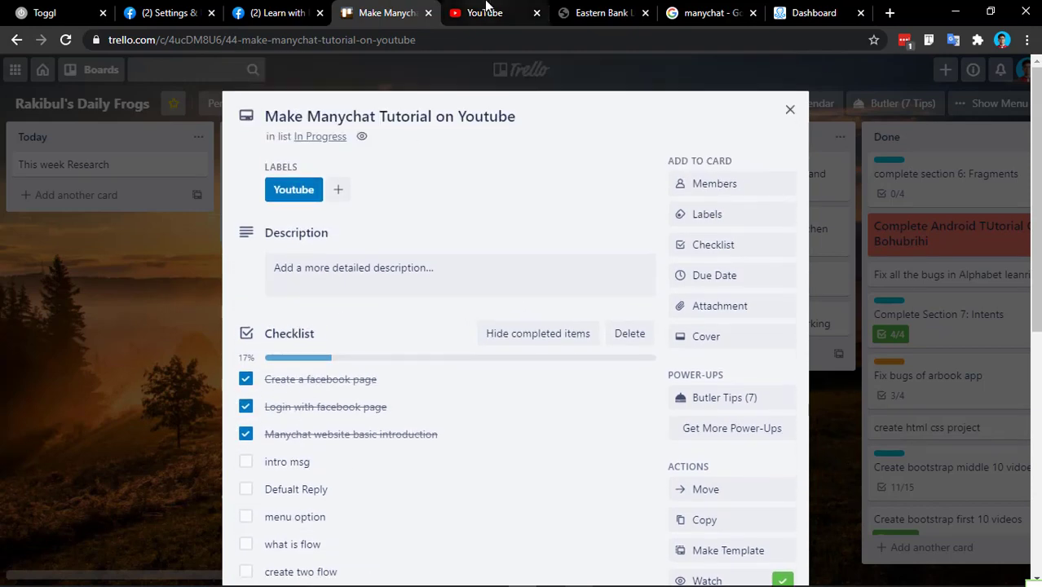
pyautogui.click(484, 12)
pyautogui.scroll(5, 572, 252)
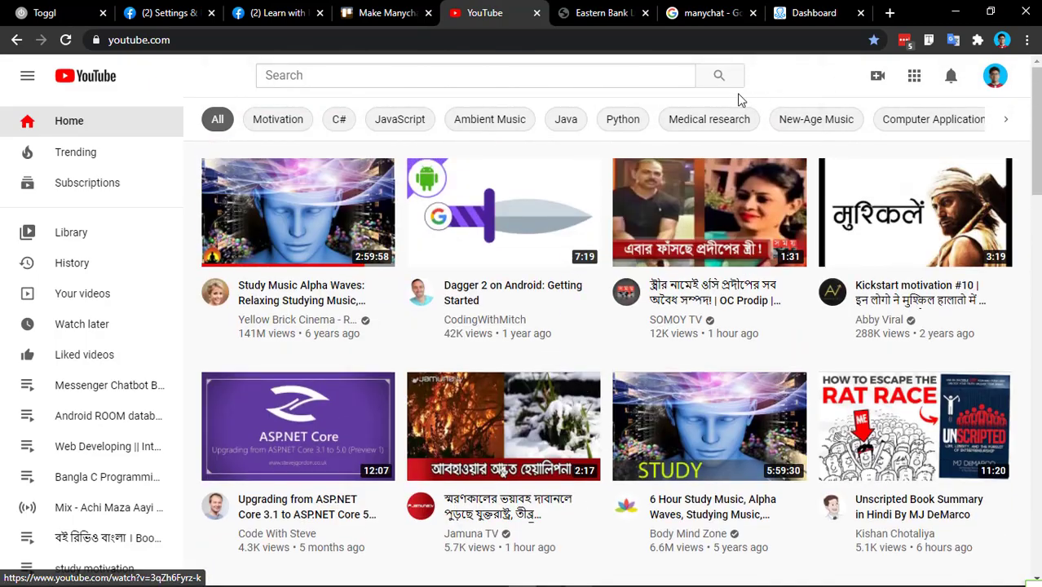
# Step: Go to Your channel from the YouTube profile avatar menu
pyautogui.click(995, 77)
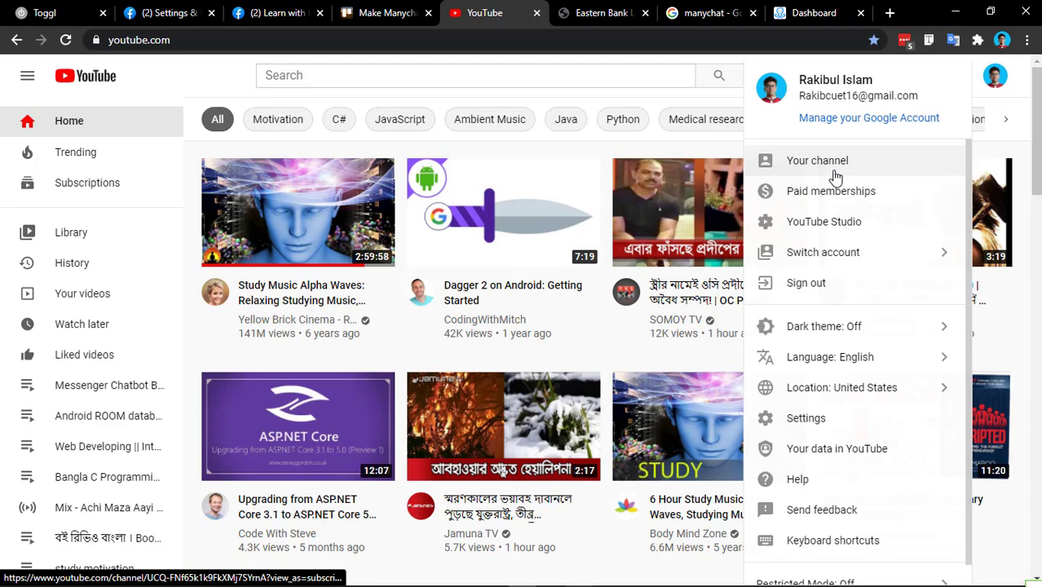
pyautogui.click(836, 174)
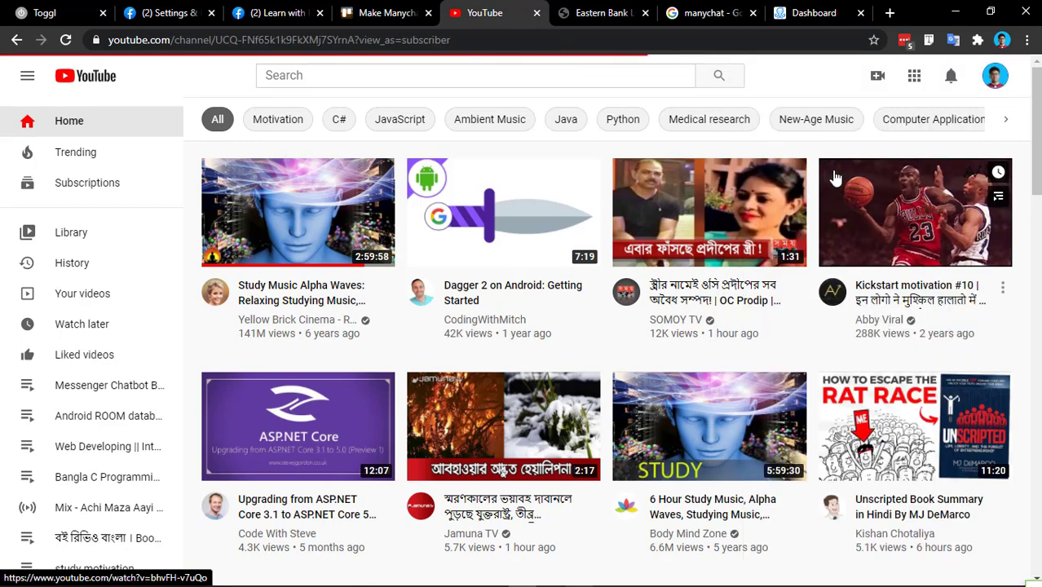